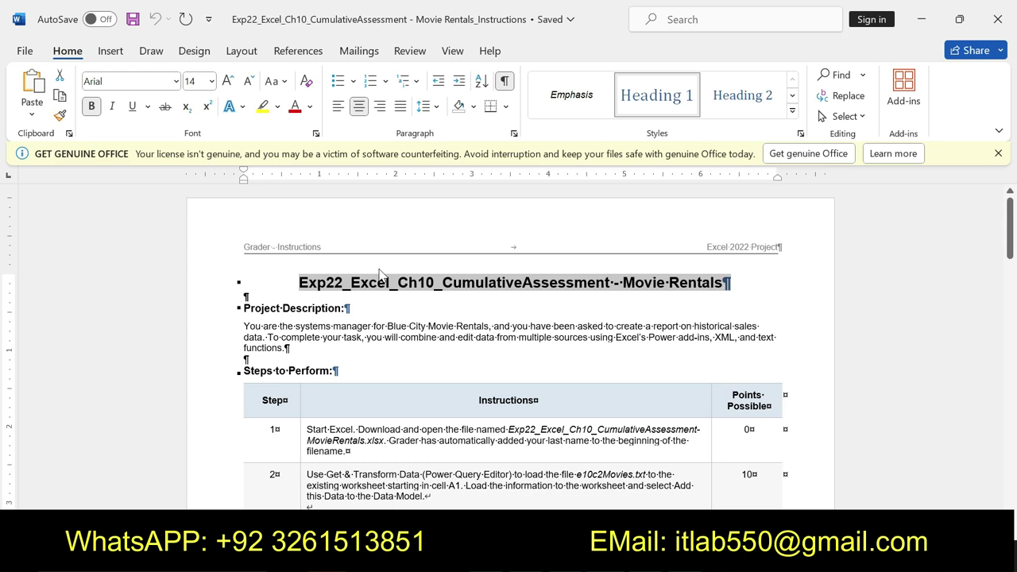
Step: Highlight the document title and the Project Description section in yellow
click(263, 108)
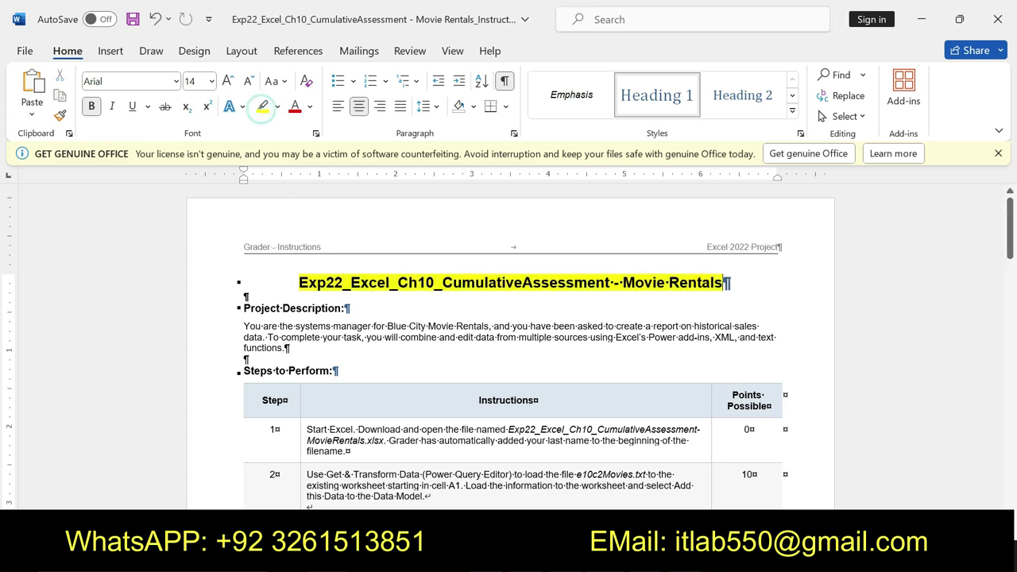
drag(299, 282, 727, 283)
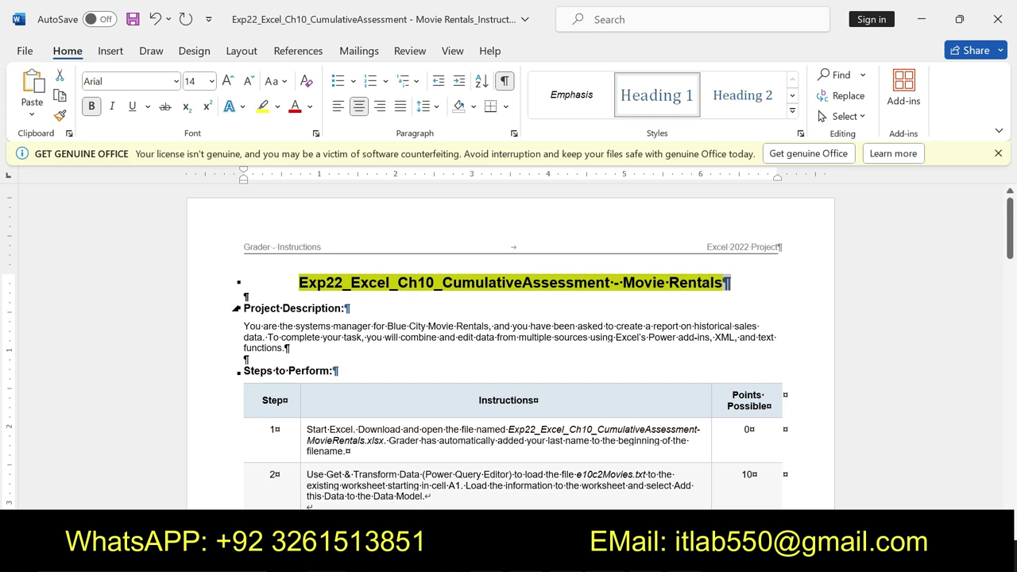
drag(236, 308, 755, 348)
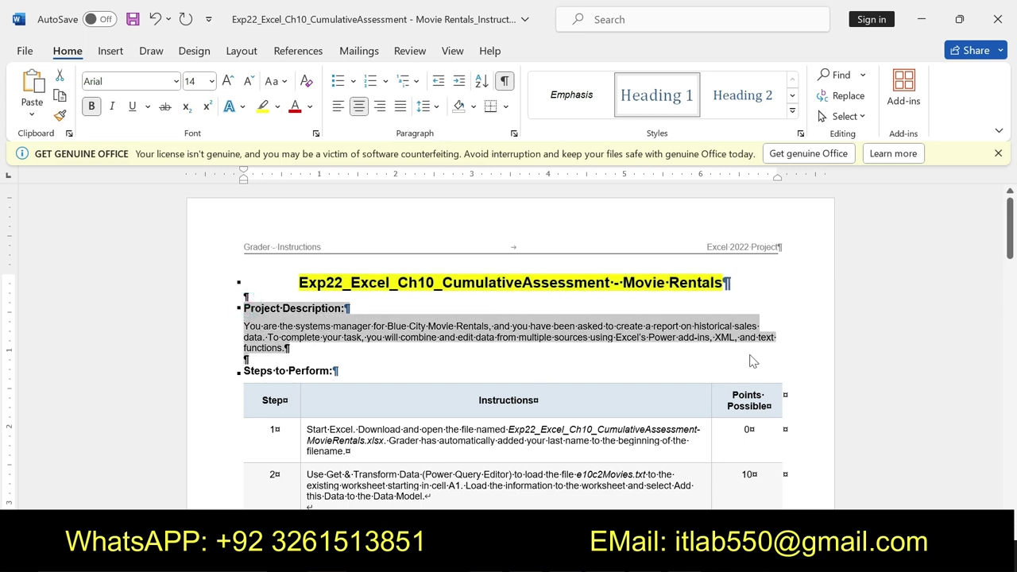
click(653, 328)
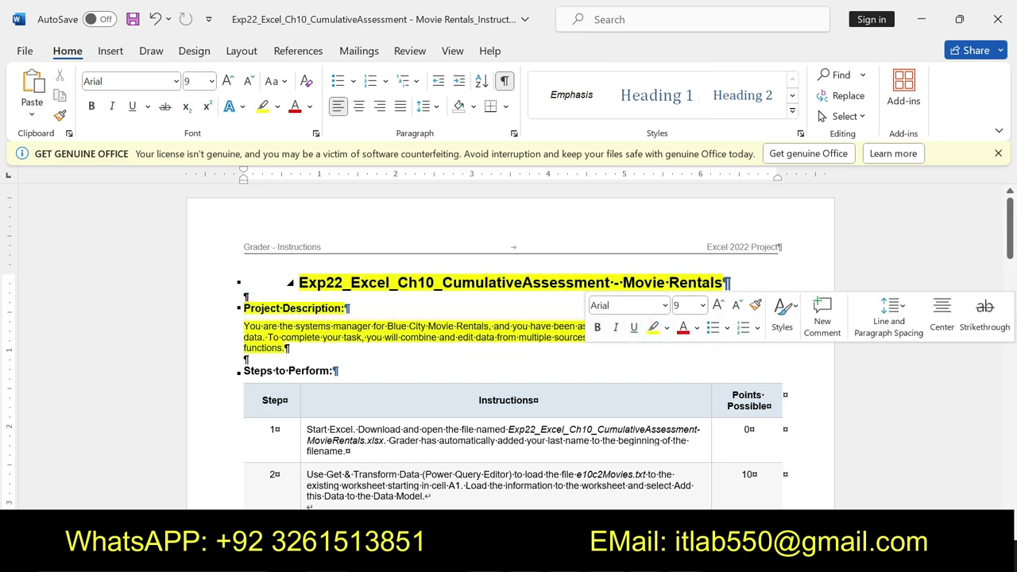
Step: Reselect the title and the Project Description heading and paragraph, then switch to Excel
drag(299, 282, 730, 283)
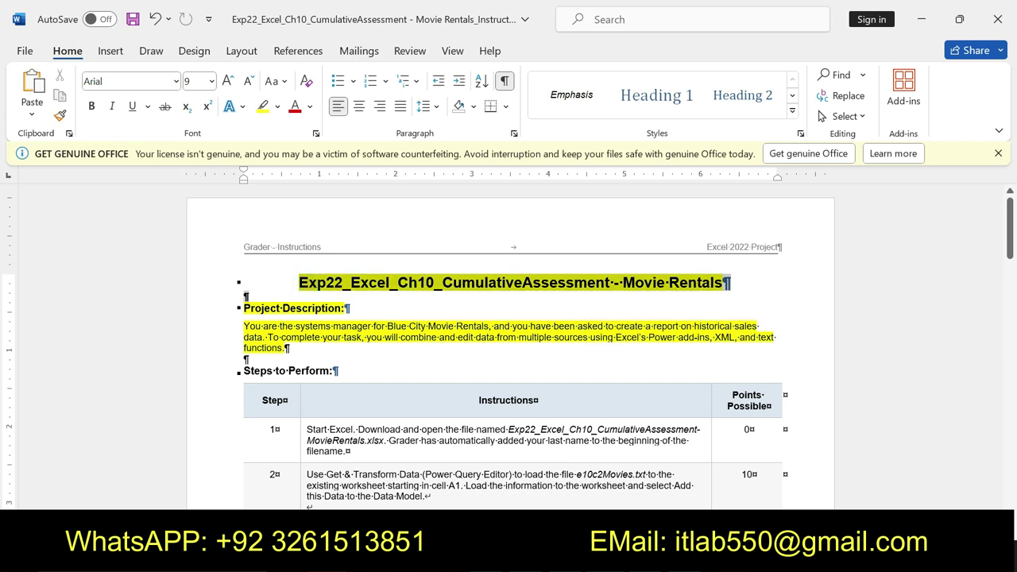
drag(236, 308, 238, 350)
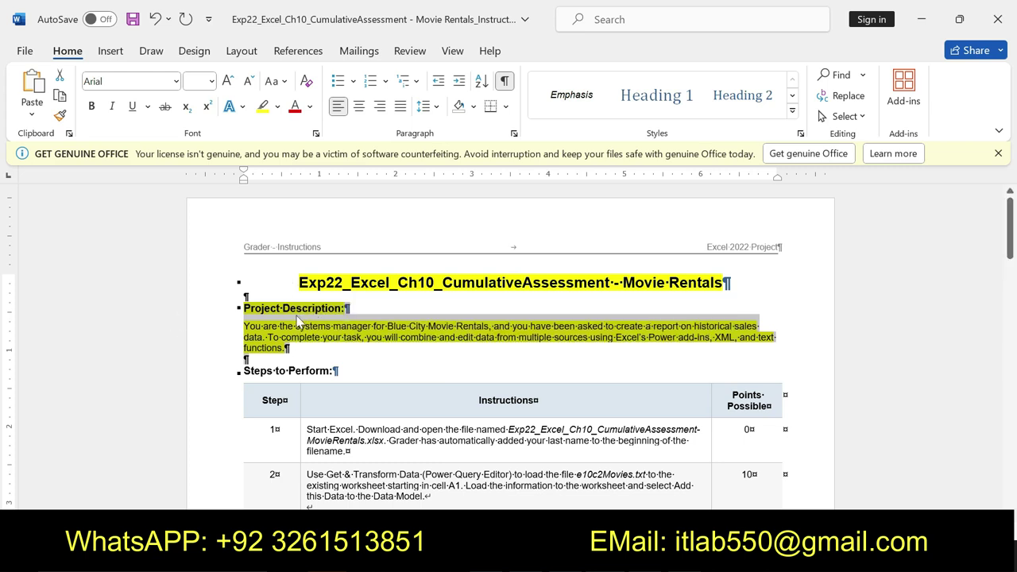
click(258, 311)
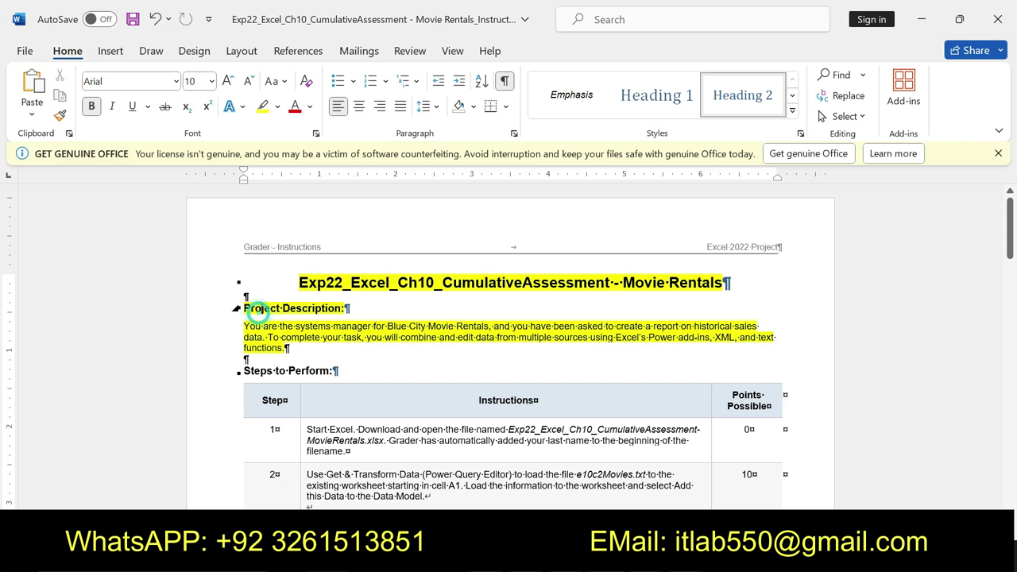
drag(258, 311, 291, 348)
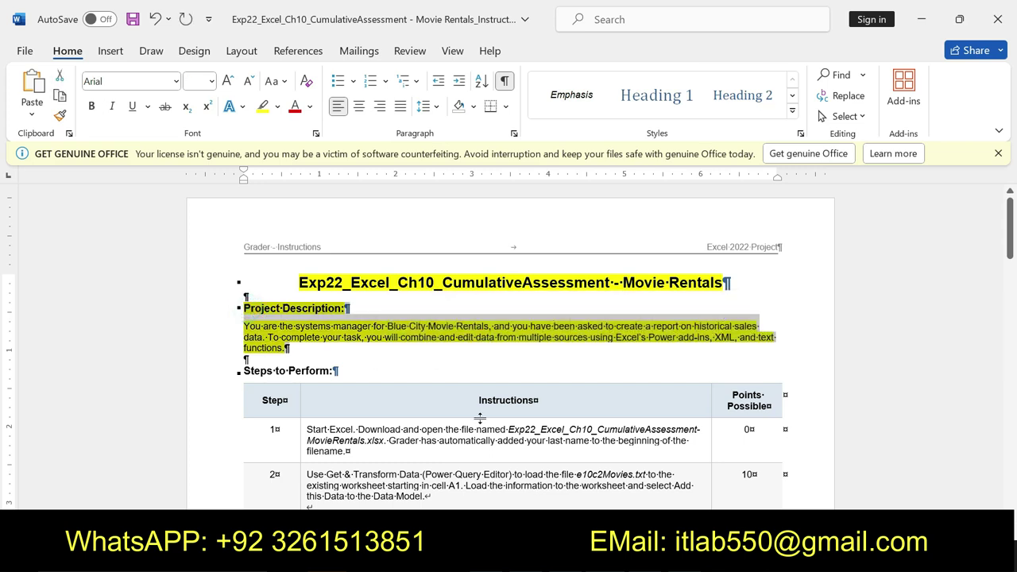
key(alt+Tab)
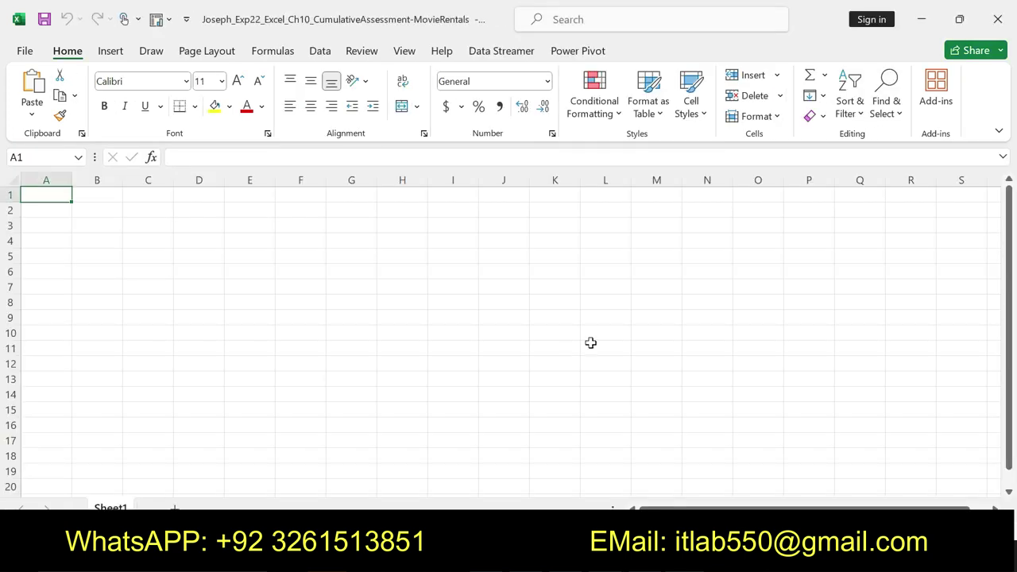
Step: Back in Word, undo the yellow highlights and the trial formatting on step 1
key(alt+Tab)
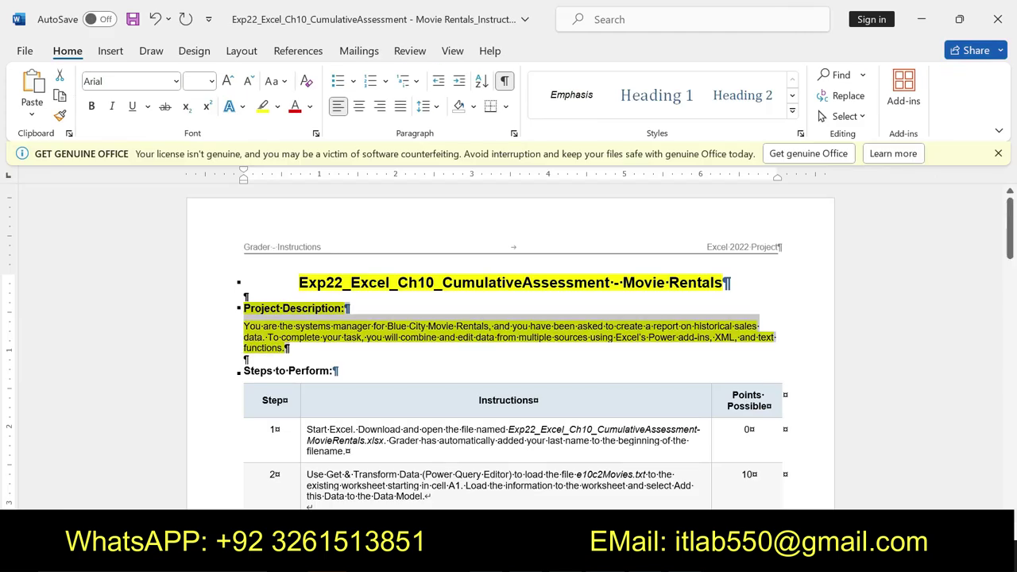
key(ctrl+z)
key(ctrl+z)
key(ctrl+z)
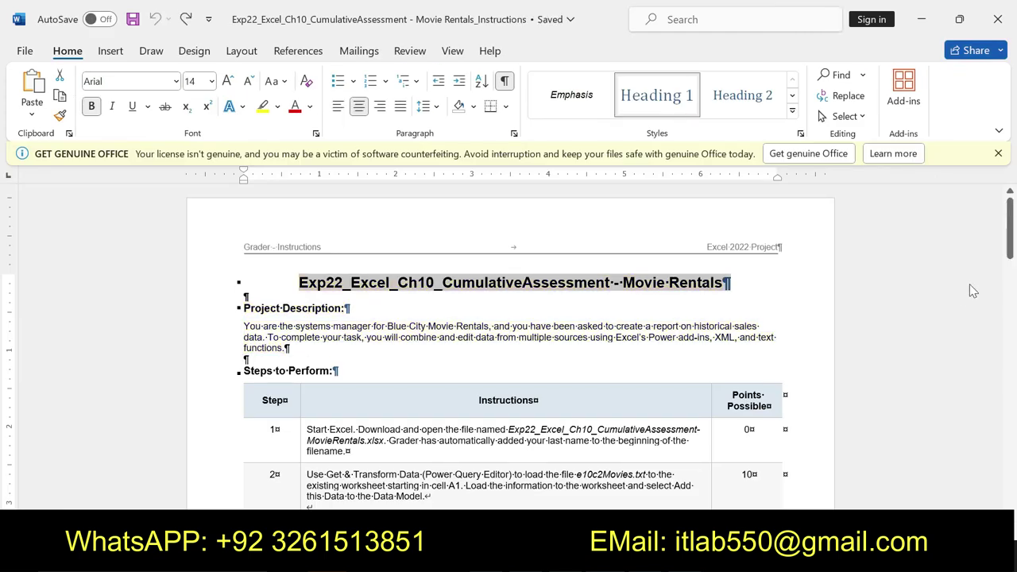
drag(1010, 230, 1010, 242)
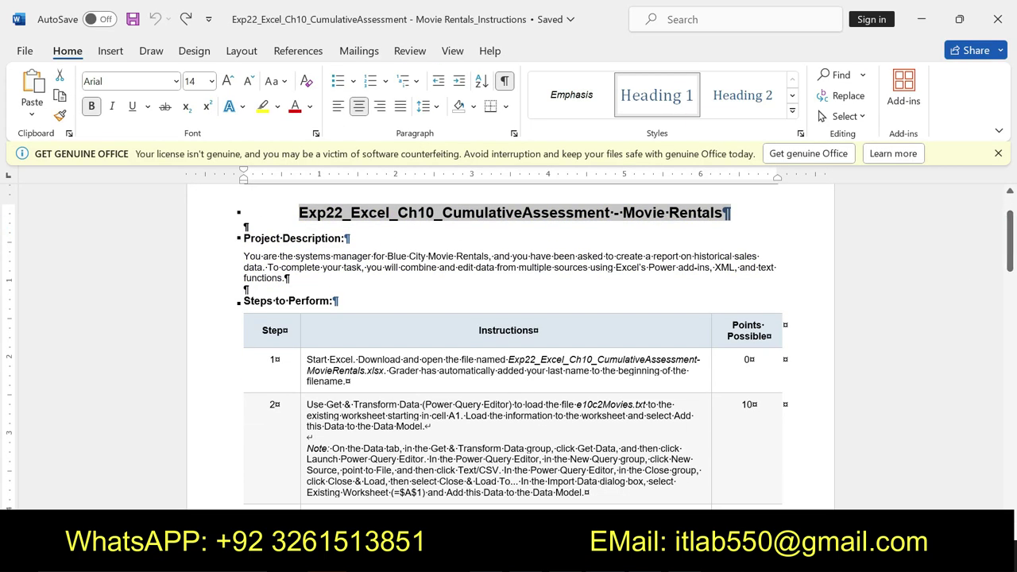
drag(307, 360, 623, 382)
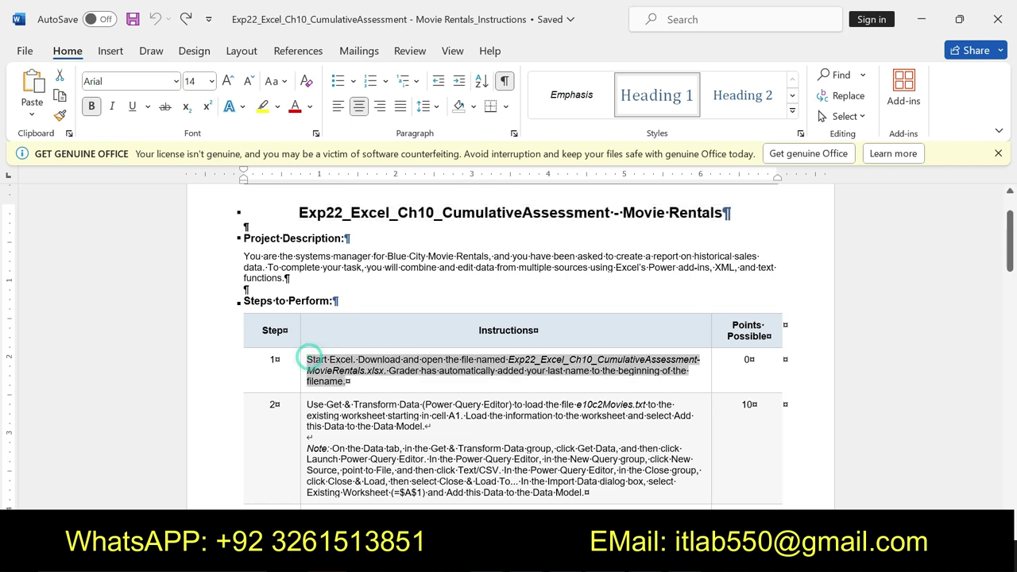
click(417, 357)
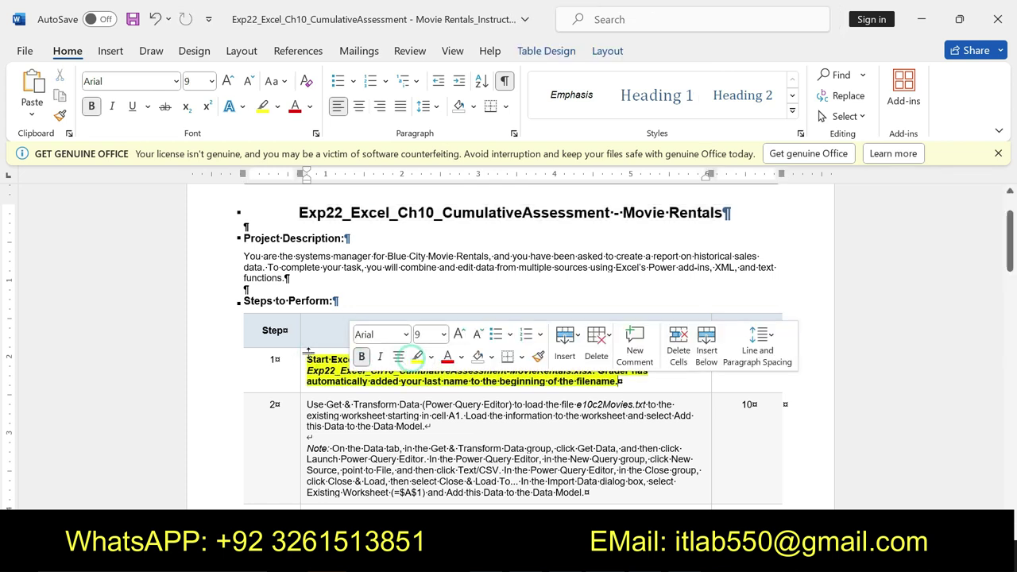
mouse_move(406, 359)
mouse_down()
mouse_move(307, 359)
mouse_move(622, 381)
mouse_up()
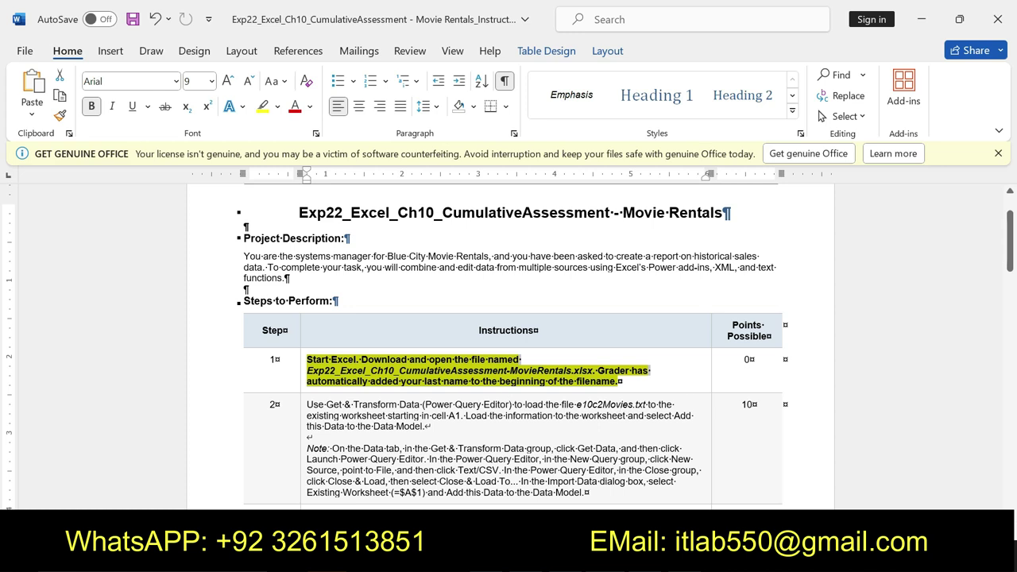
key(ctrl+z)
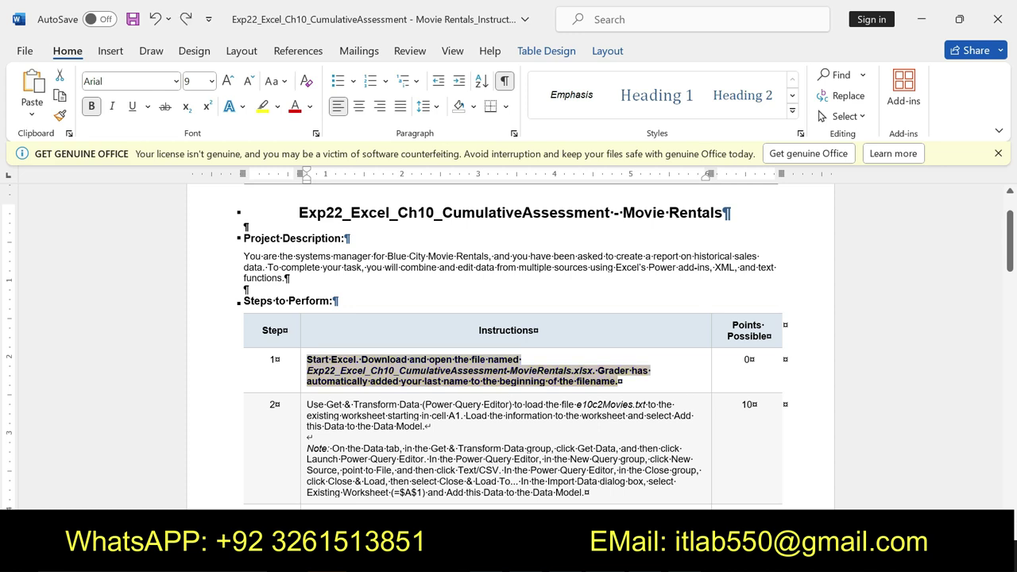
key(ctrl+z)
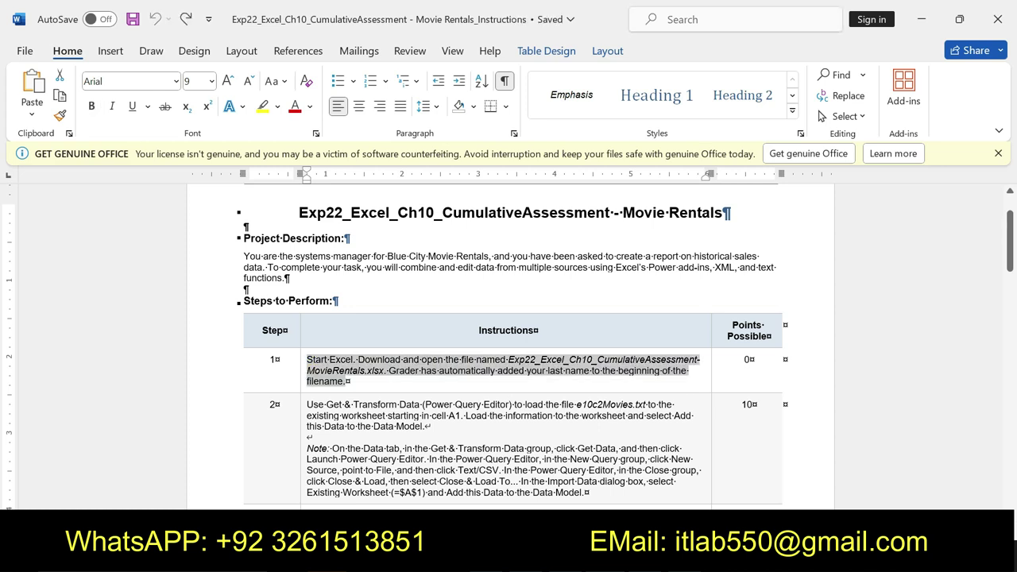
Step: Bold the step 2 instruction text and select its note before returning to Excel
drag(309, 407, 574, 481)
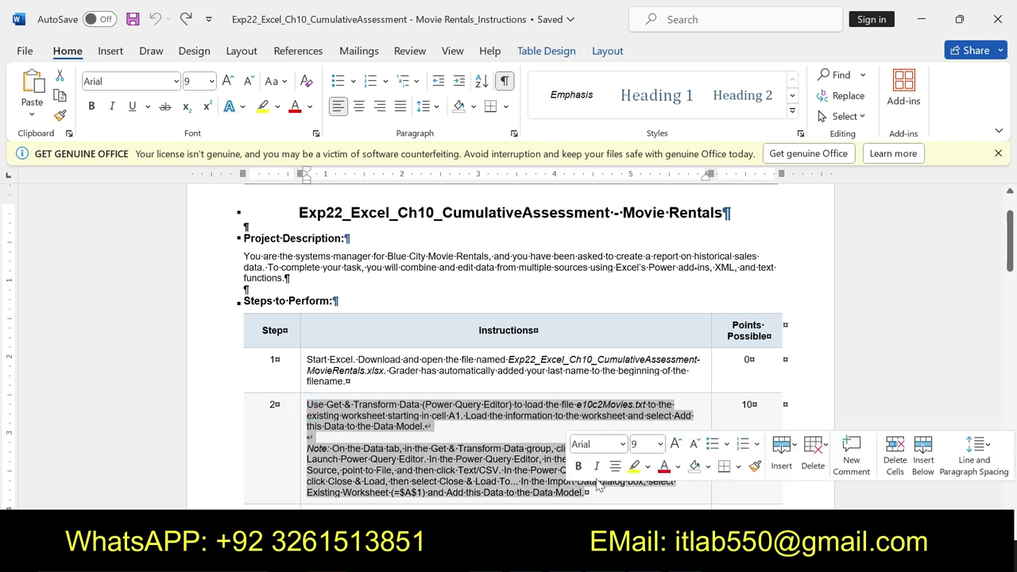
click(578, 466)
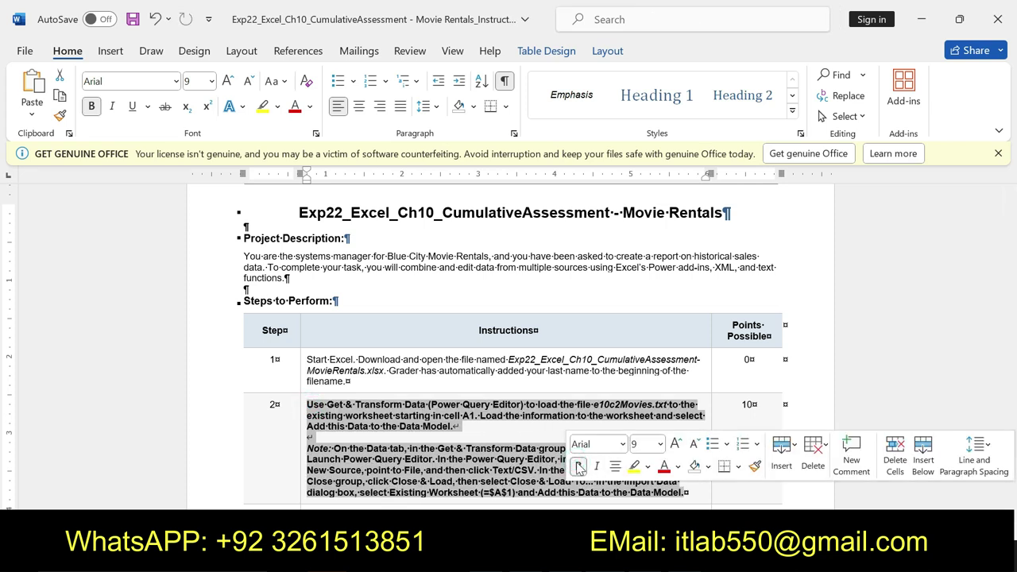
click(321, 450)
mouse_move(321, 449)
mouse_down()
mouse_move(612, 450)
mouse_move(481, 489)
mouse_up()
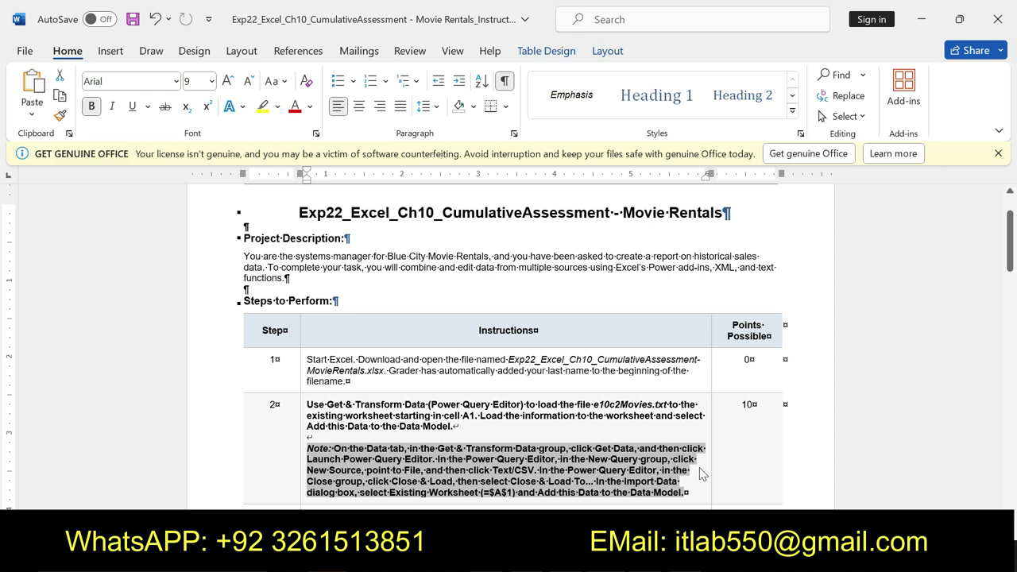
key(alt+Tab)
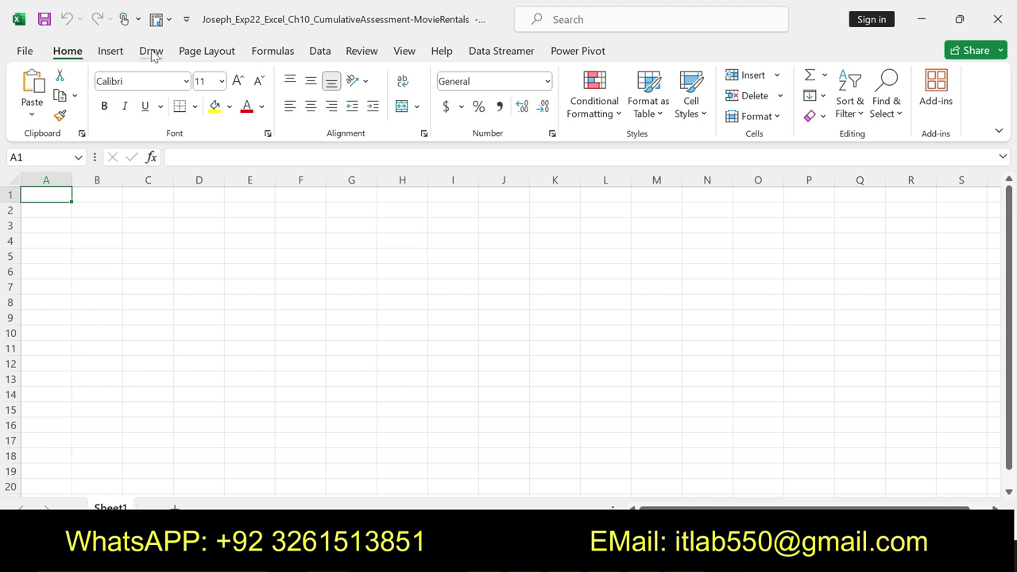
Step: Open Excel's Data tab to show the import and query features
click(320, 50)
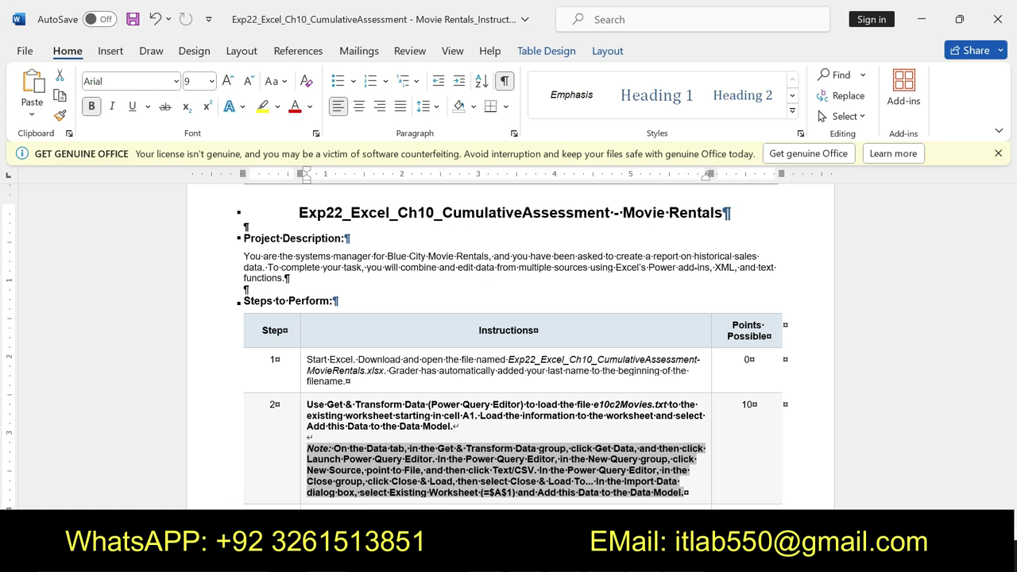
Step: Choose Get Data > From File > From XML so the XML file chooser opens
mouse_move(689, 556)
click(685, 445)
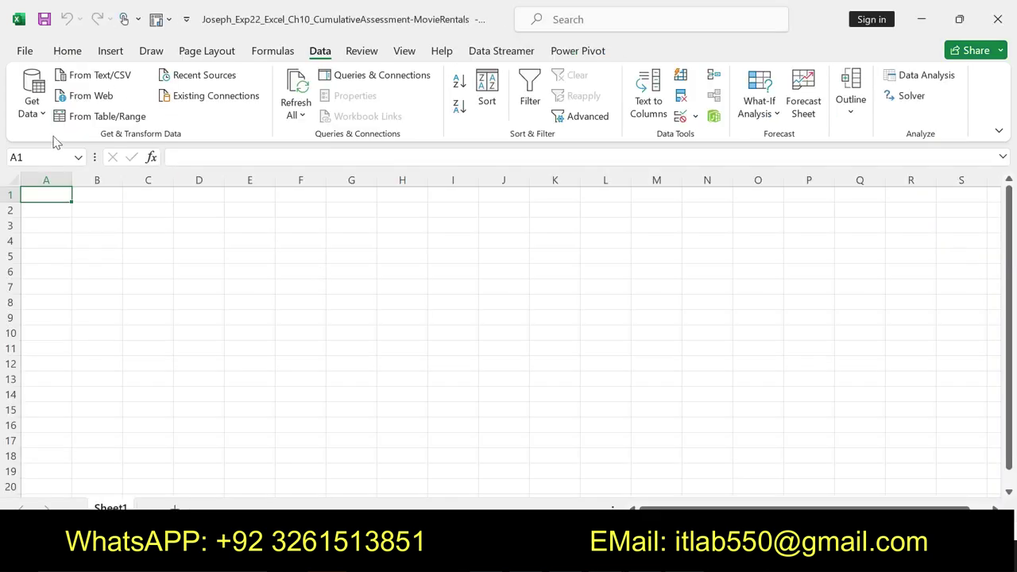
click(42, 115)
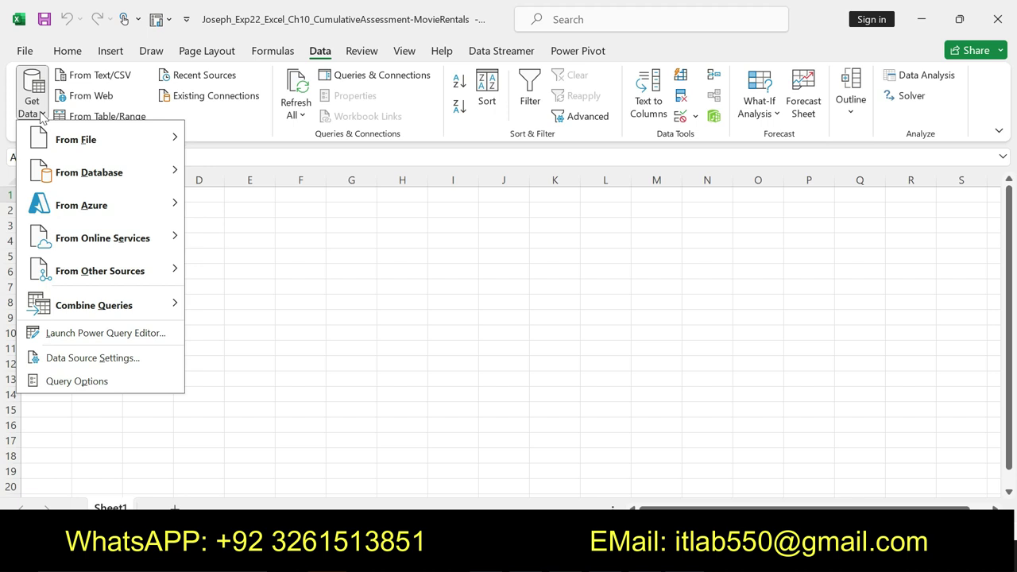
mouse_move(87, 142)
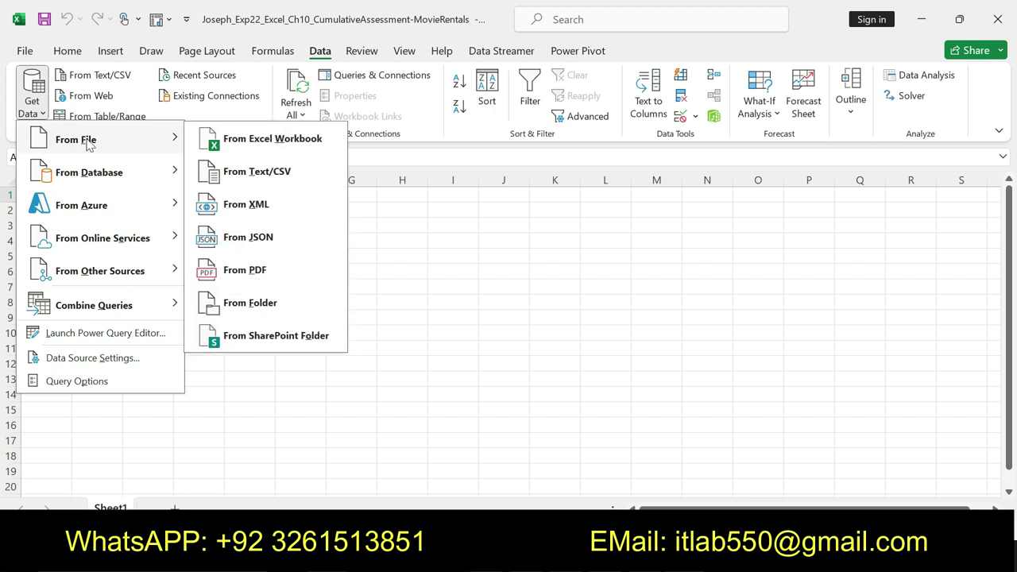
click(269, 209)
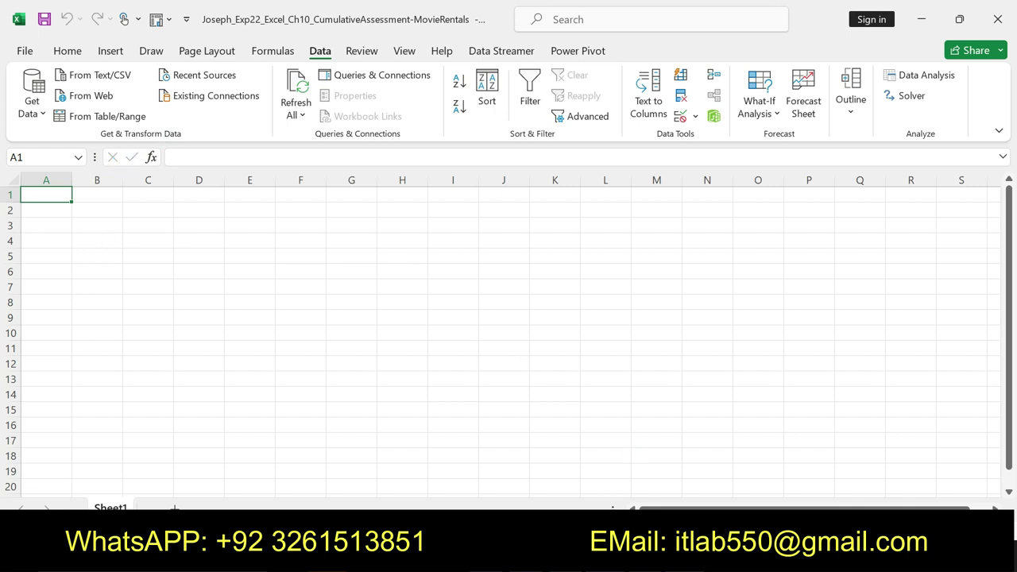
click(588, 469)
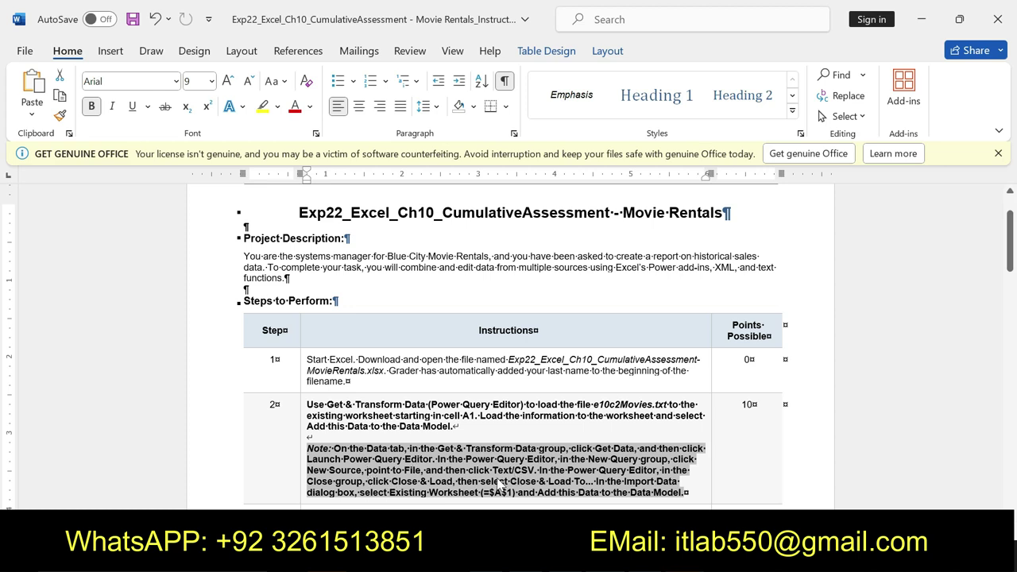
key(alt+Tab)
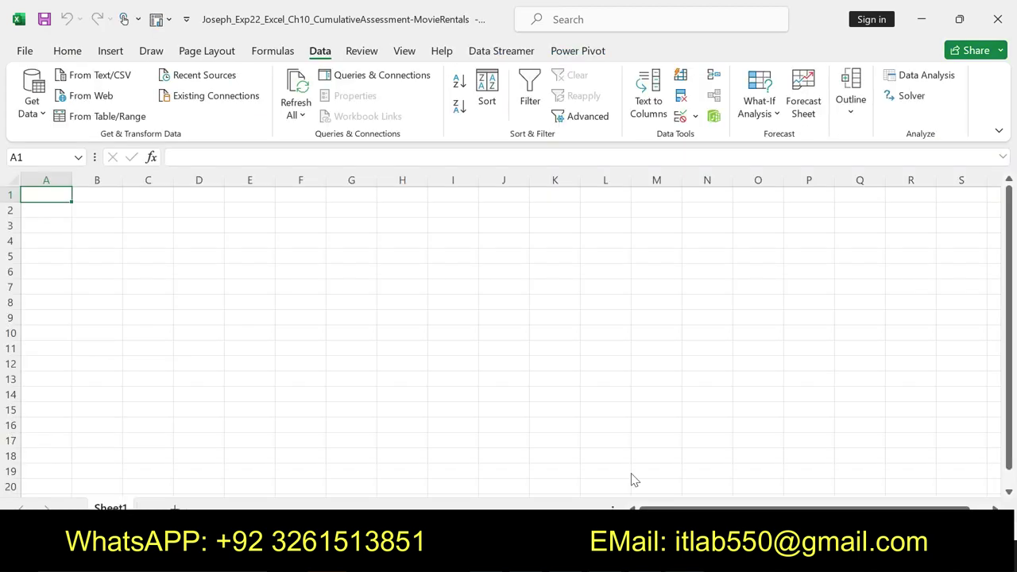
click(35, 119)
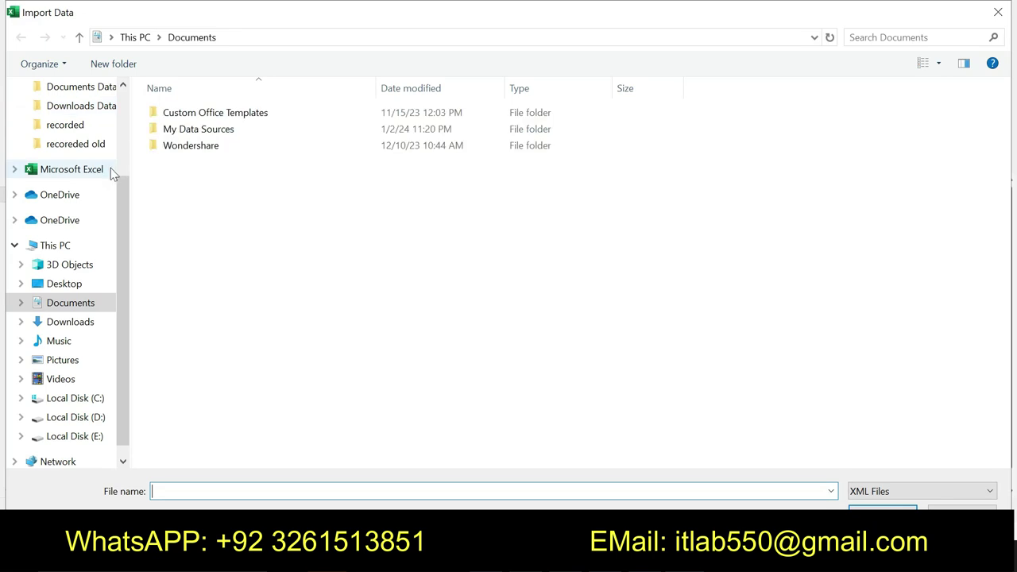
Step: Search the Pictures, C:, Downloads and Documents folders for the data file
scroll(127, 143, up, 3)
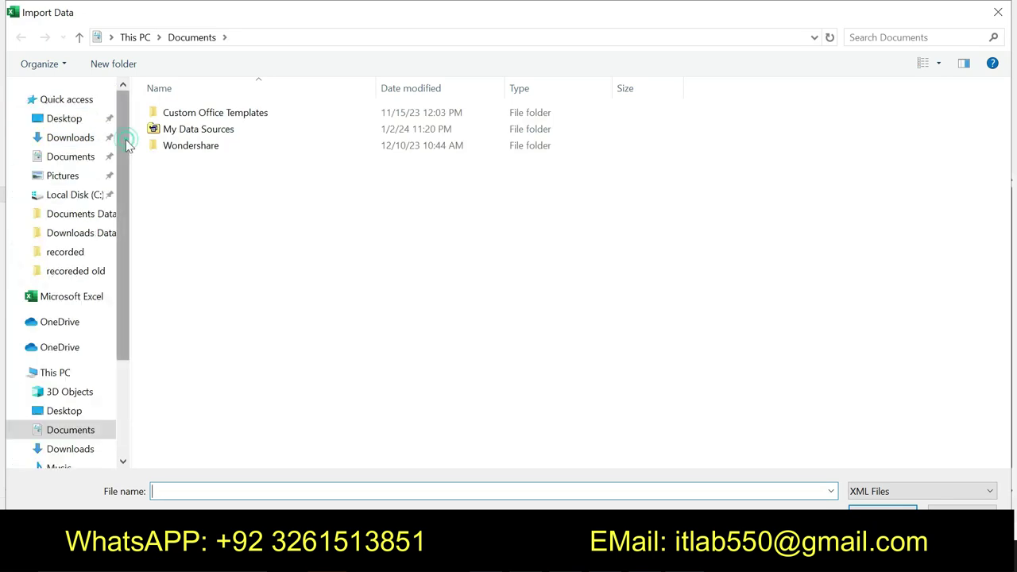
click(68, 178)
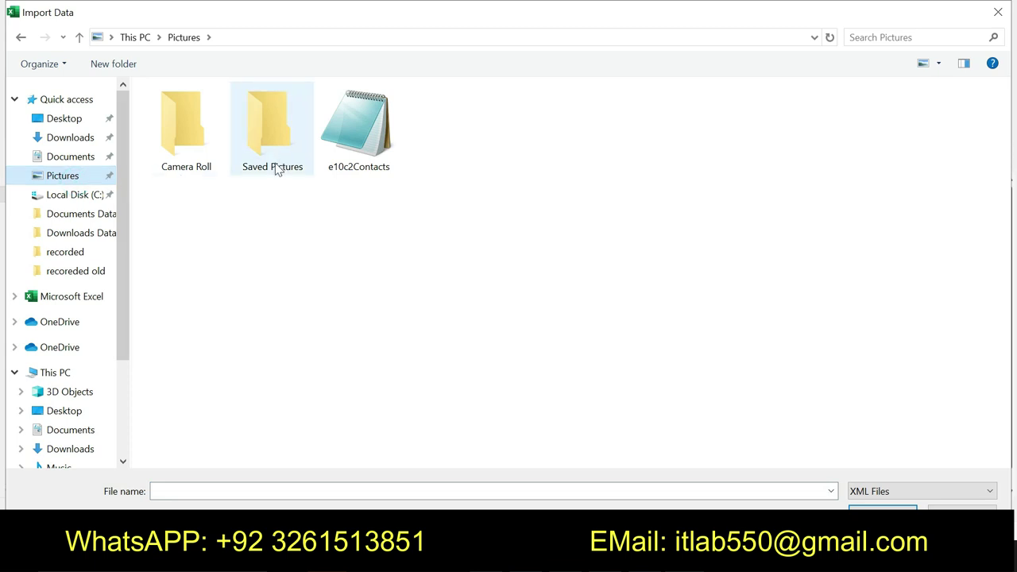
click(97, 196)
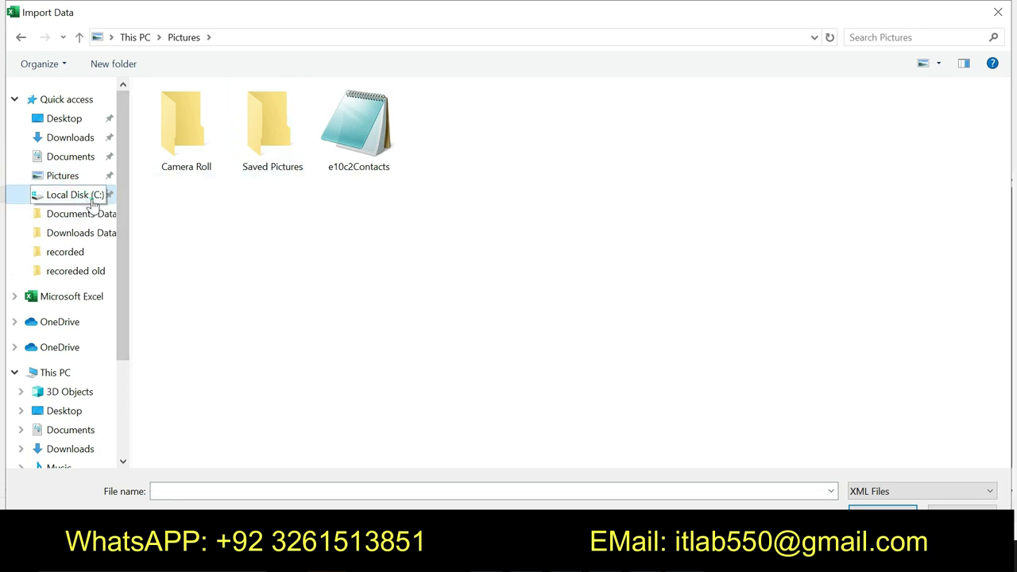
click(79, 137)
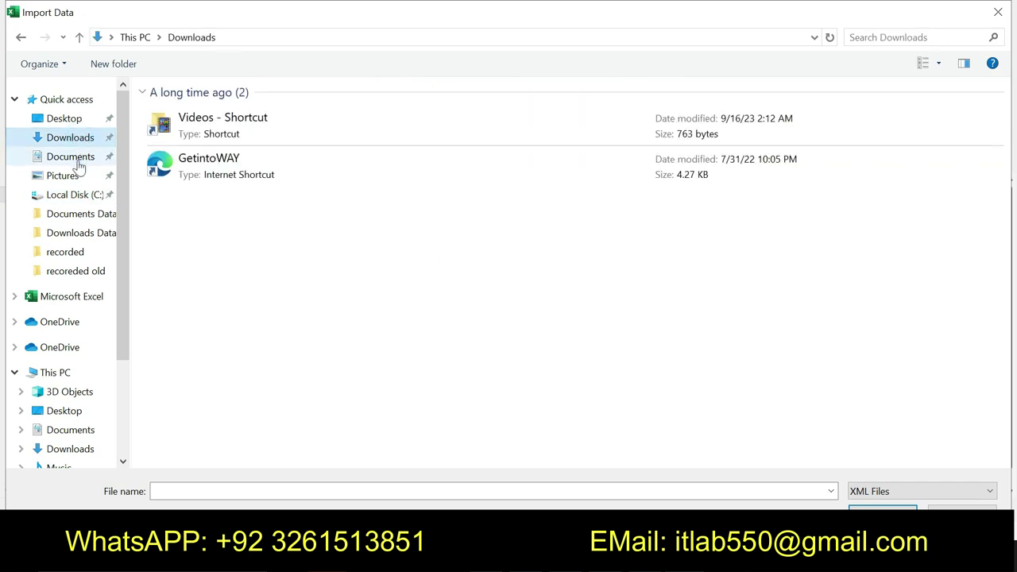
click(78, 156)
click(71, 178)
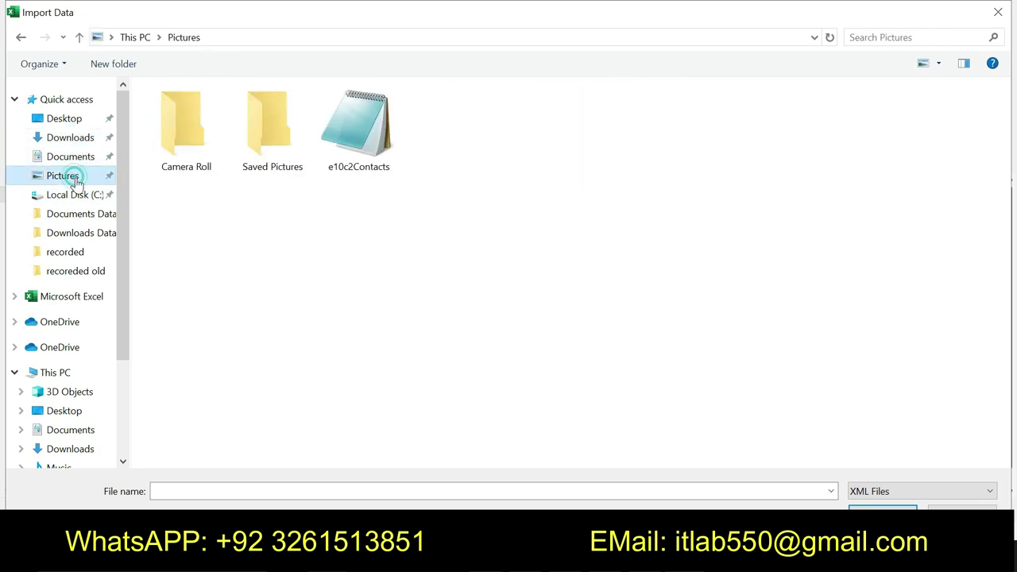
click(80, 202)
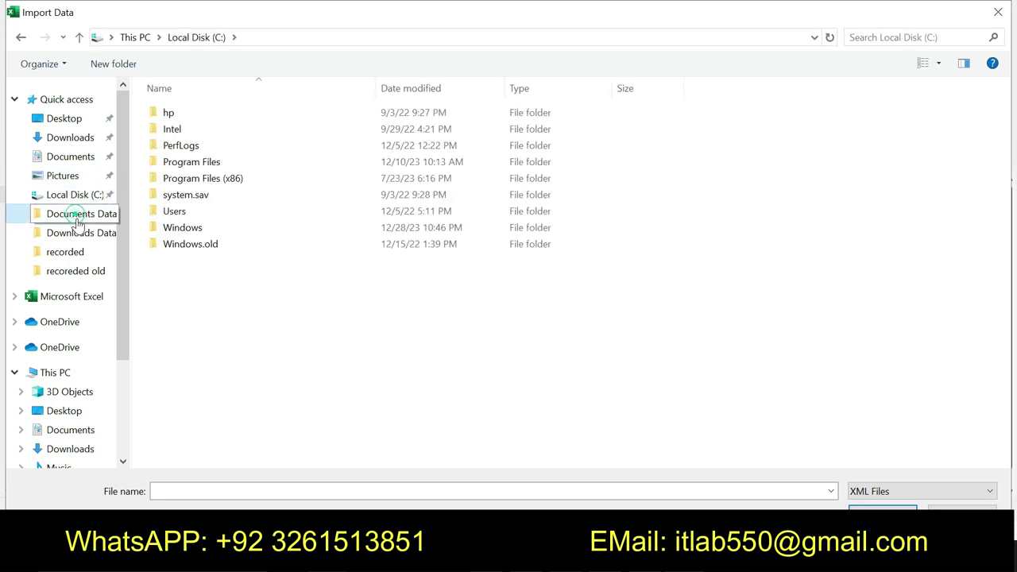
click(80, 215)
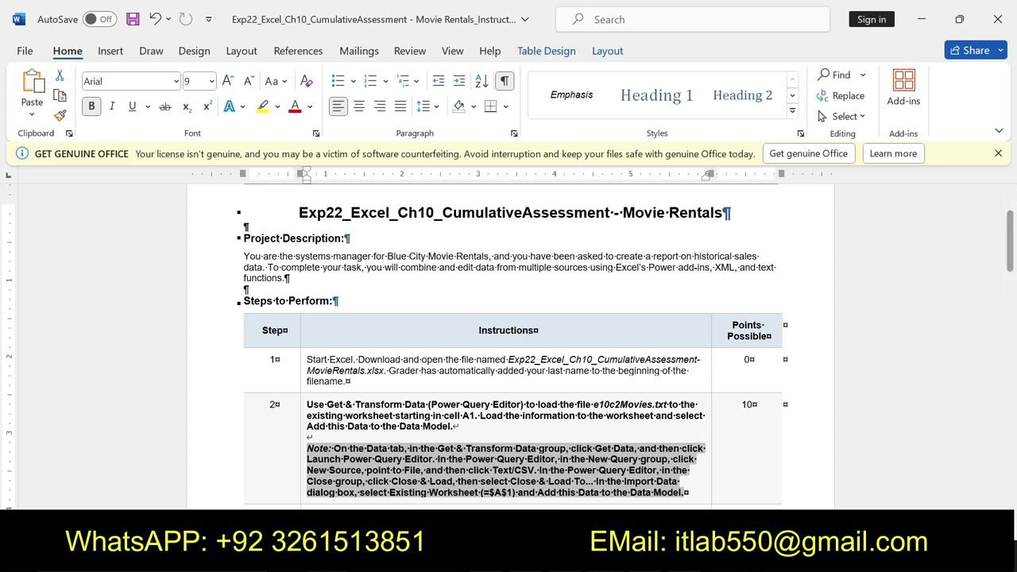
Step: Browse the folders again, then open e10c2Movies.txt from the Movie Rentals zip in Notepad
key(alt+Tab)
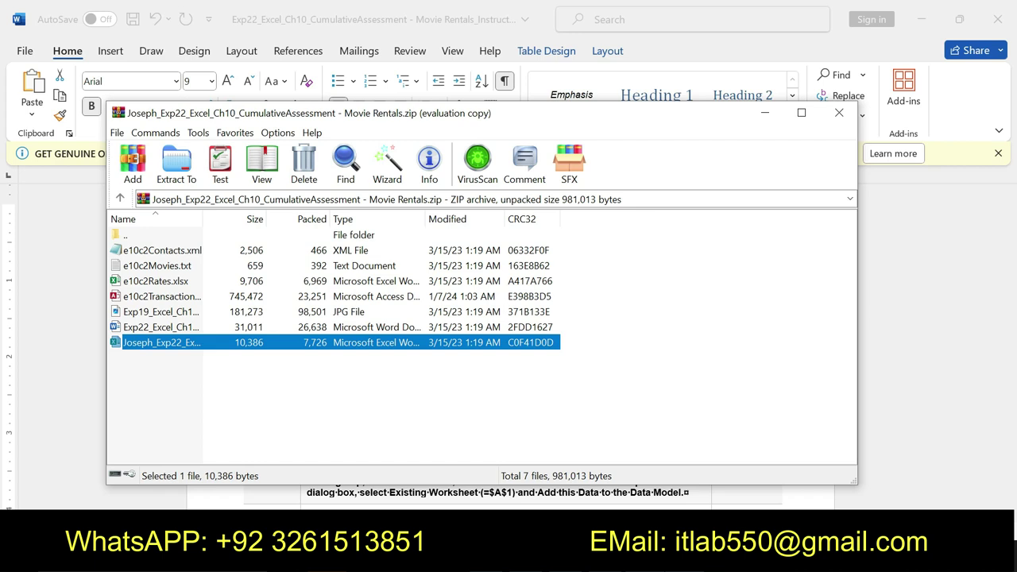
key(alt+Tab)
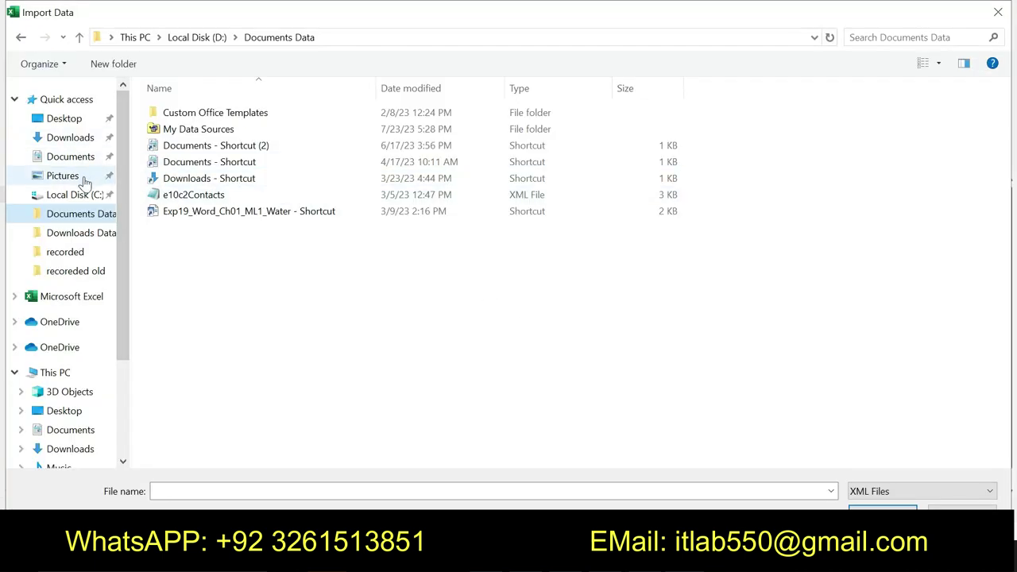
click(81, 177)
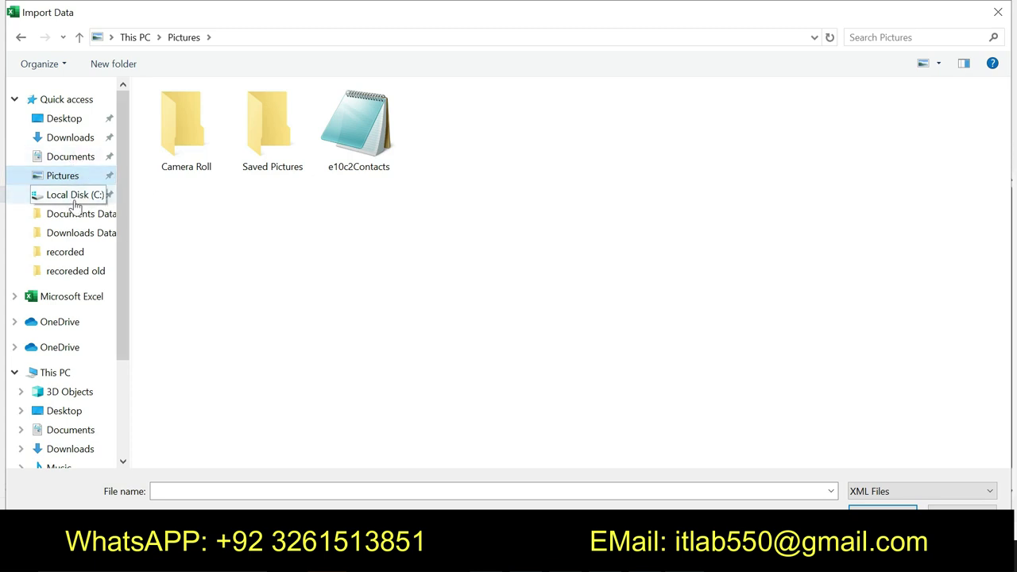
click(70, 157)
click(72, 142)
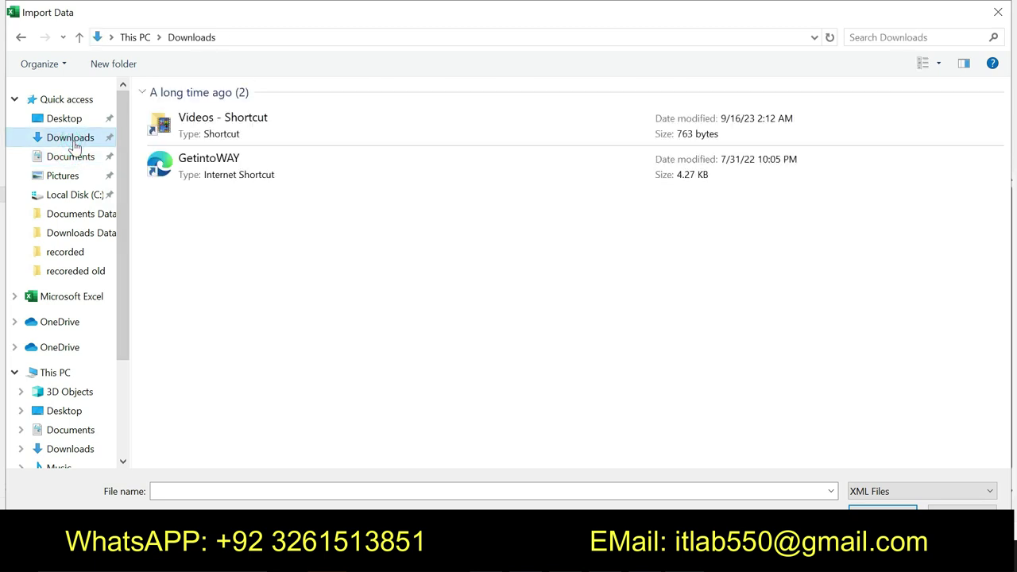
click(63, 176)
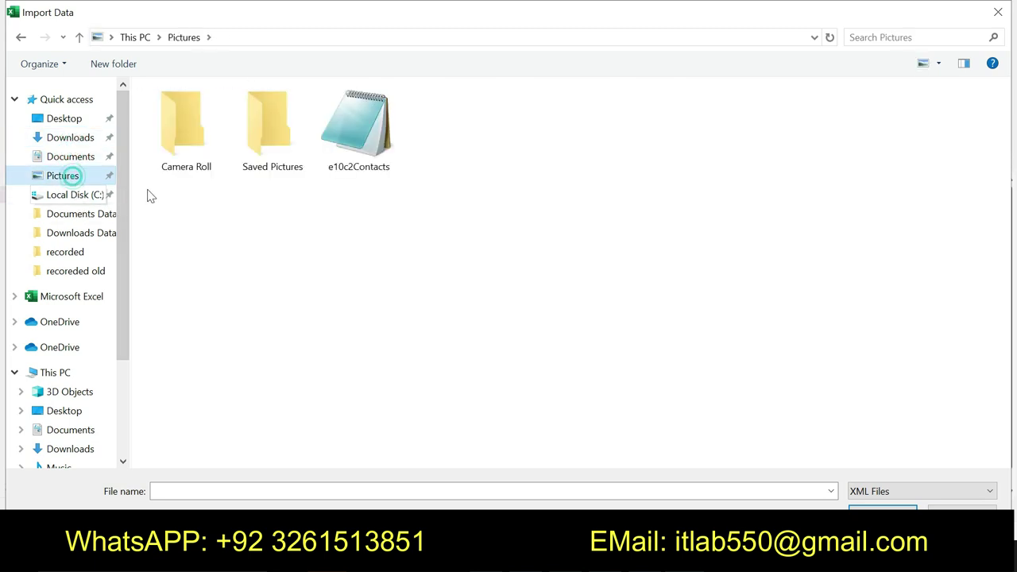
double_click(256, 141)
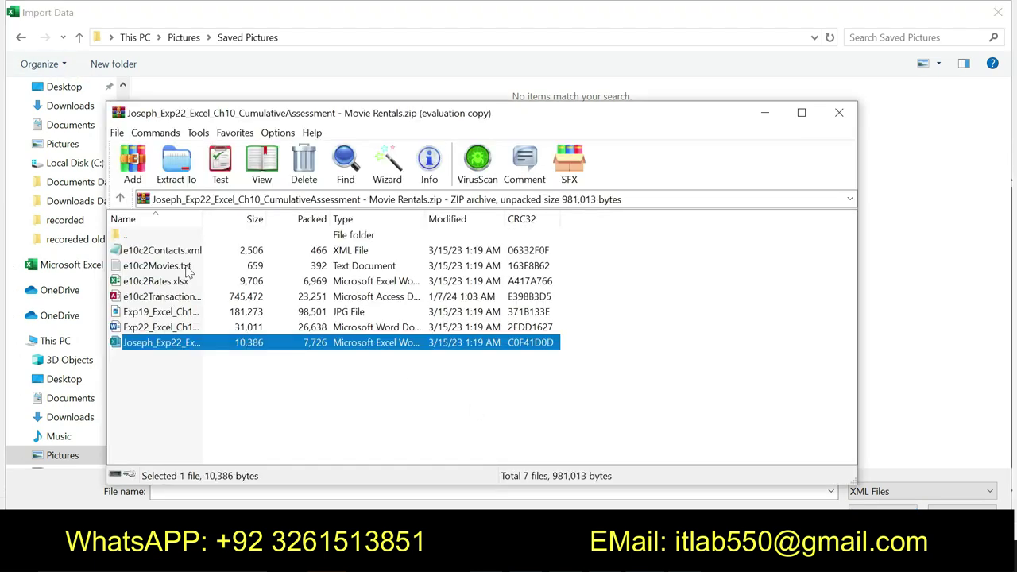
click(172, 271)
double_click(172, 271)
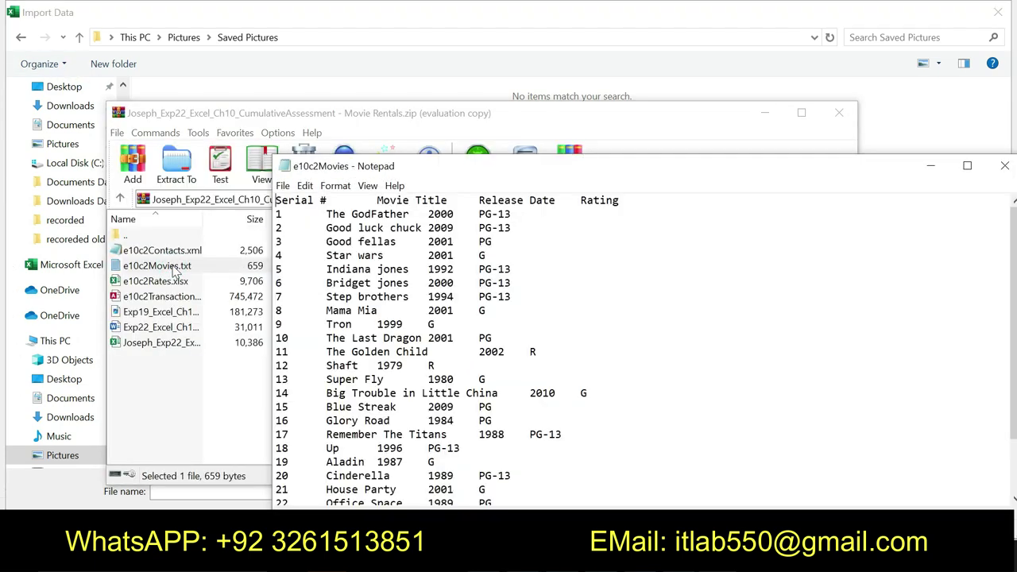
Step: Save the movie list as e10c2Movies in Documents, then close Notepad and the zip window
click(282, 185)
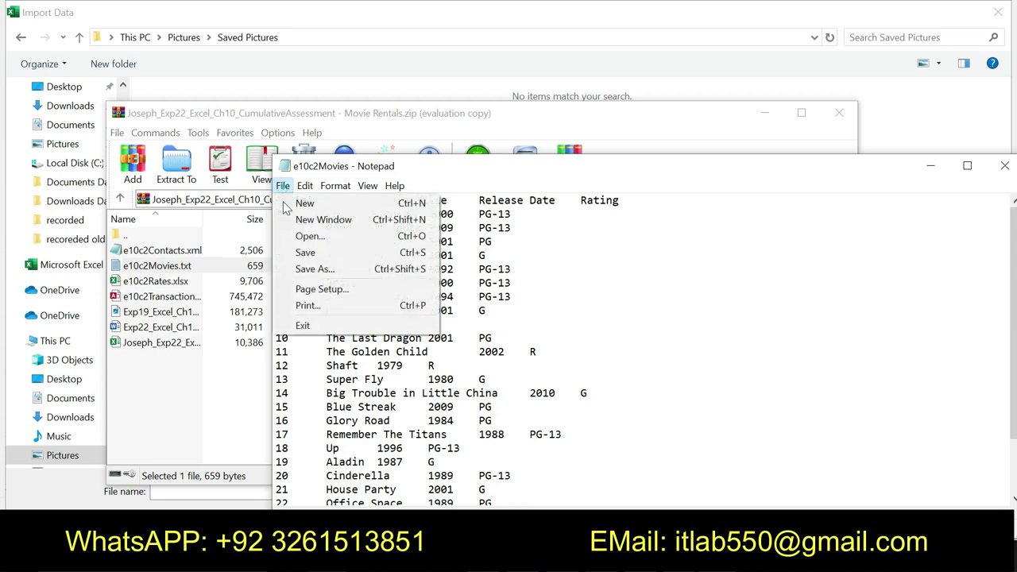
click(305, 271)
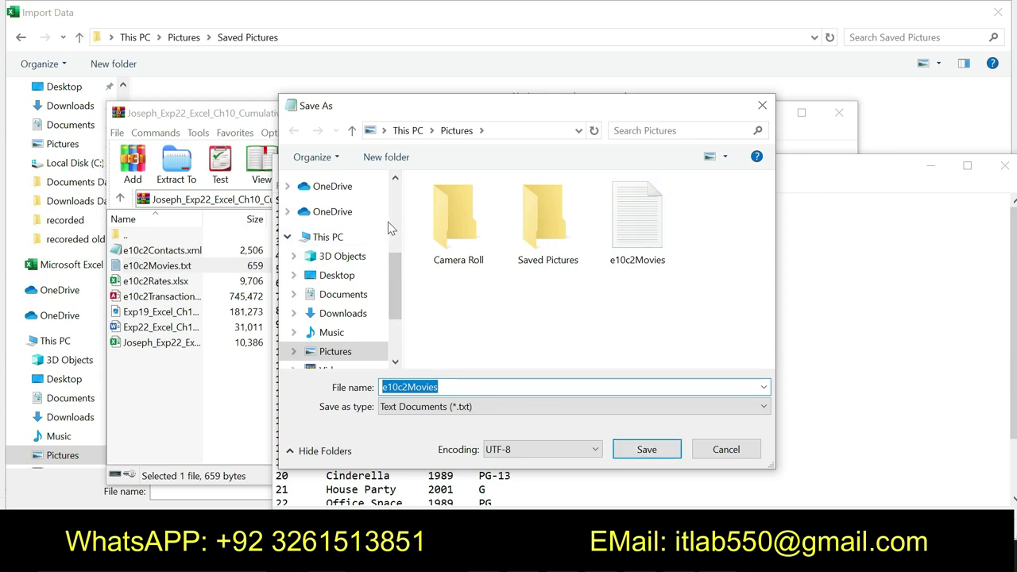
scroll(374, 231, up, 5)
click(348, 218)
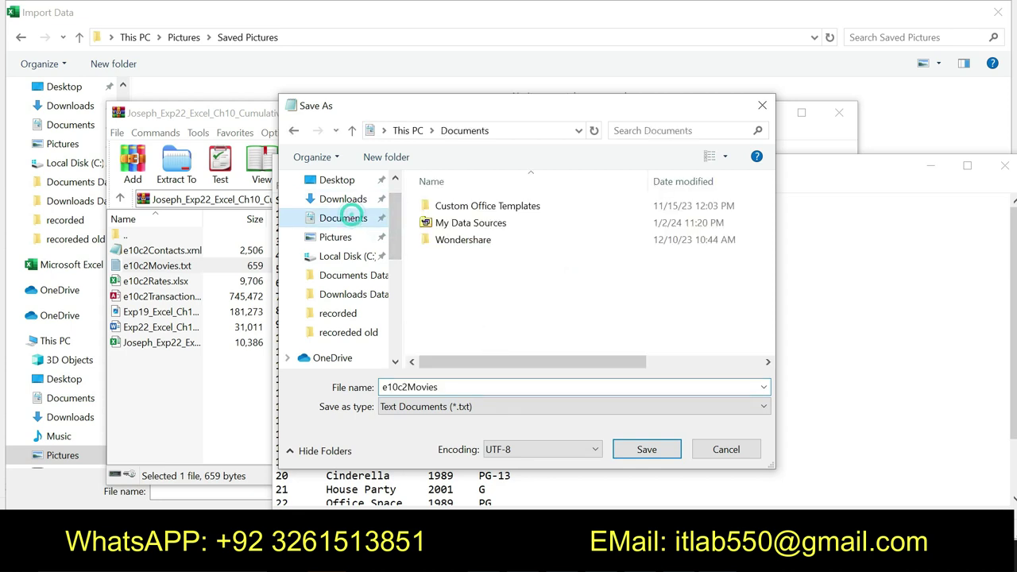
click(647, 449)
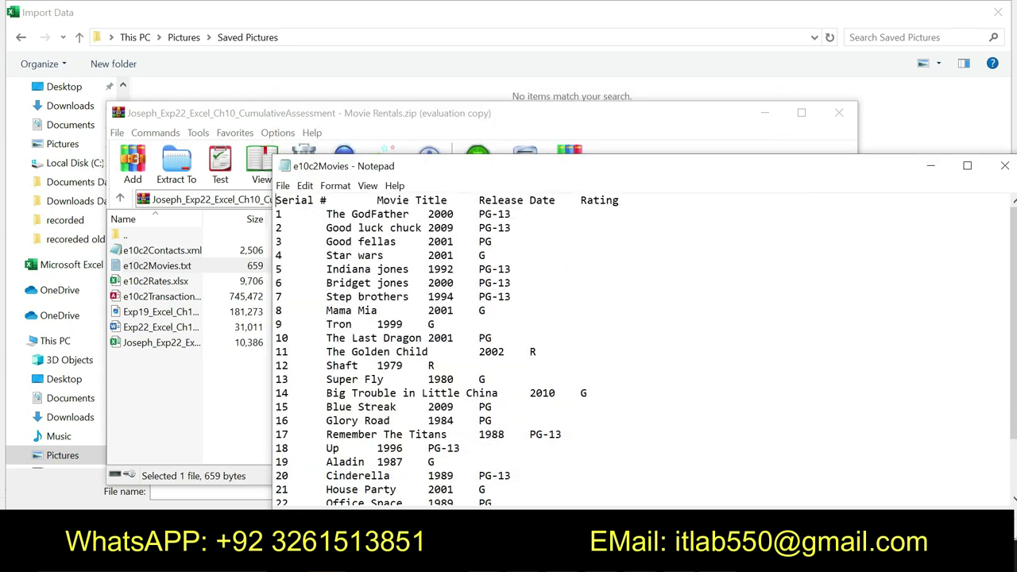
click(1004, 167)
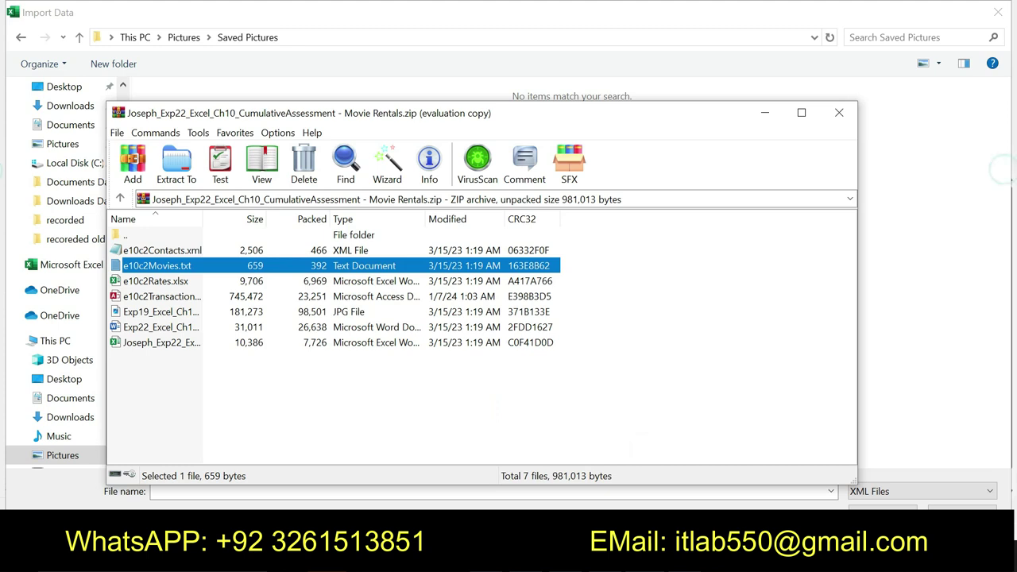
key(Escape)
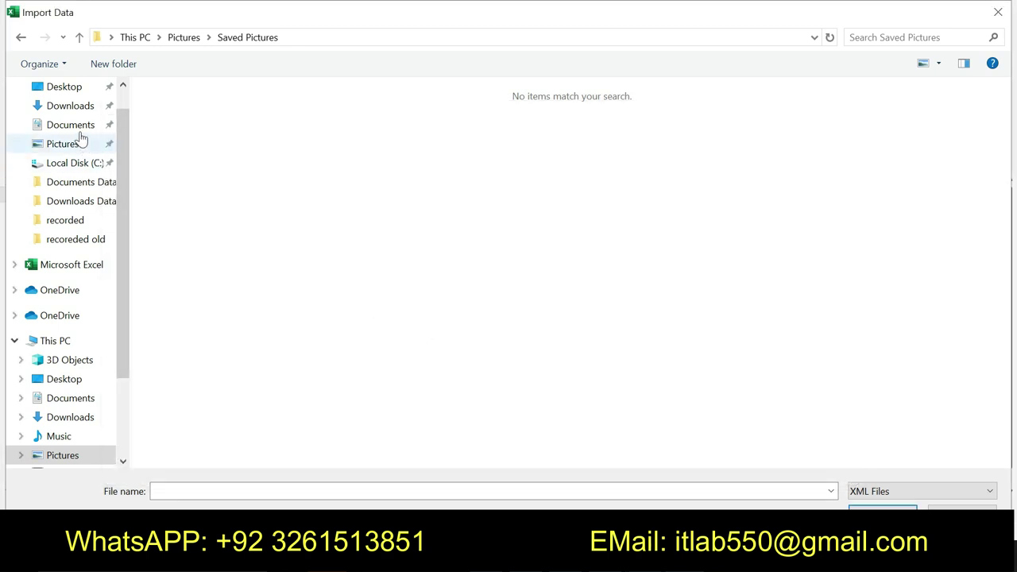
Step: Abandon the XML import after checking the Documents and Downloads folders
click(80, 126)
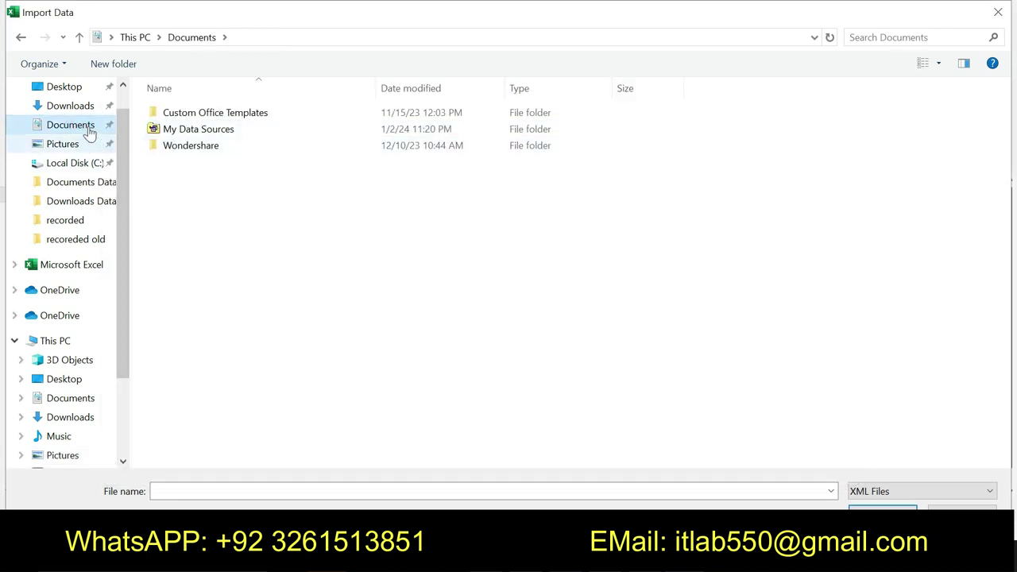
click(81, 107)
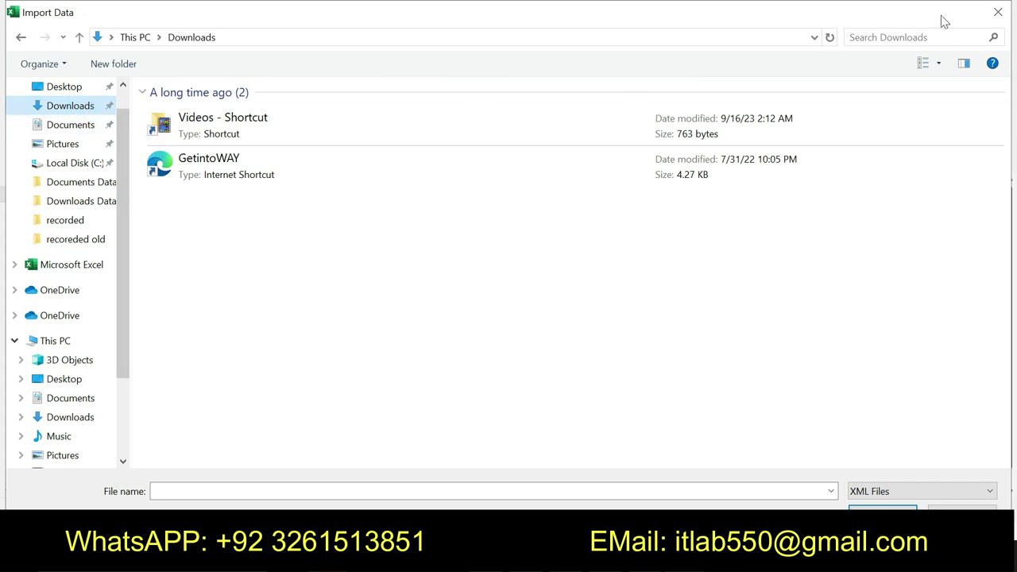
click(995, 17)
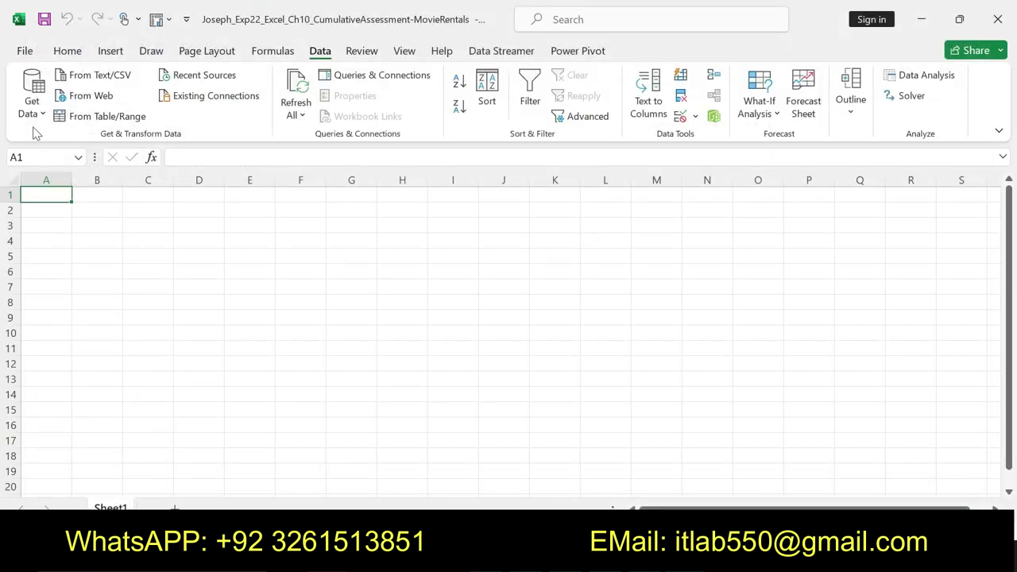
Step: Start a From Text/CSV import and select e10c2Movies in the Pictures folder
click(25, 105)
mouse_move(132, 137)
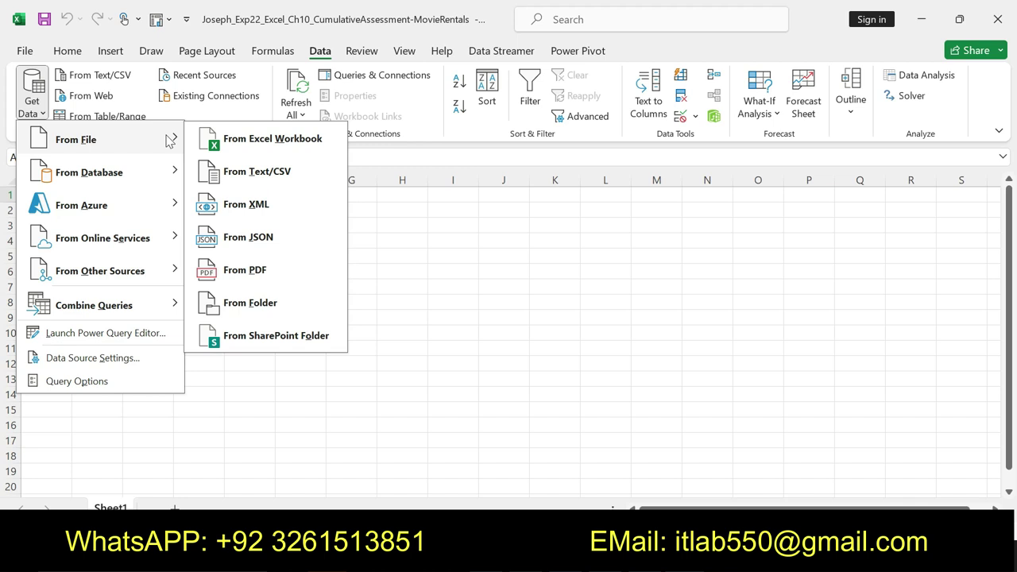
click(249, 175)
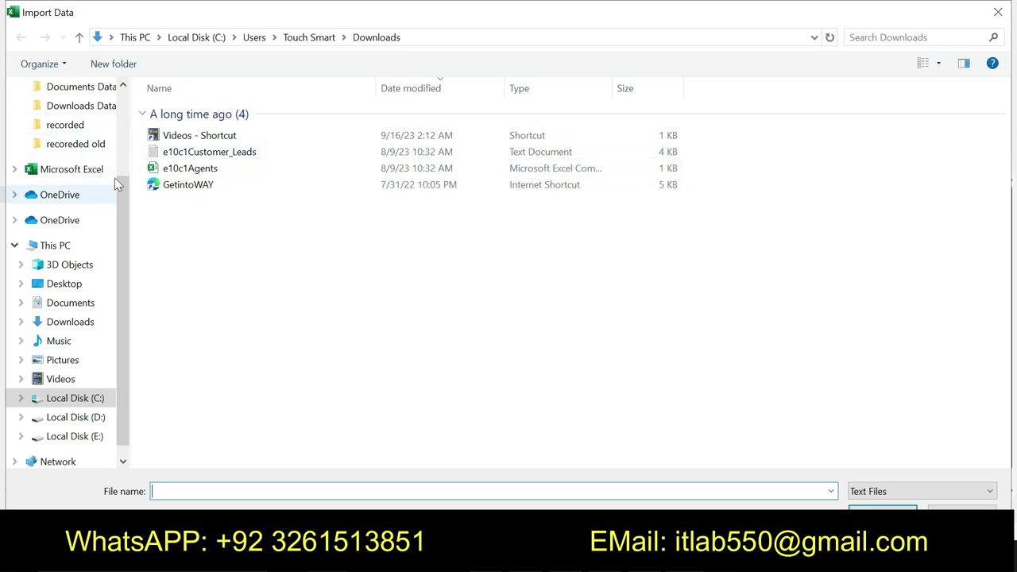
scroll(100, 176, up, 3)
click(74, 176)
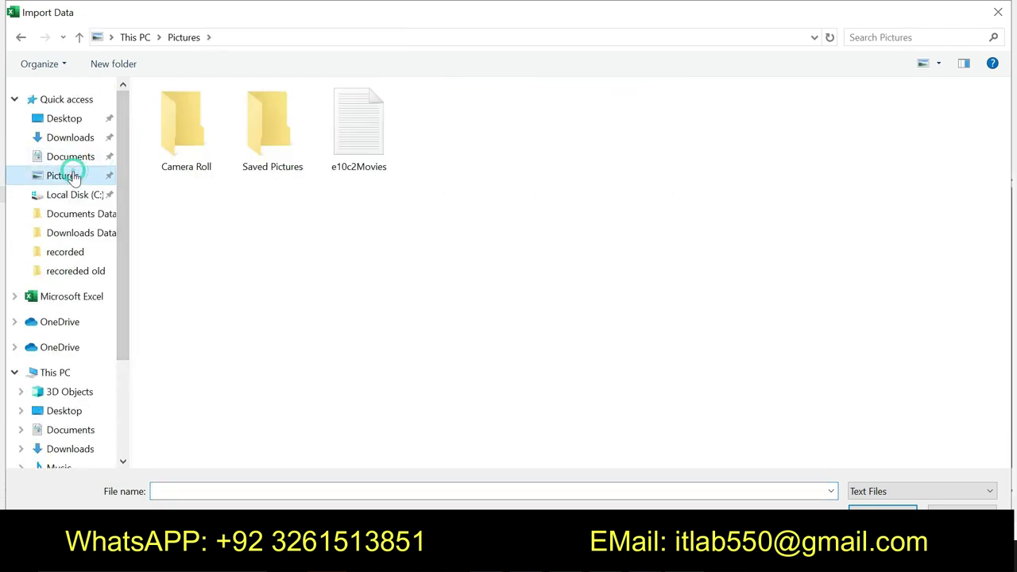
click(332, 172)
Step: Load e10c2Movies as a table on its own sheet, then close the Queries & Connections pane
double_click(332, 172)
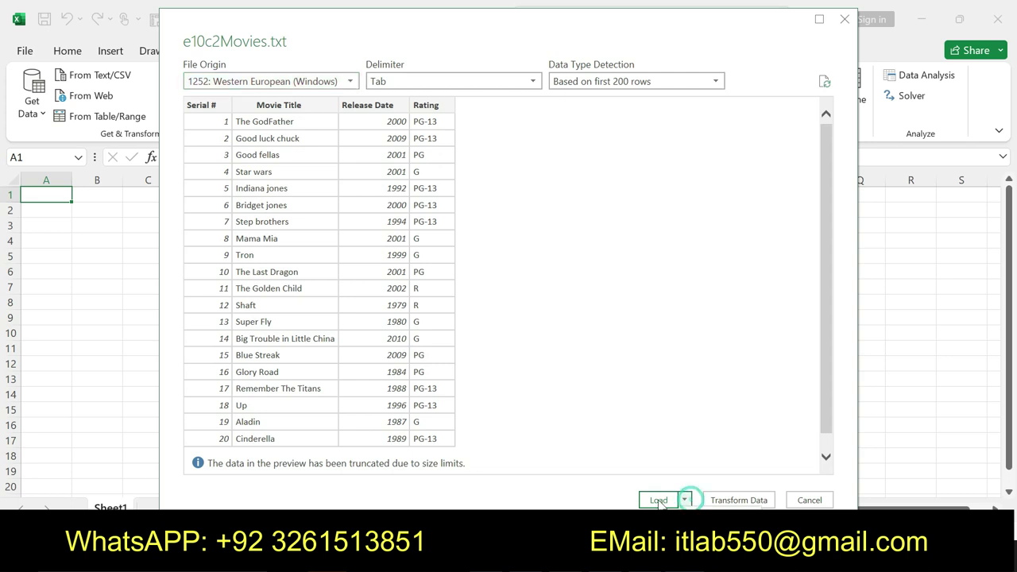
click(658, 500)
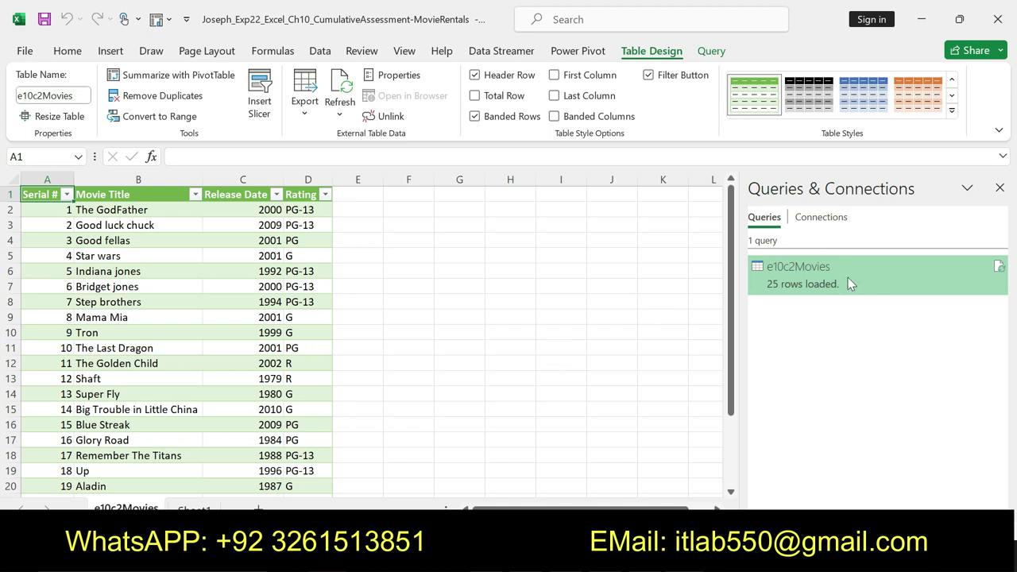
click(1000, 189)
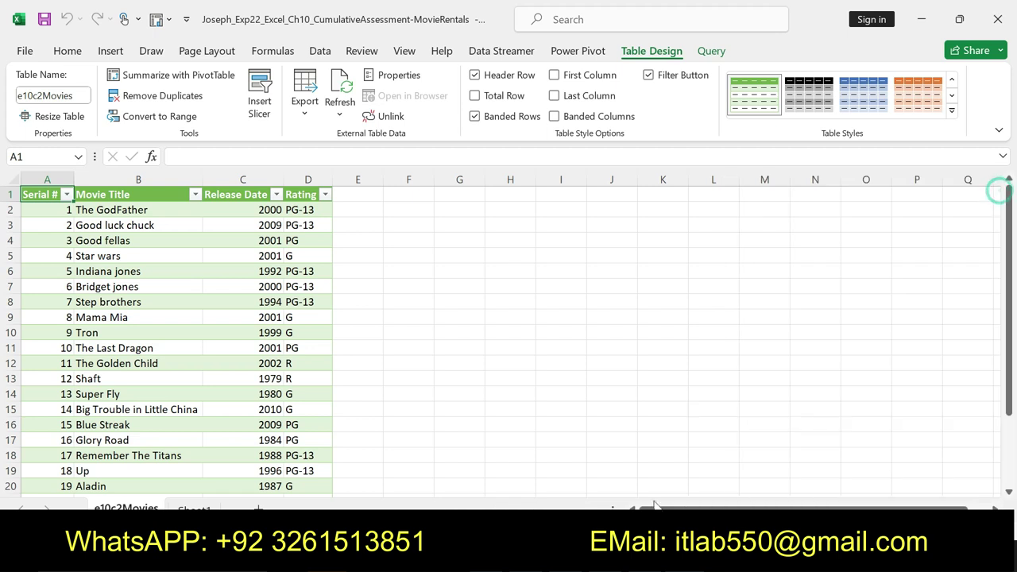
Step: In Word, remove step 2's bold and make step 3's rename instruction bold with yellow highlight
key(alt+Tab)
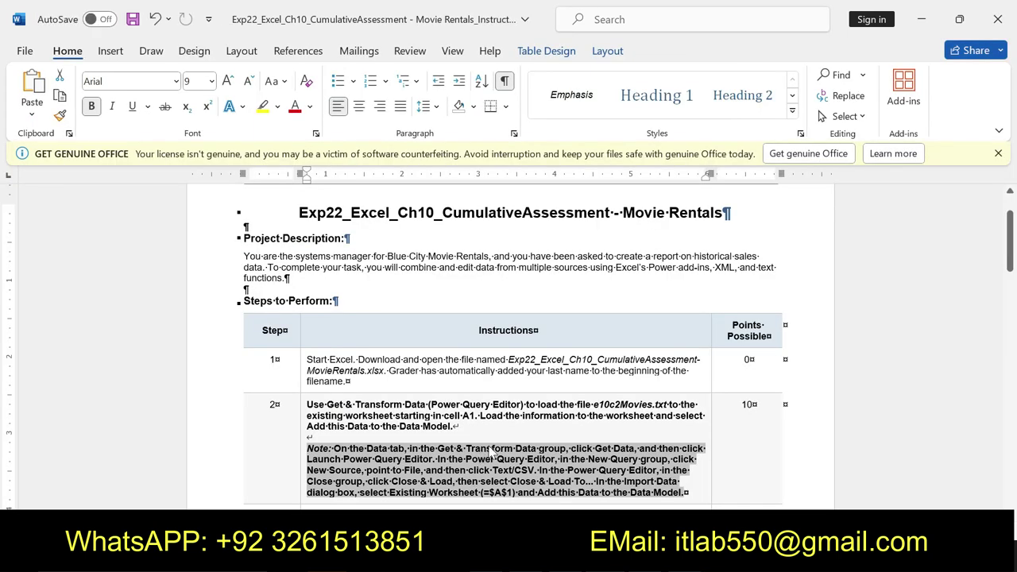
key(ctrl+z)
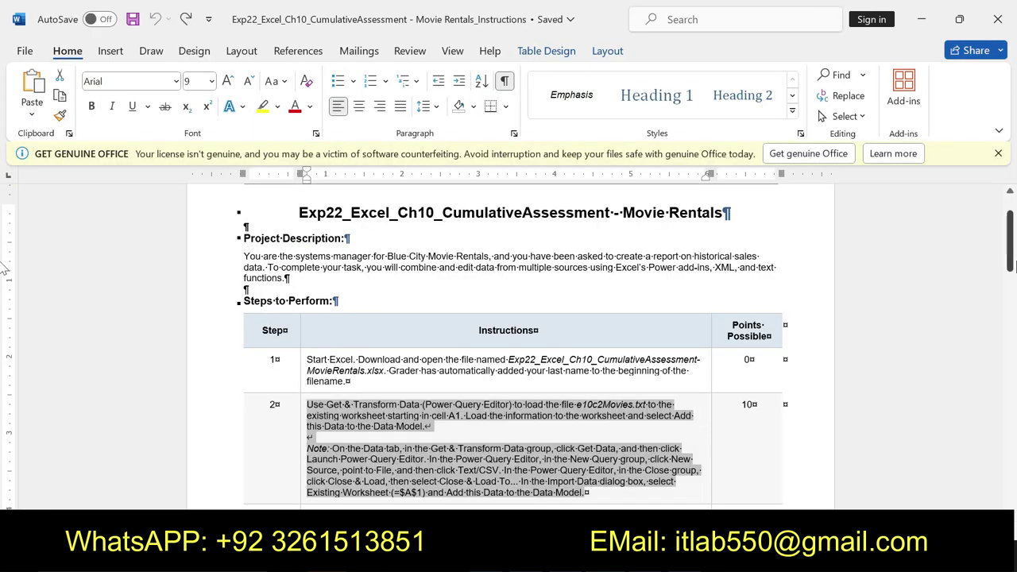
scroll(1011, 265, down, 3)
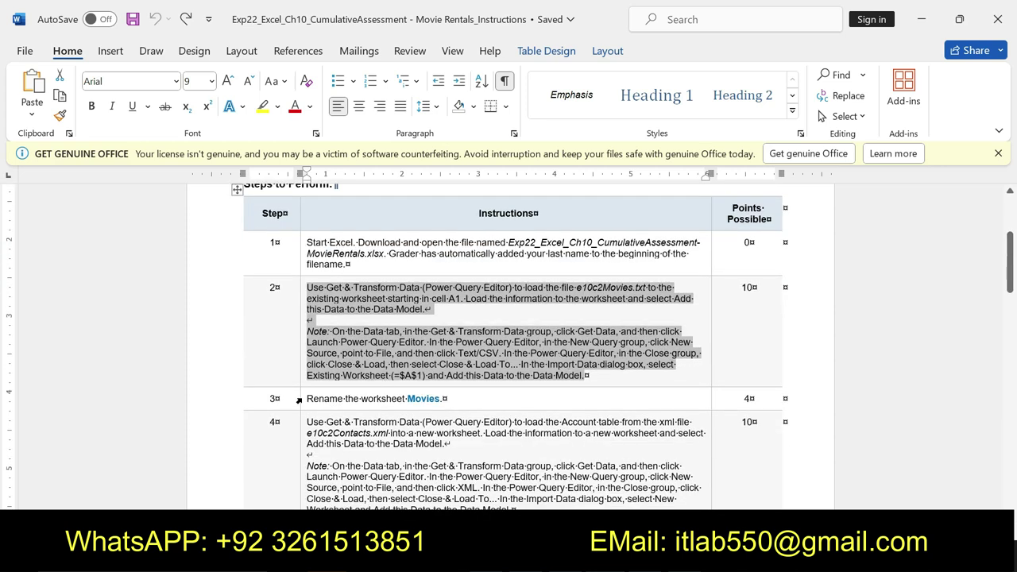
drag(307, 399, 442, 399)
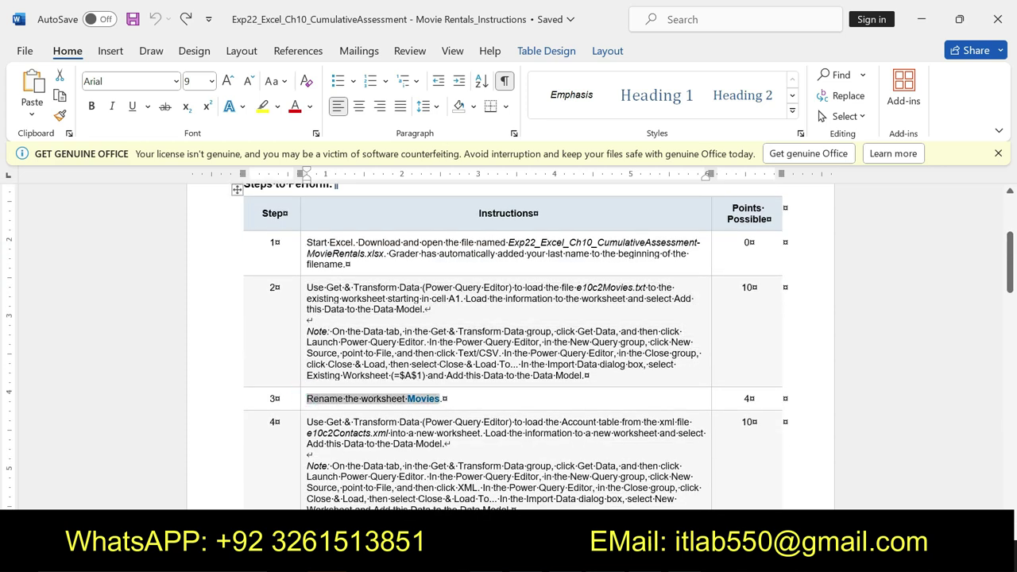
click(452, 375)
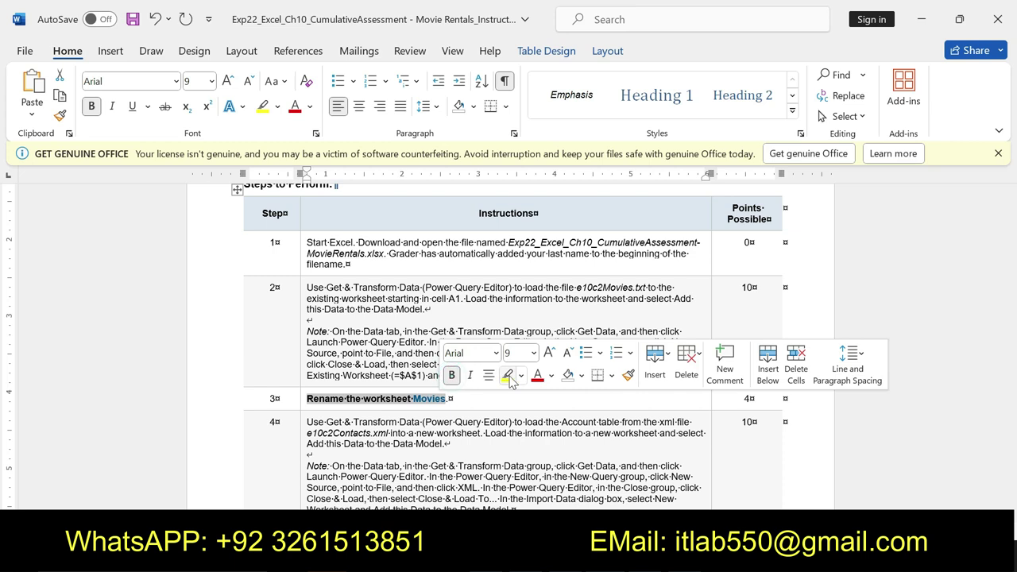
click(507, 375)
double_click(428, 399)
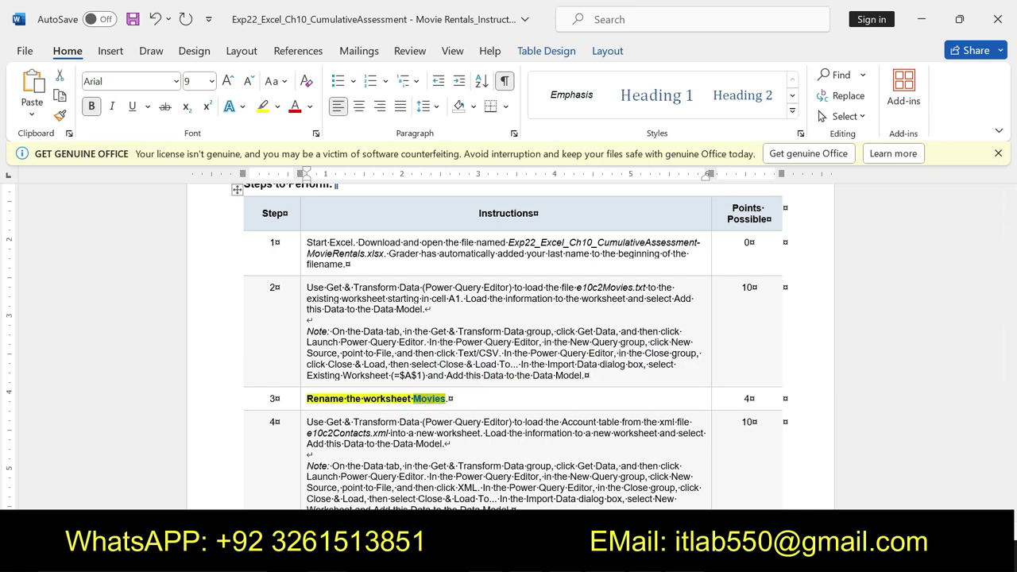
Step: Rename the e10c2Movies sheet tab to Movies, then return to Word
key(alt+Tab)
right_click(117, 507)
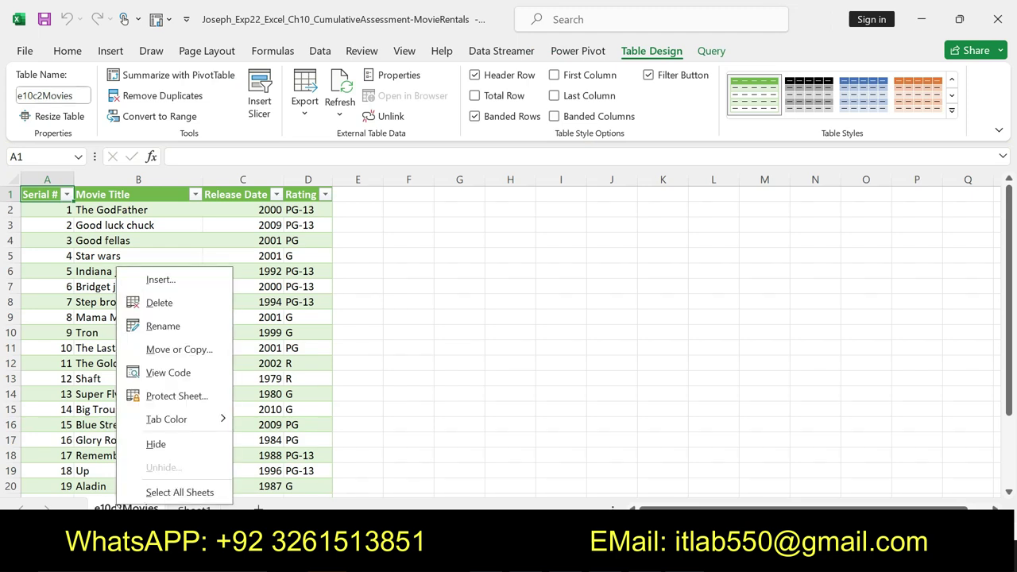
click(161, 326)
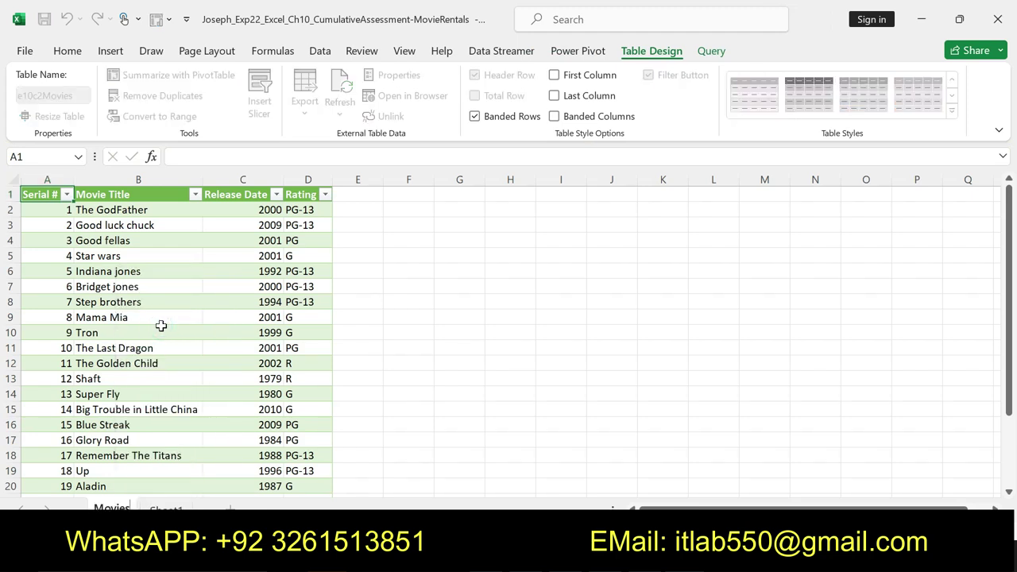
key(alt+Tab)
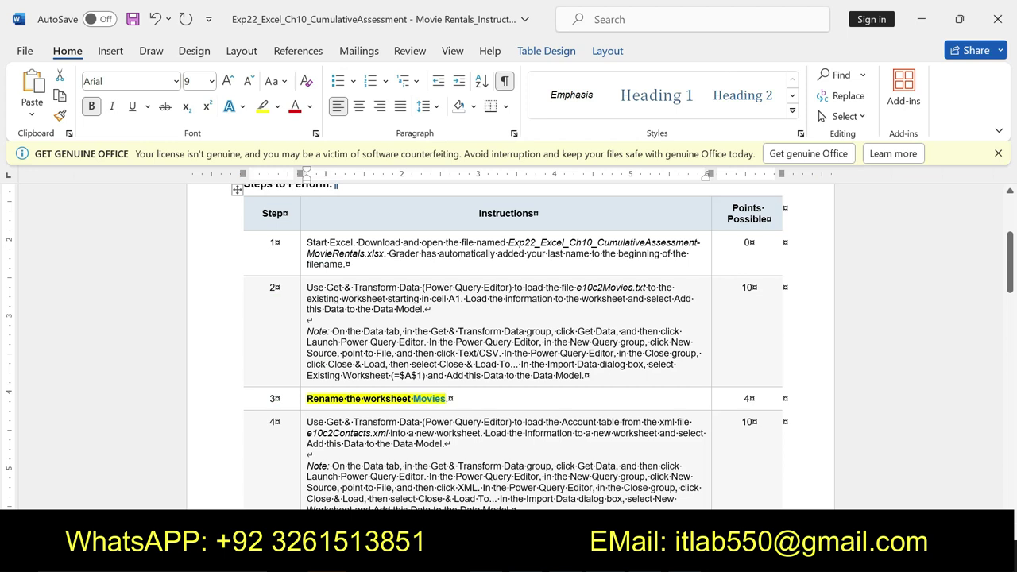
Step: Clear step 3's formatting and make step 4's instruction bold with yellow highlight
key(ctrl+z)
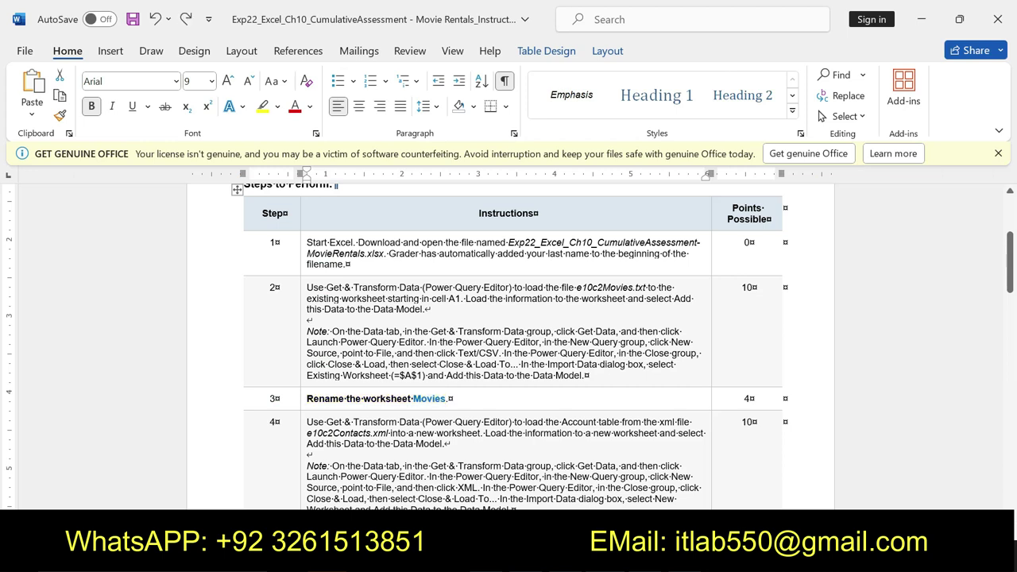
key(ctrl+z)
drag(307, 422, 523, 480)
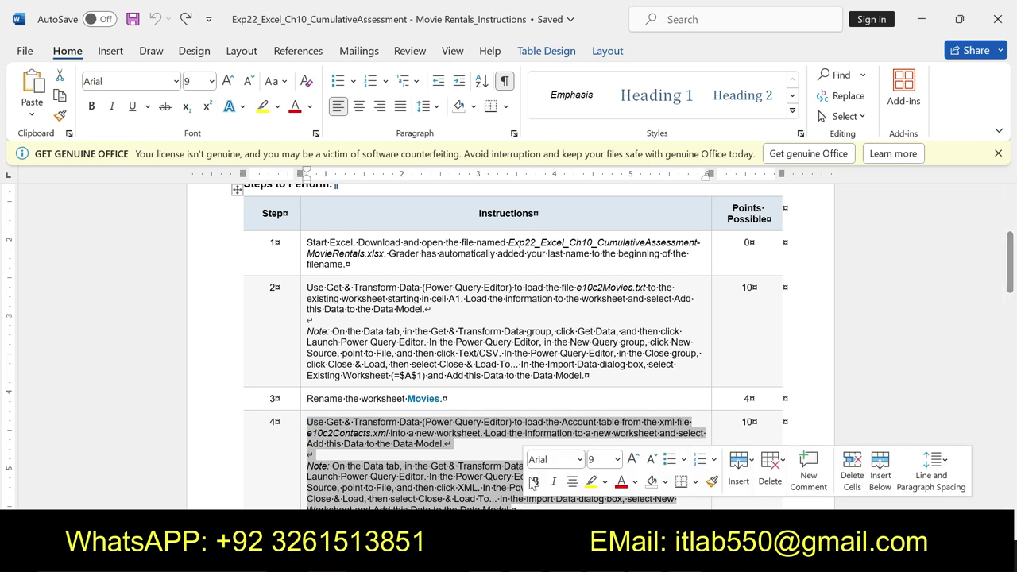
click(536, 481)
click(591, 482)
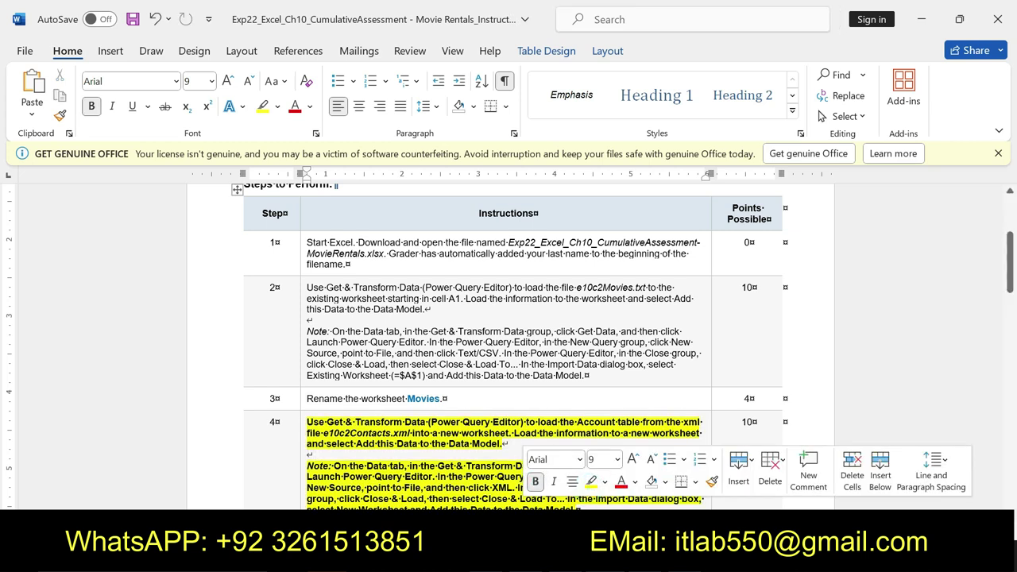
Step: Select step 4's entire Note paragraph for the same emphasis, then switch to Excel
mouse_move(308, 461)
mouse_down()
mouse_move(528, 468)
mouse_move(697, 488)
mouse_move(701, 507)
mouse_up()
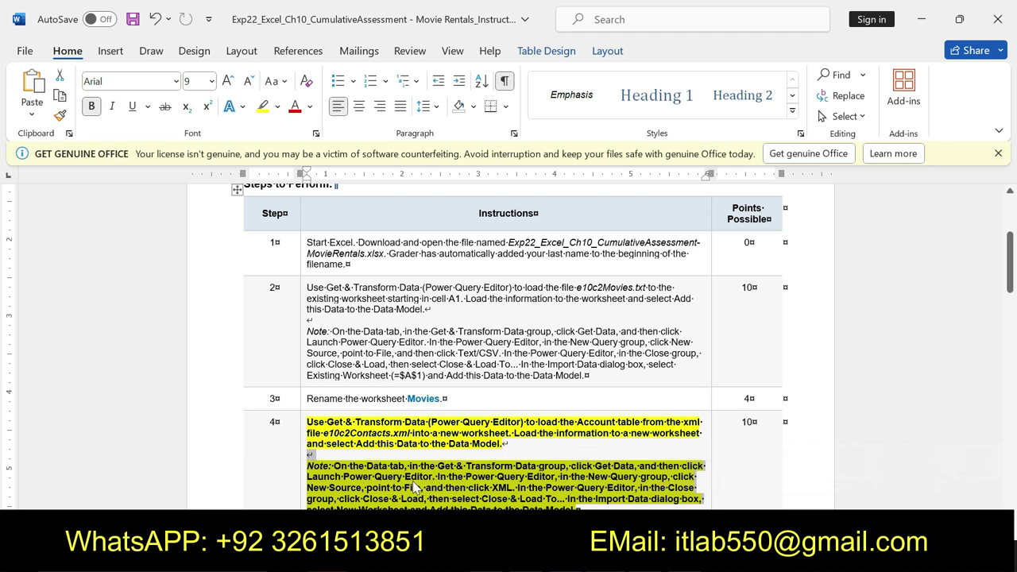
click(472, 499)
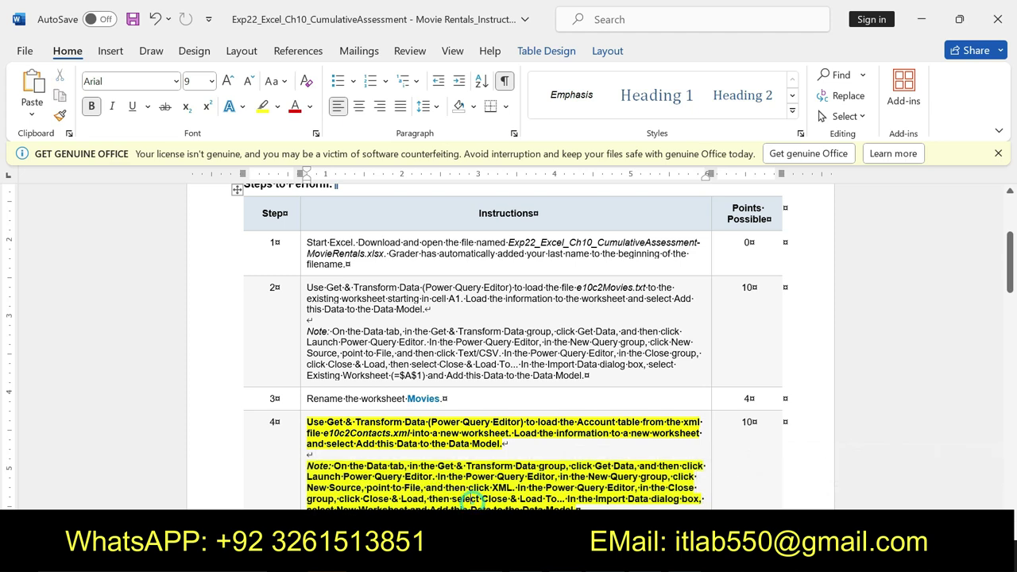
drag(307, 468, 576, 509)
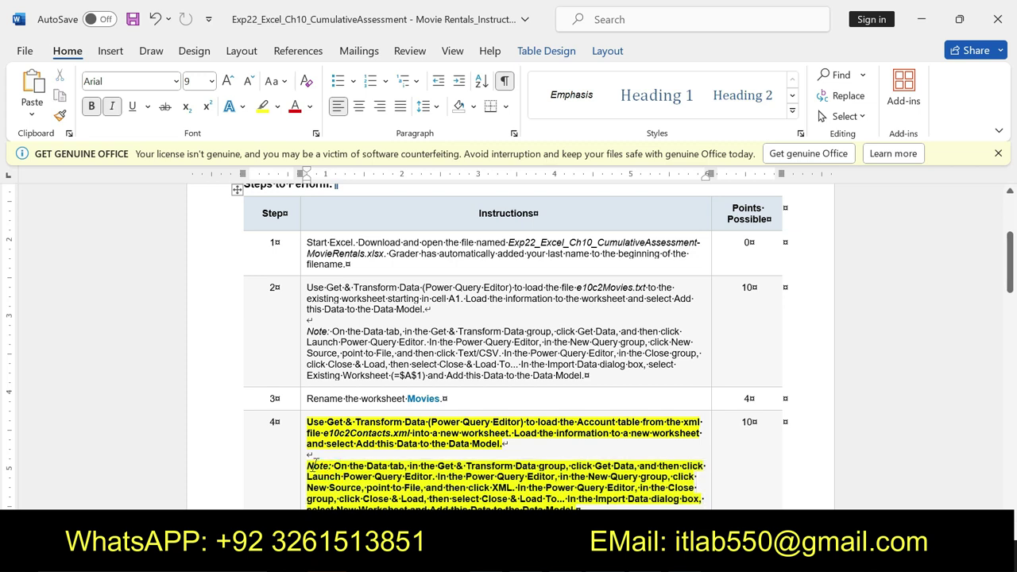
drag(326, 466, 579, 509)
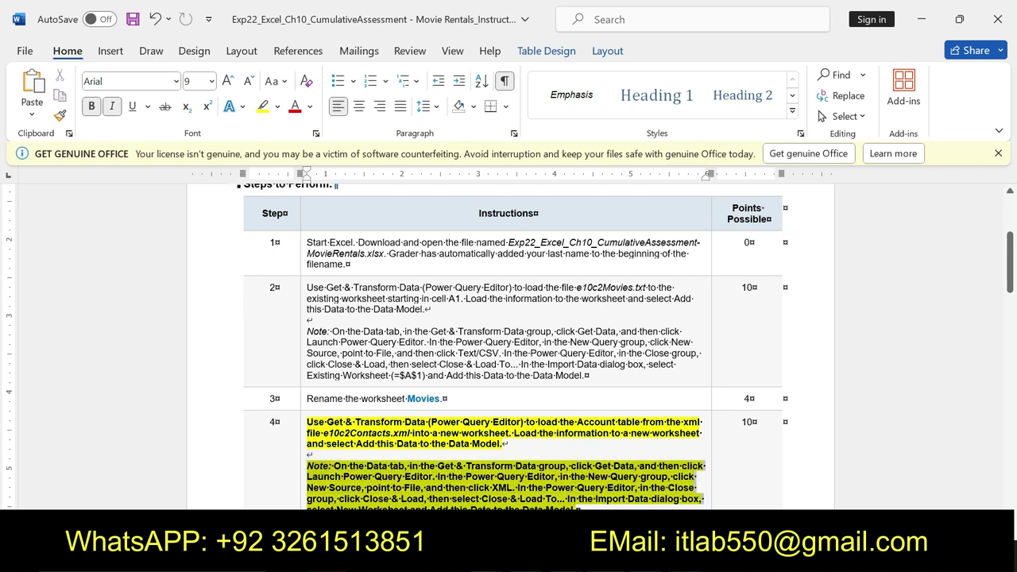
click(340, 501)
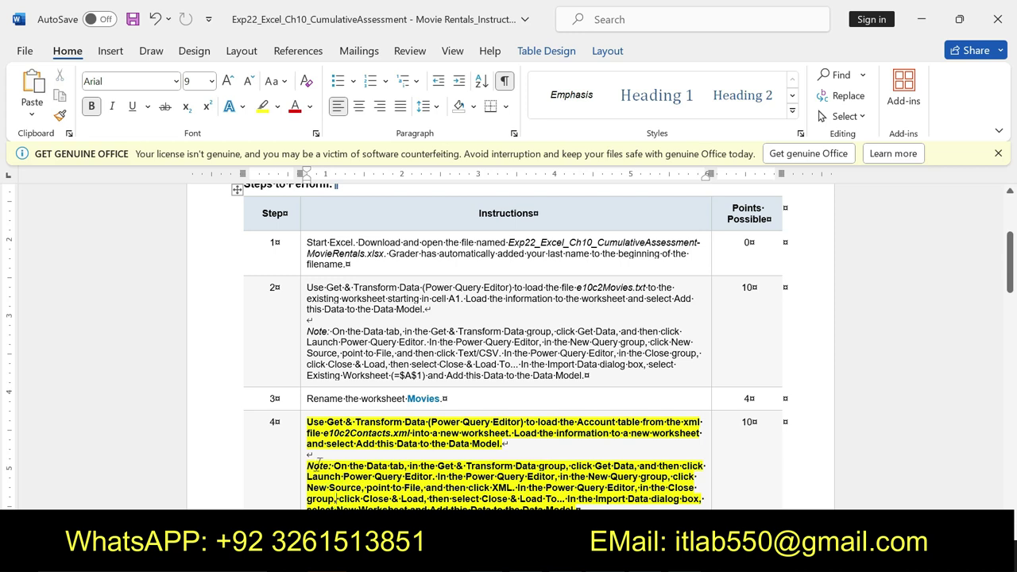
triple_click(315, 465)
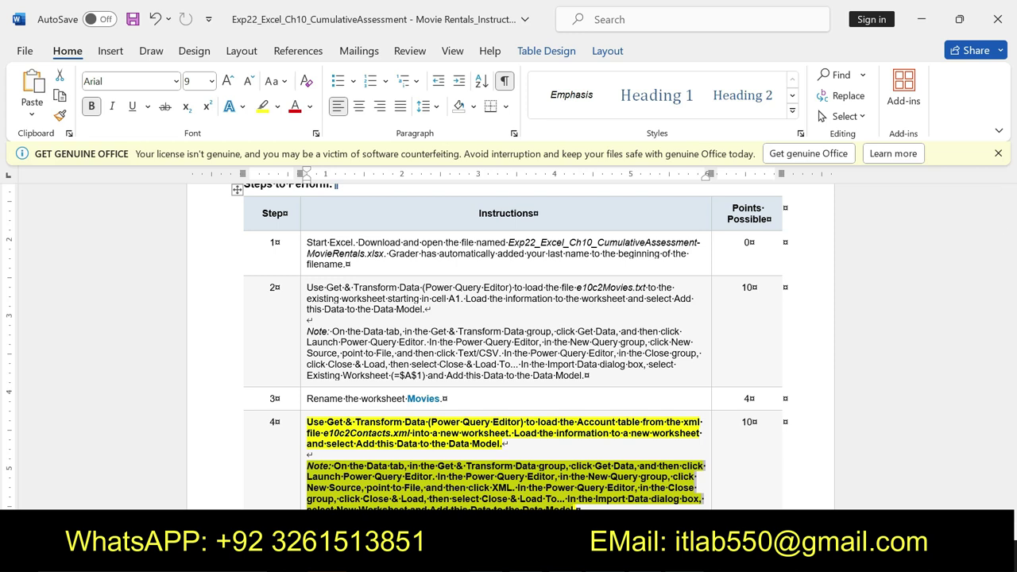
key(alt+Tab)
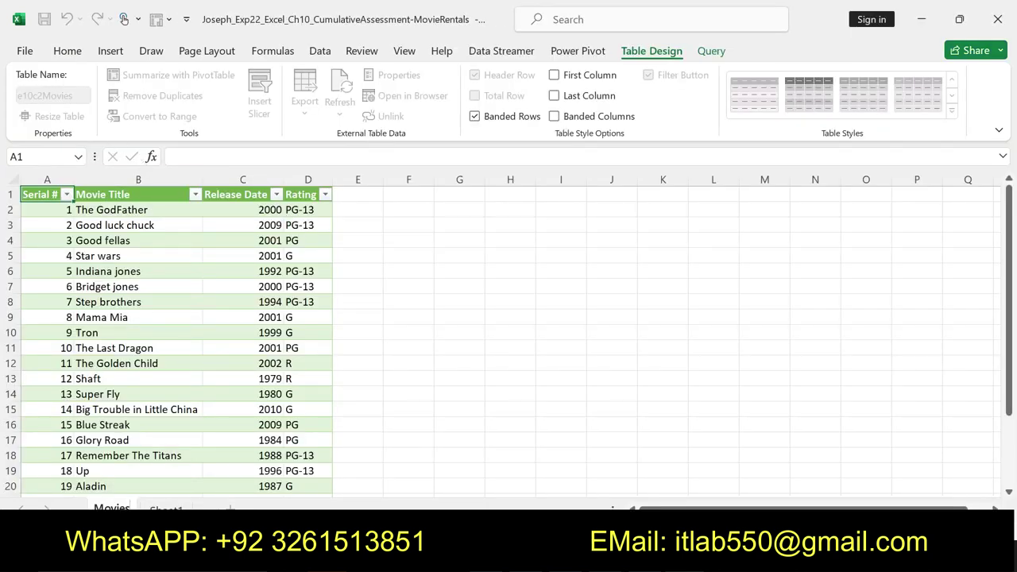
Step: Reread step 4 in the Word instructions, then go to Excel's empty Sheet1
key(alt+Tab)
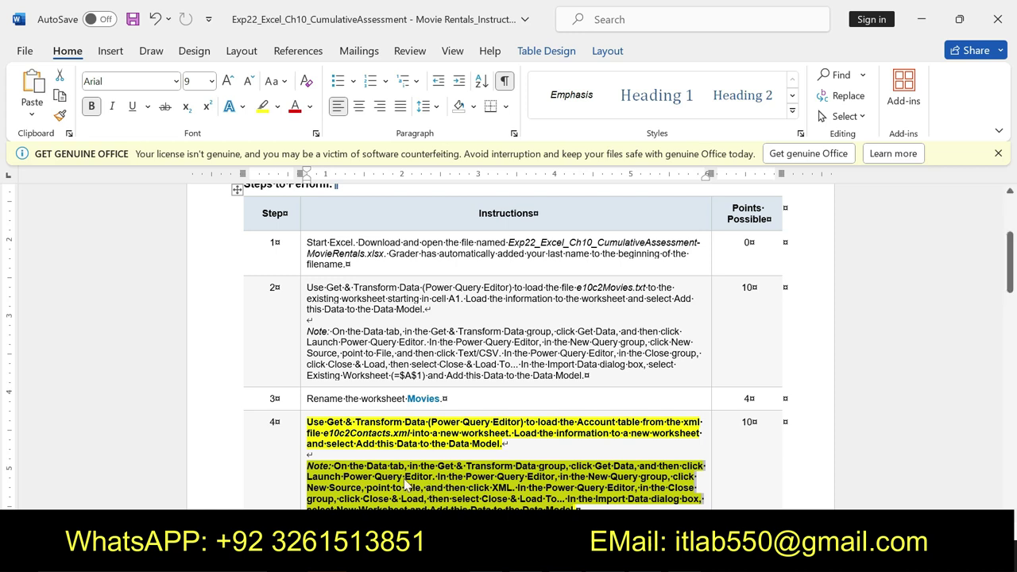
click(360, 477)
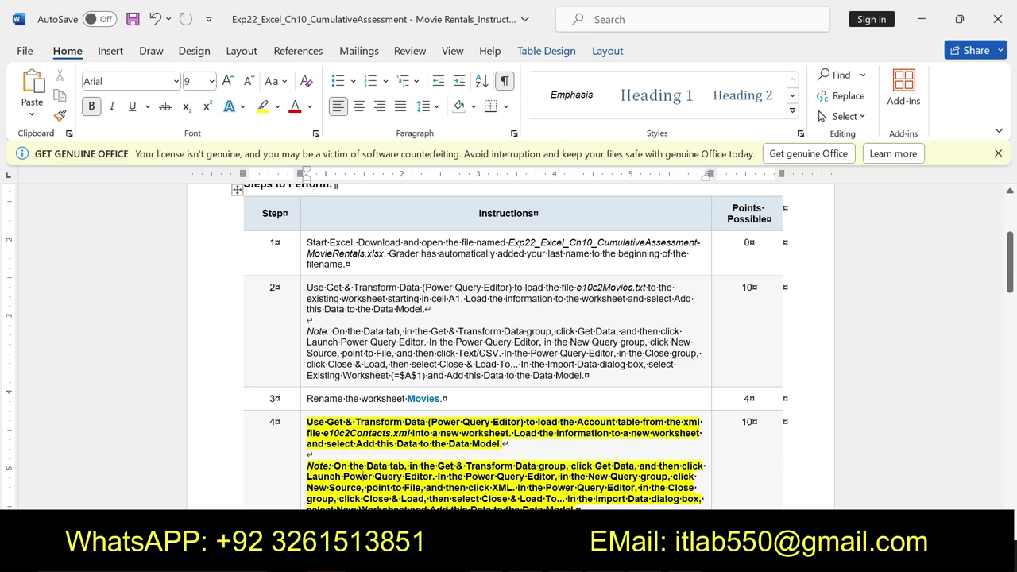
key(alt+Tab)
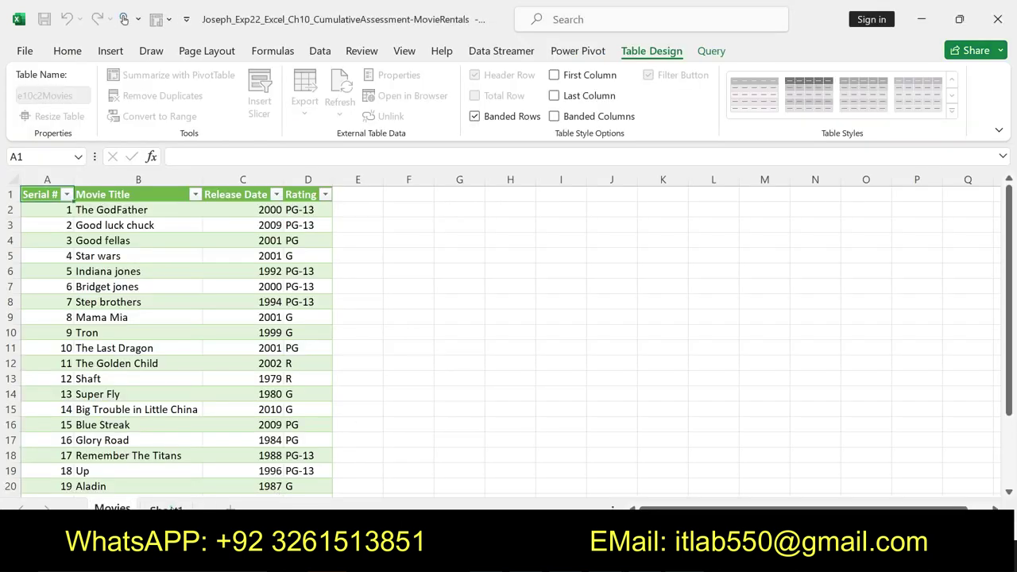
click(169, 507)
Step: Start a Get Data From XML import and choose the e10c2Contacts file
click(27, 108)
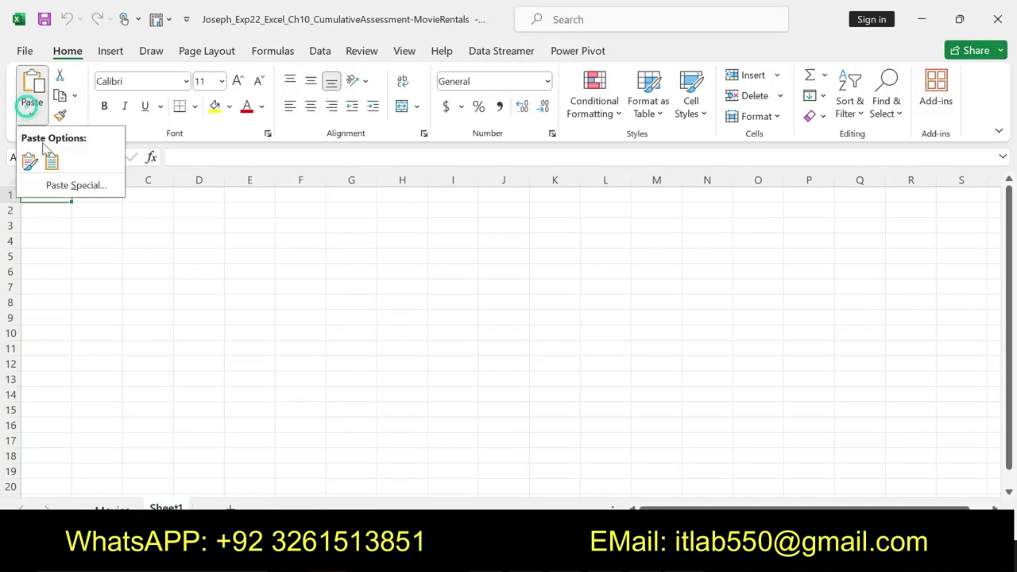
click(320, 50)
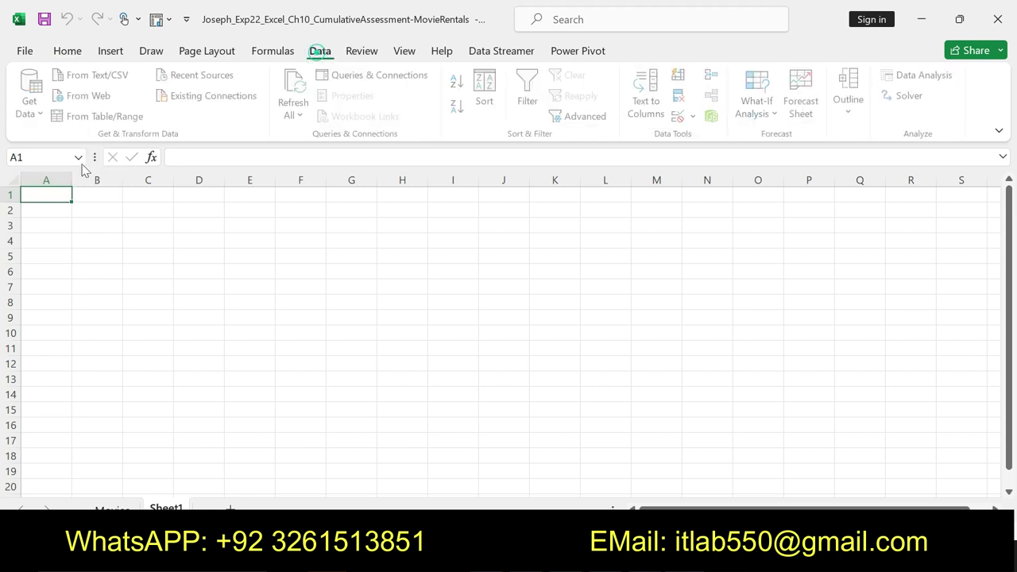
click(32, 111)
mouse_move(82, 184)
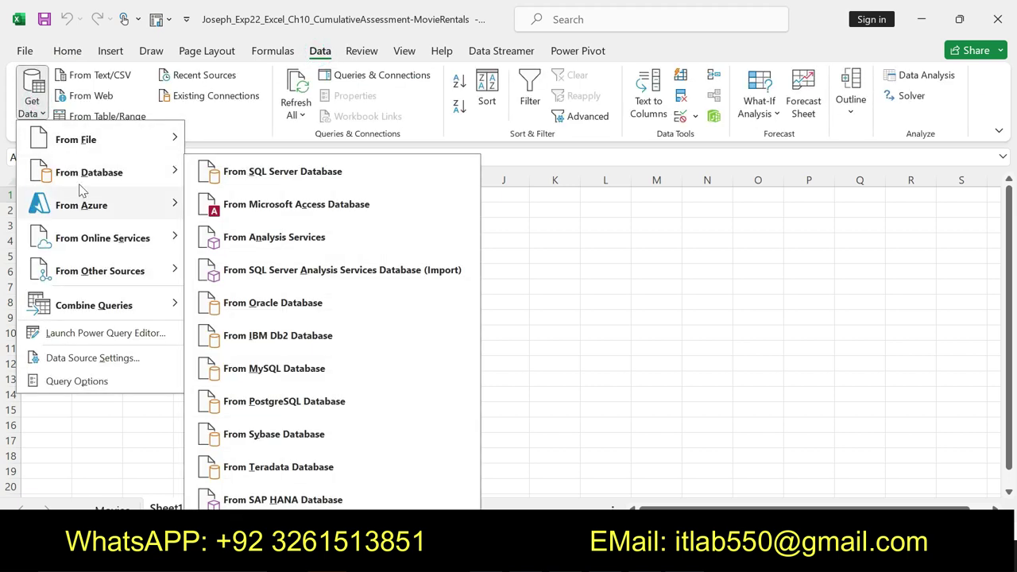
mouse_move(117, 148)
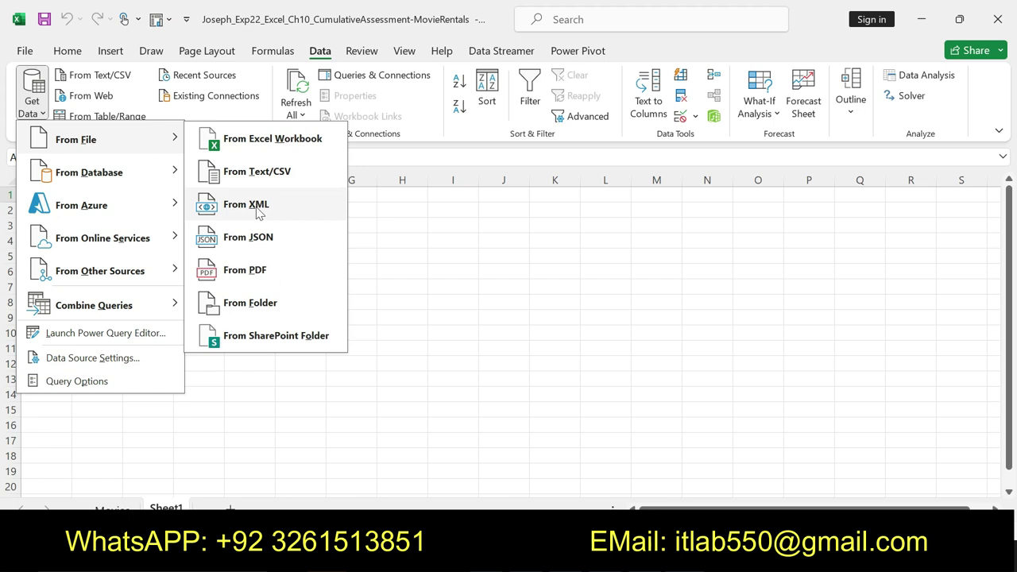
click(258, 208)
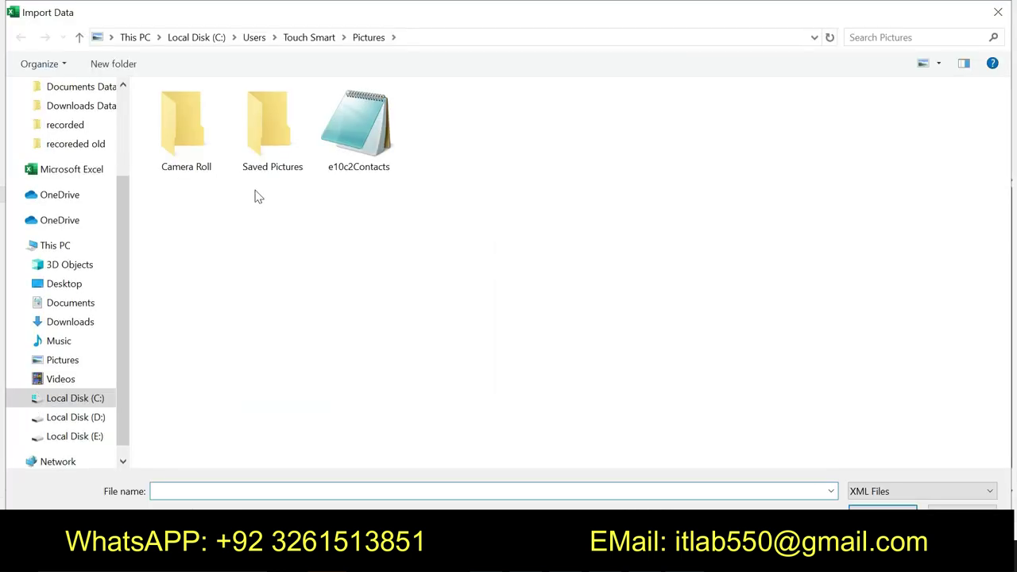
click(352, 171)
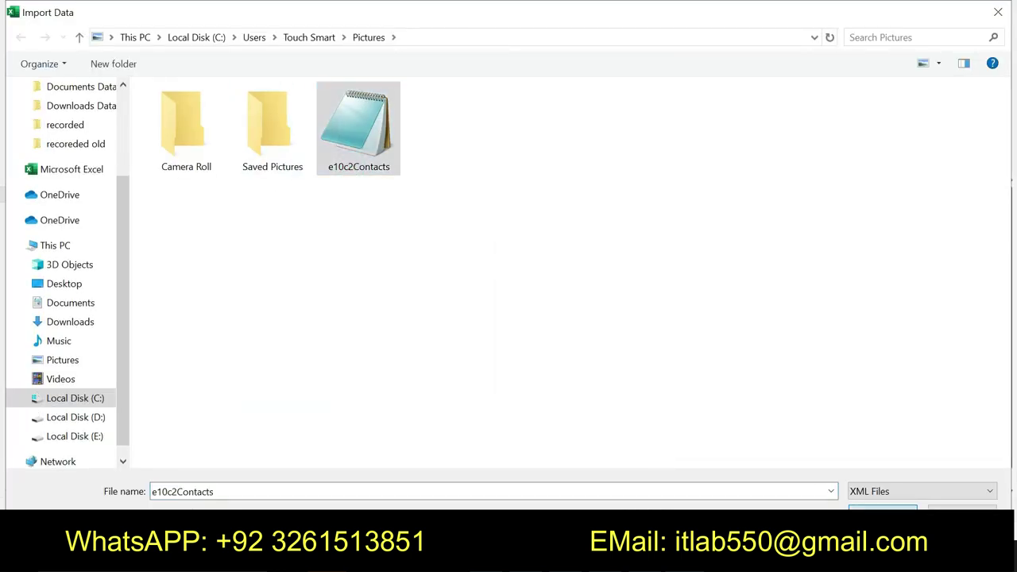
key(Return)
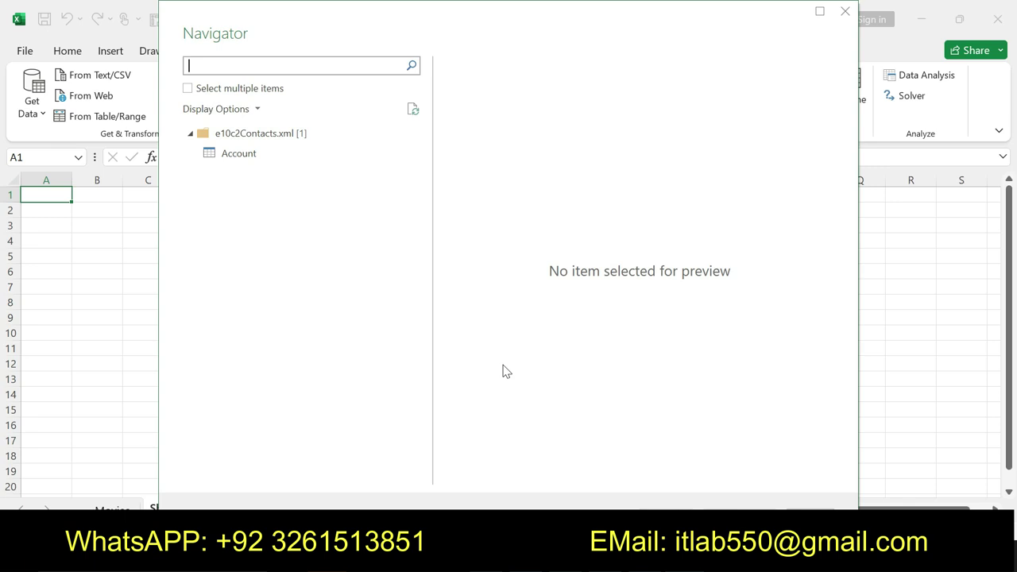
Step: Load e10c2Contacts.xml from the Navigator and select its one-row Name/Account table
click(269, 138)
click(699, 509)
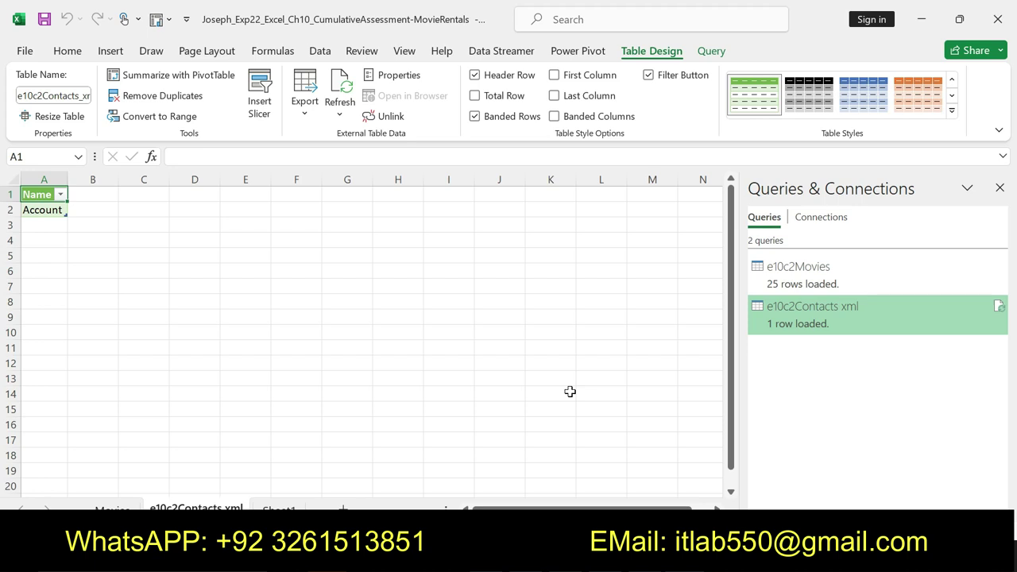
click(777, 330)
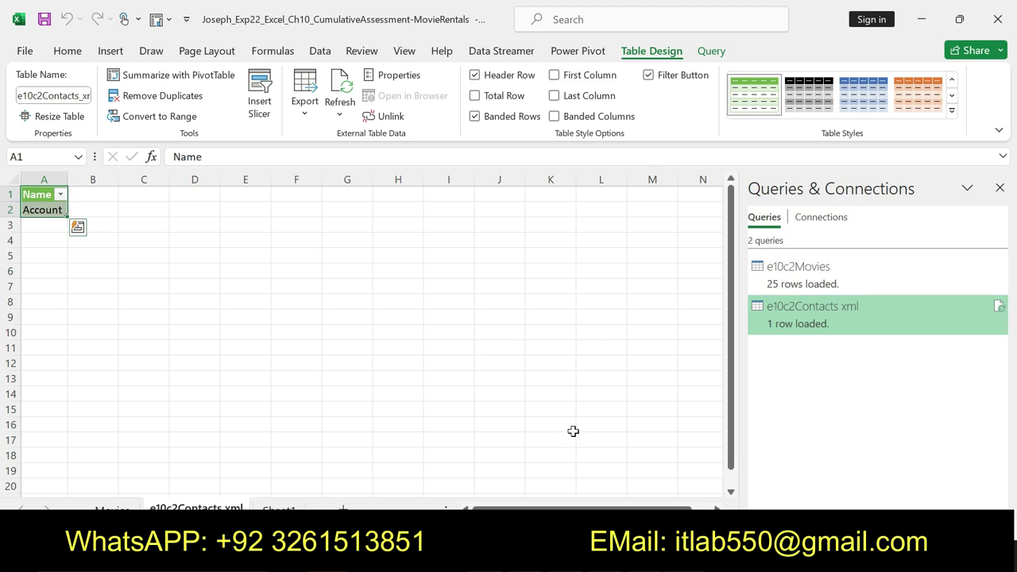
Step: Delete the e10c2Contacts xml worksheet and confirm the permanent deletion
key(Escape)
right_click(196, 509)
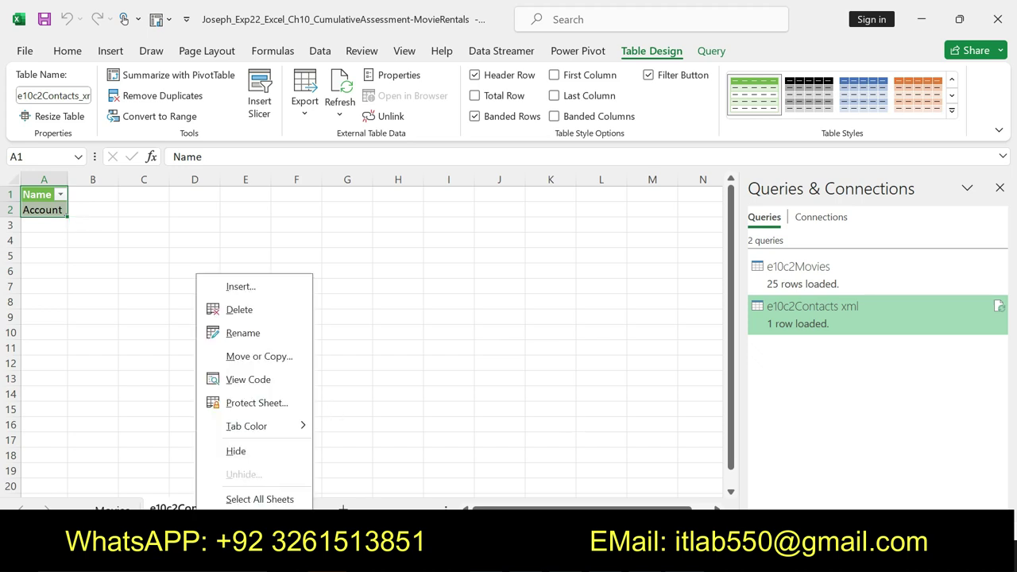
click(233, 311)
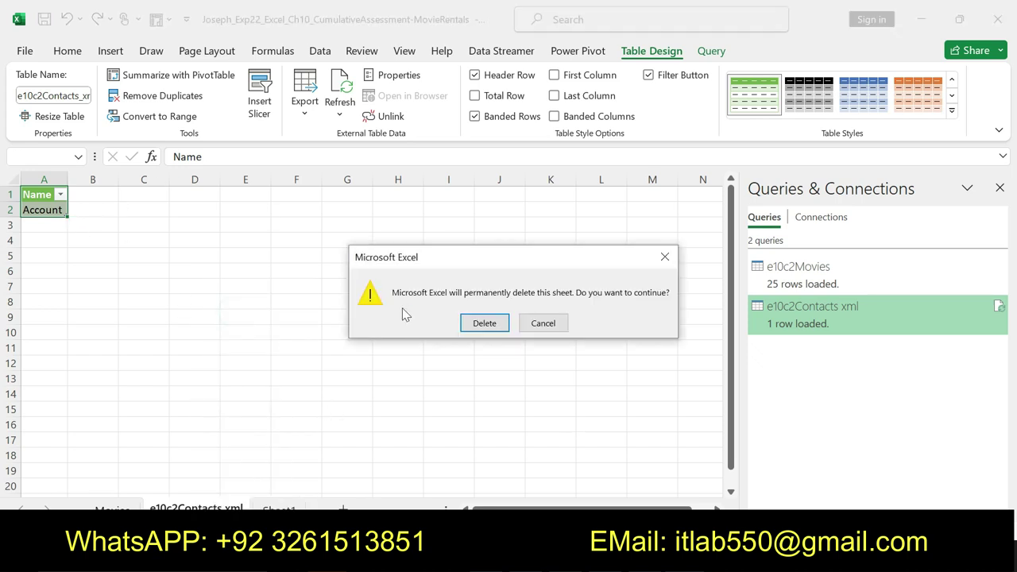
click(485, 323)
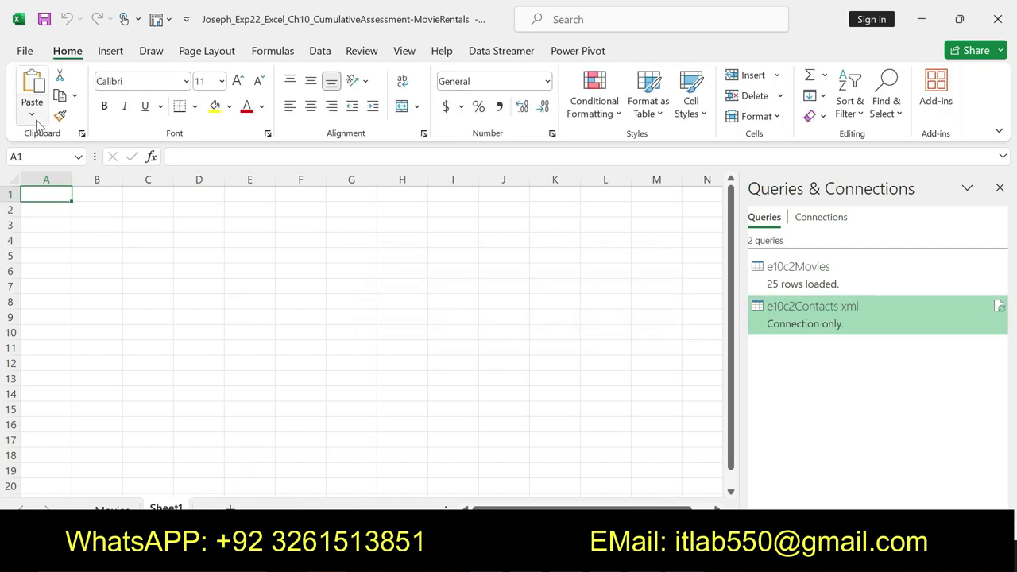
Step: Import e10c2Contacts from XML, choosing the Account table and loading it to a new sheet
click(320, 51)
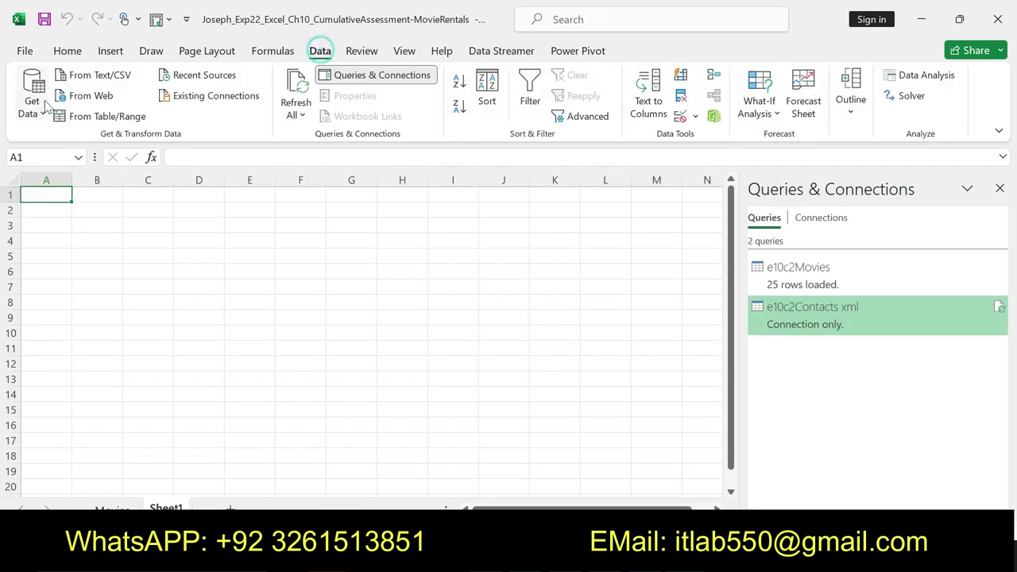
click(32, 101)
mouse_move(118, 143)
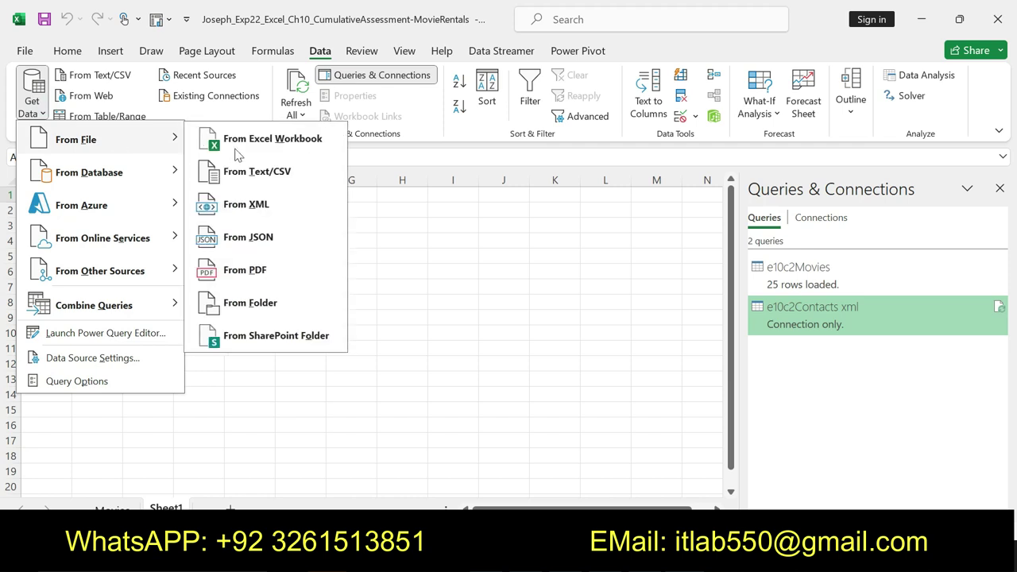
click(258, 205)
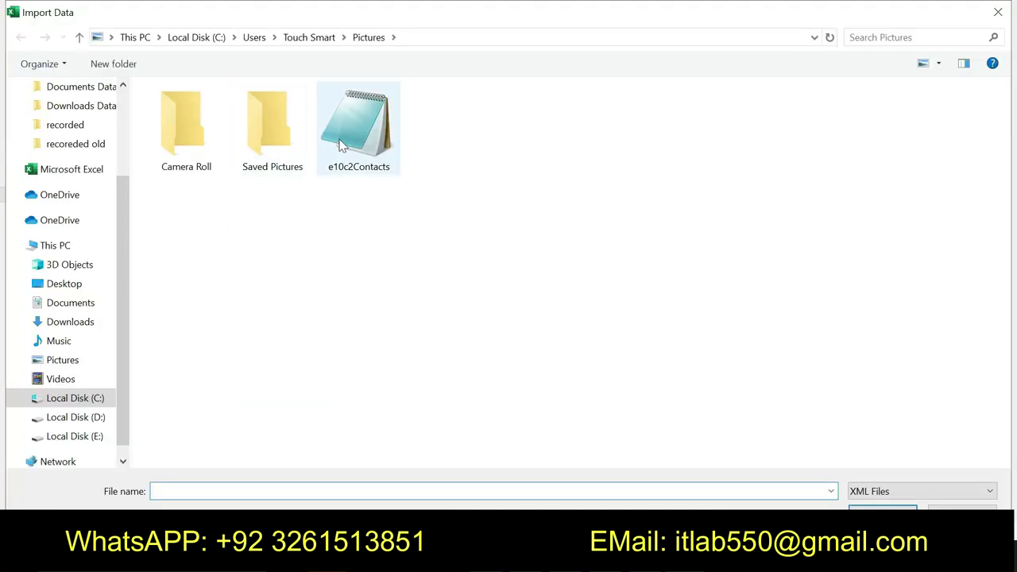
click(338, 140)
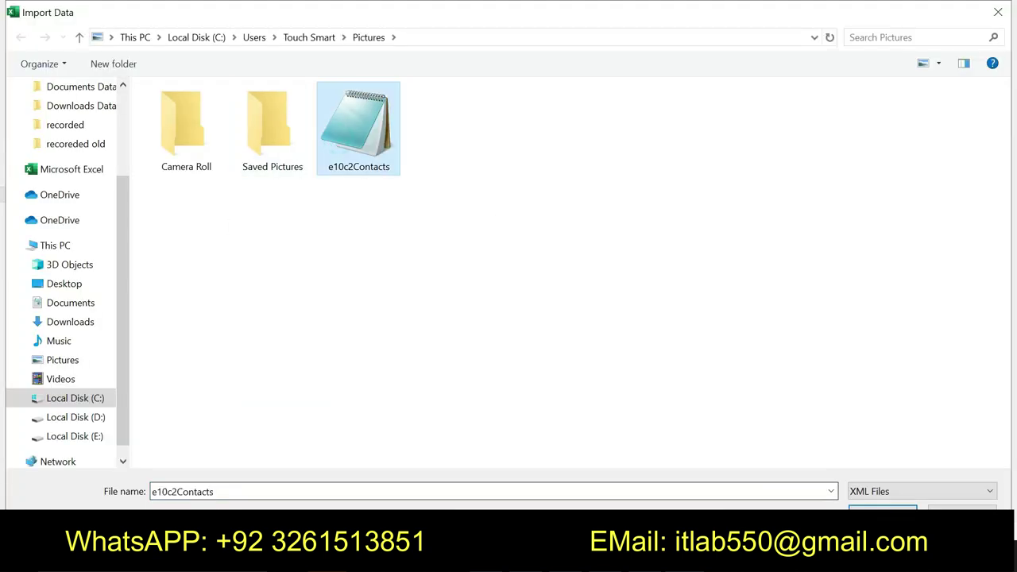
key(Return)
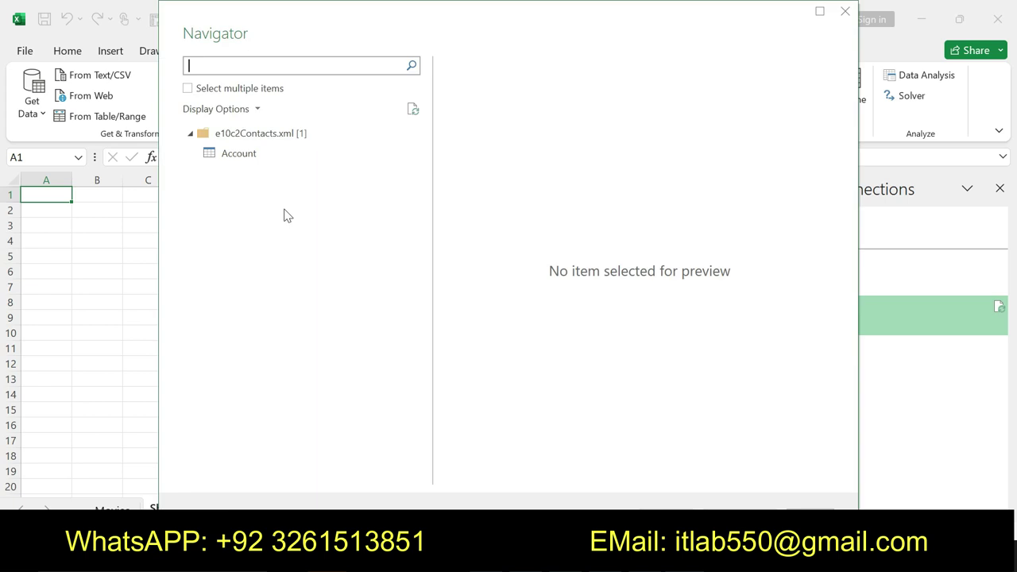
click(269, 156)
click(666, 508)
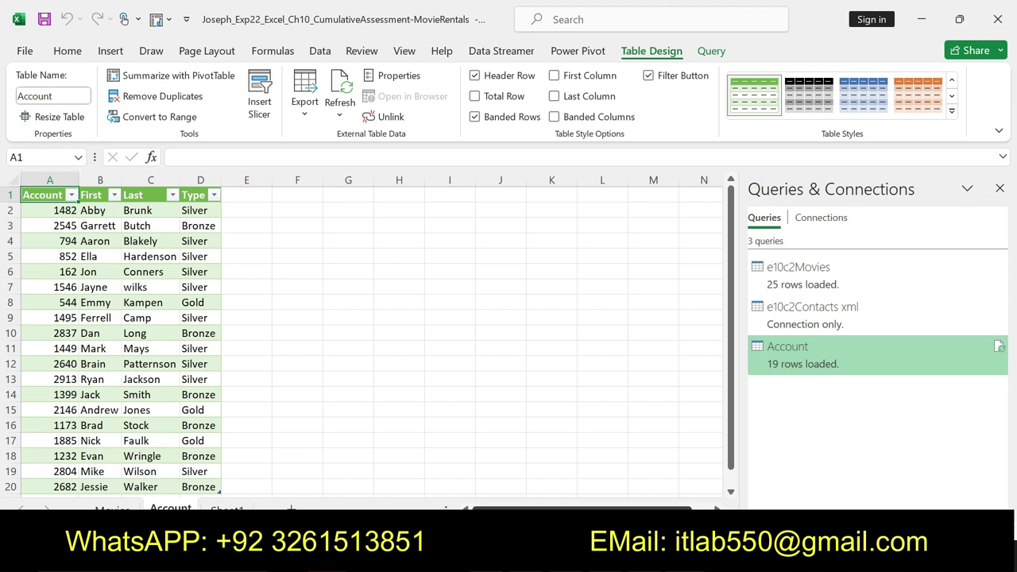
Step: Make the Word step 5 rename instruction bold with yellow highlighting
key(alt+Tab)
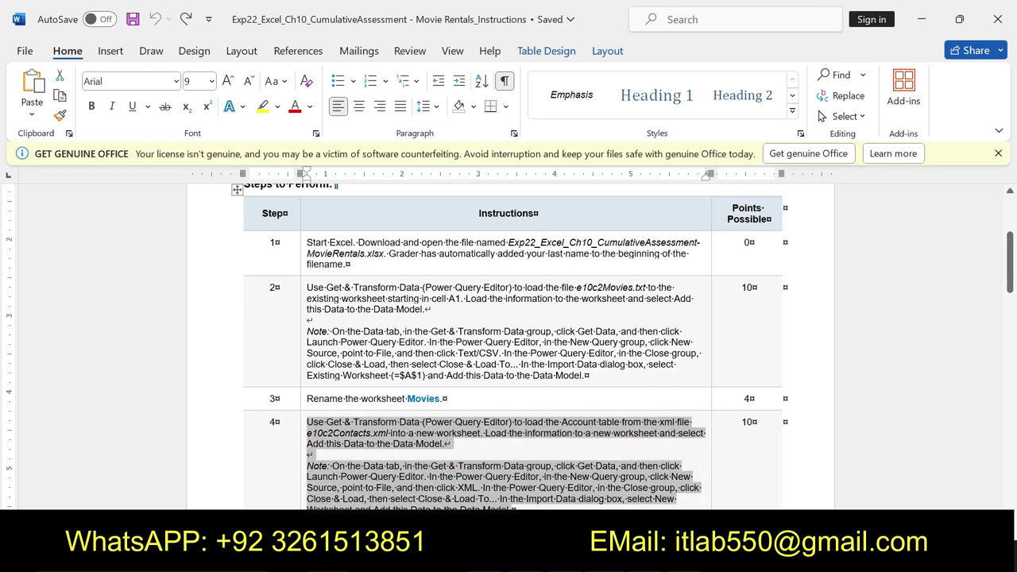
drag(1009, 262, 1009, 288)
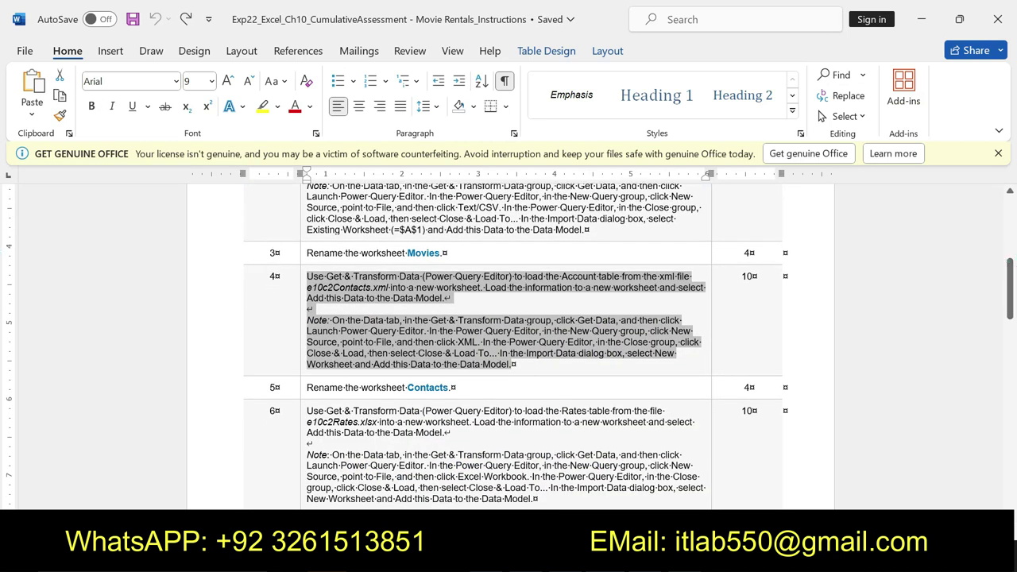
click(308, 387)
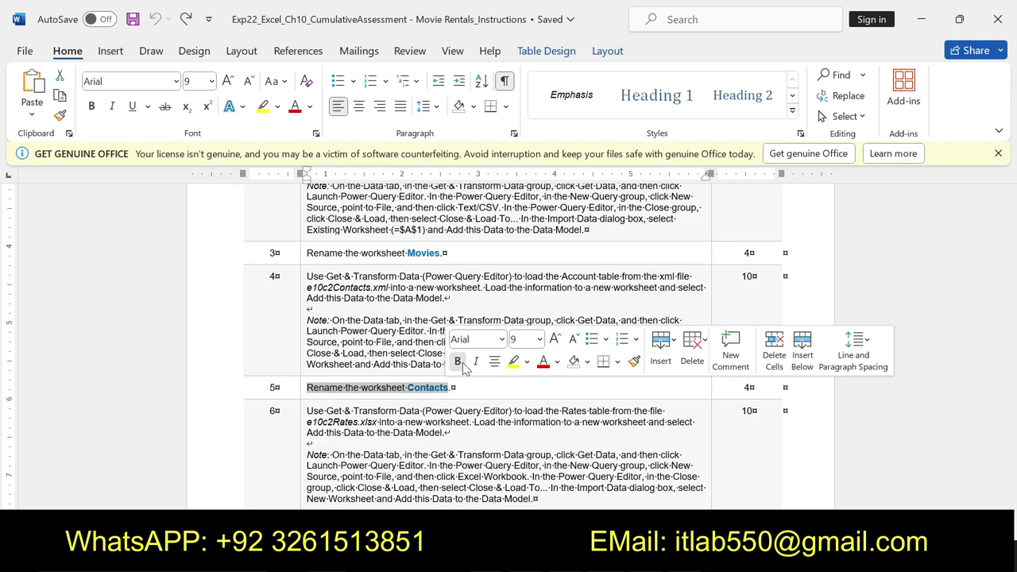
click(457, 362)
click(512, 362)
Step: Select the word Contacts in step 5
click(454, 387)
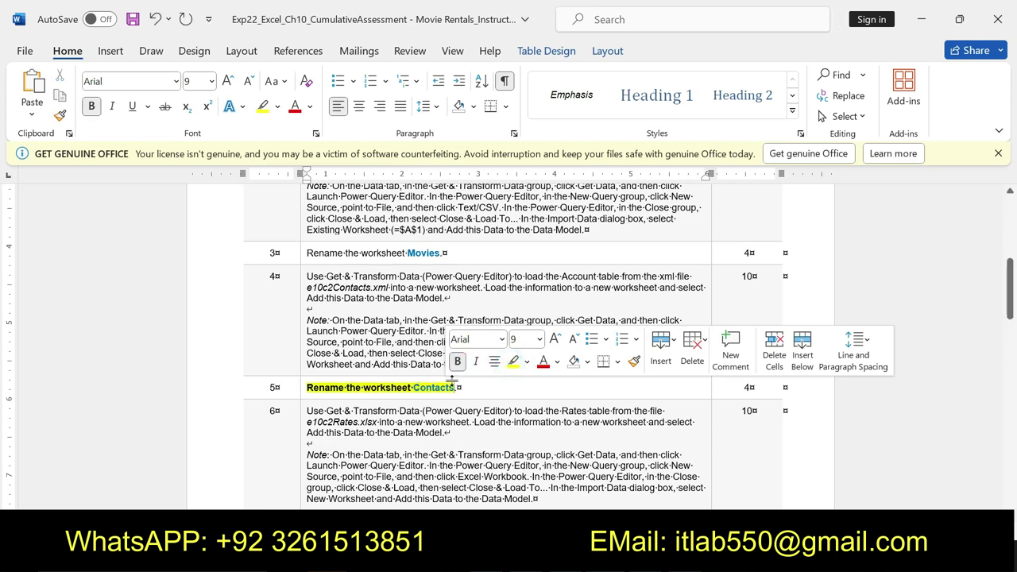
double_click(453, 387)
click(410, 389)
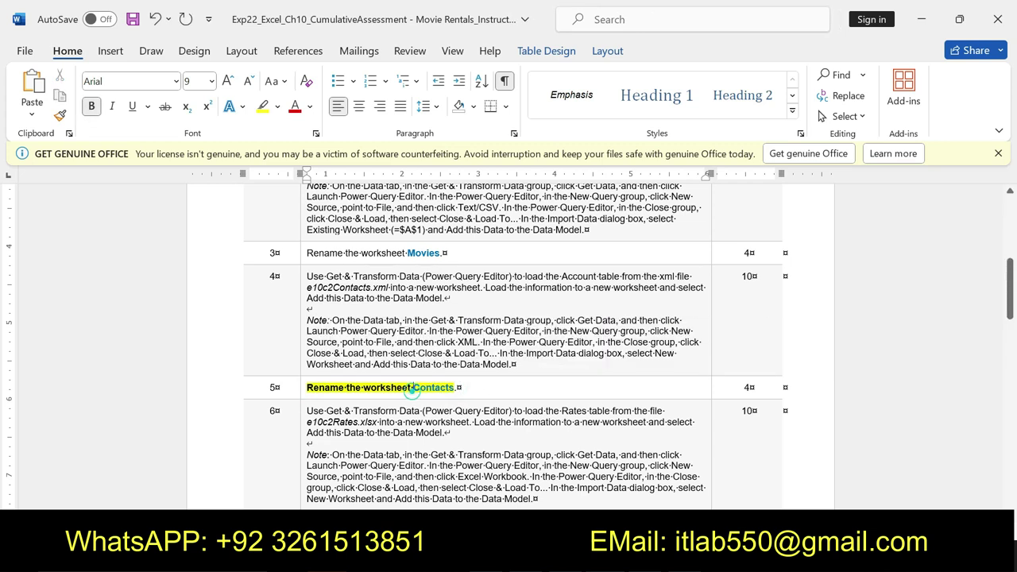
drag(413, 388, 455, 389)
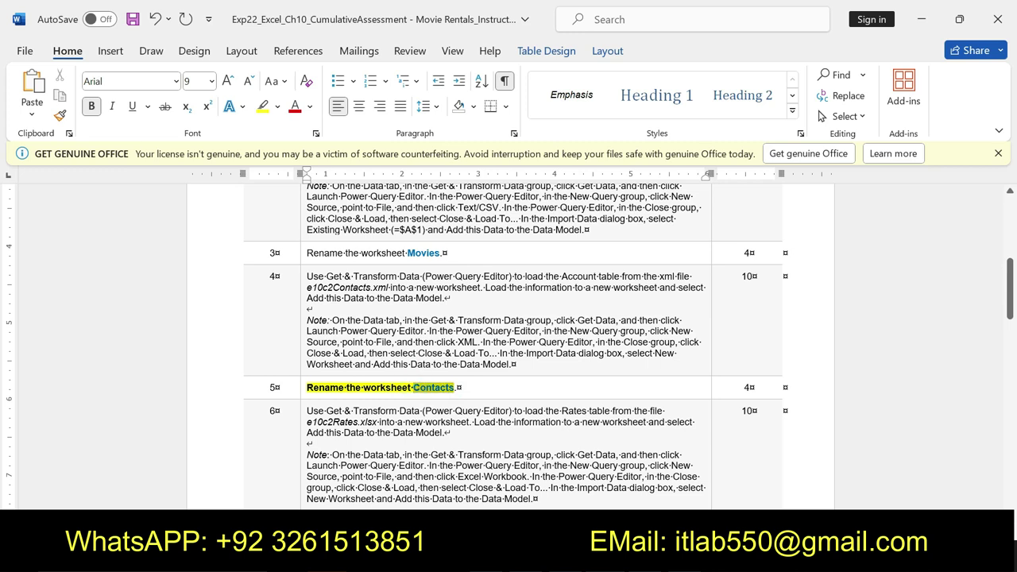
Step: Rename the Account sheet tab to Contacts, then return to Word
key(alt+Tab)
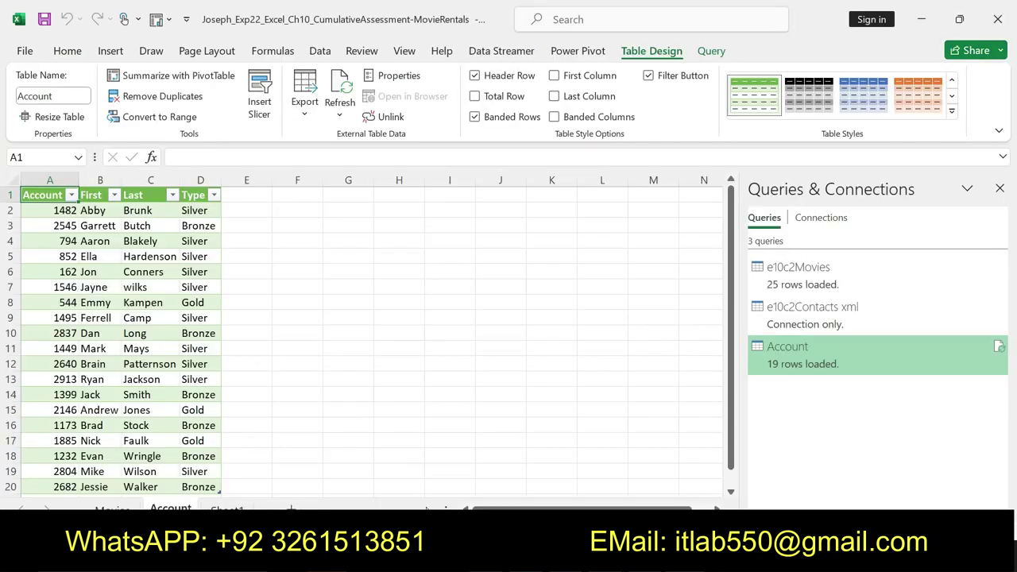
right_click(171, 509)
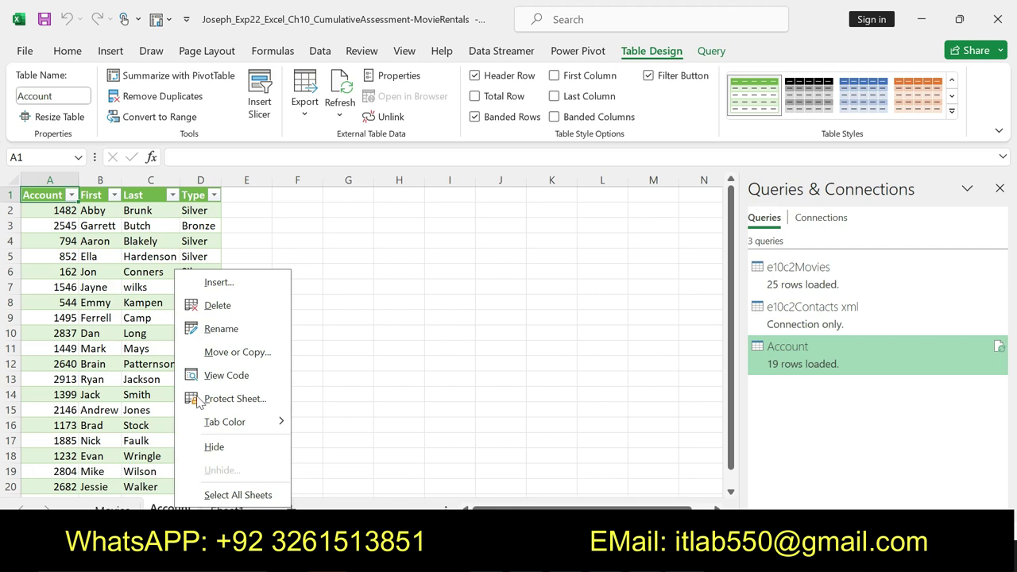
click(211, 330)
text(Contacts)
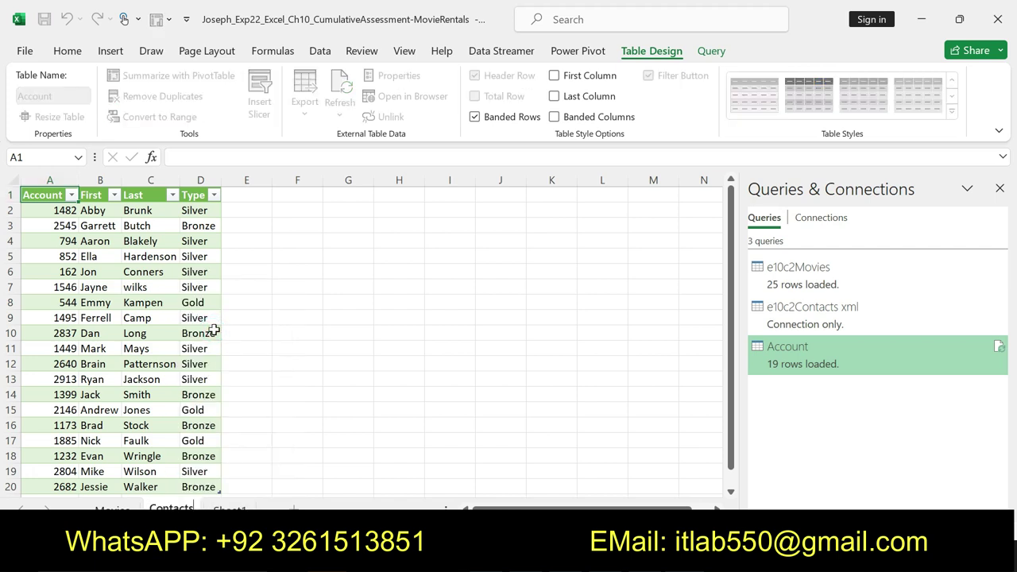
key(Return)
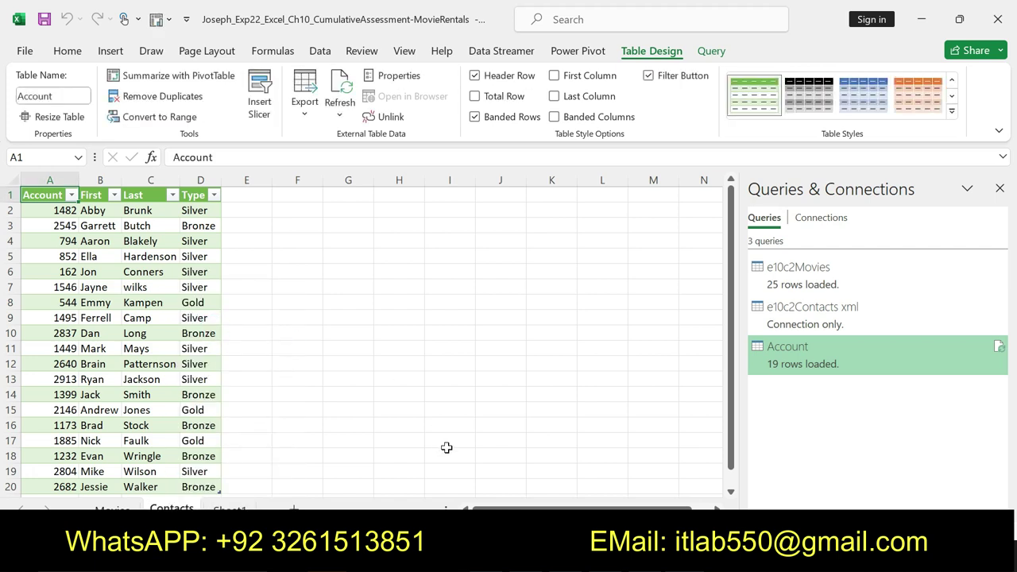
key(alt+Tab)
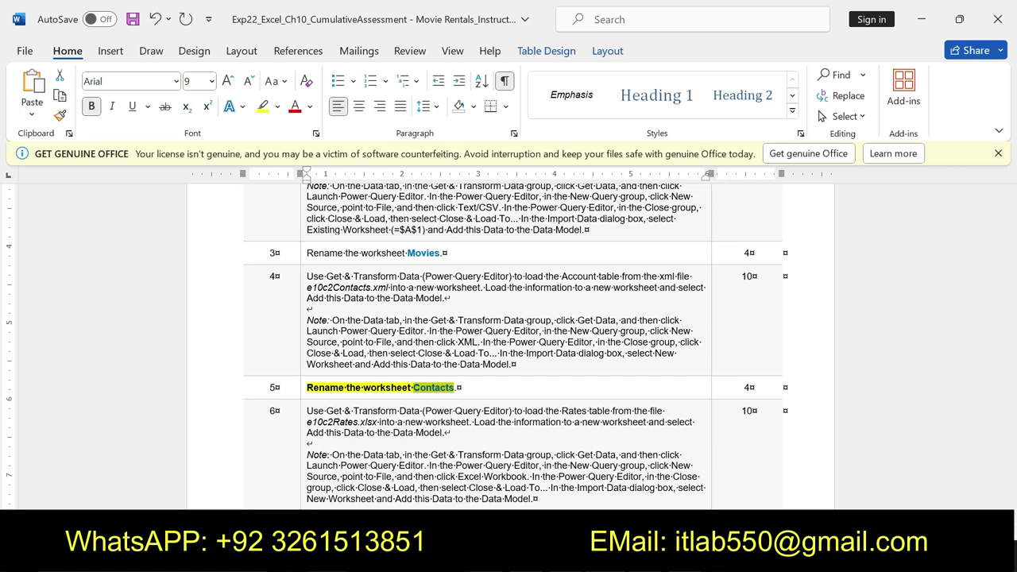
Step: Undo step 5's bold formatting, briefly check Excel, and return to Word
click(303, 390)
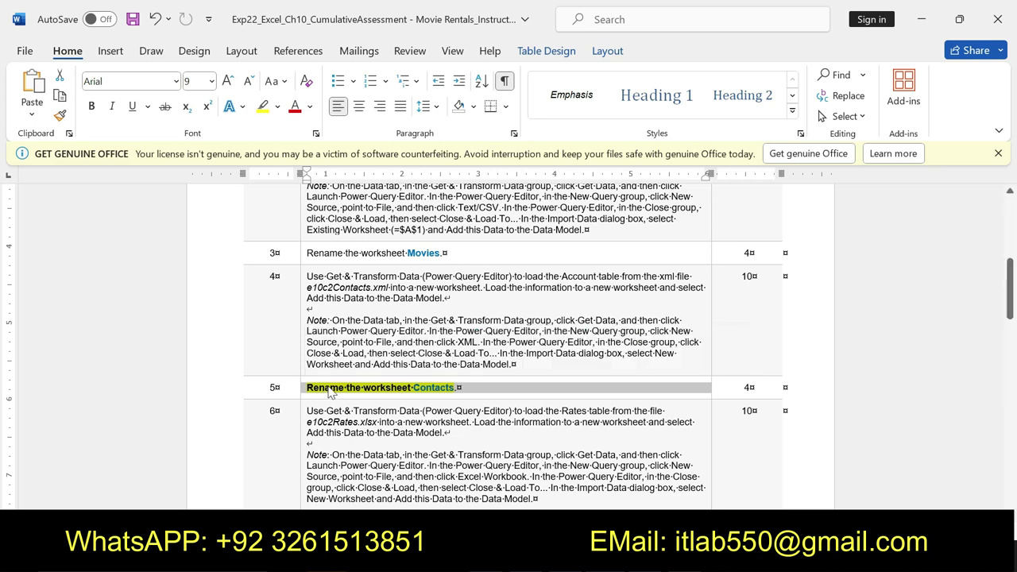
click(332, 391)
key(ctrl+z)
key(ctrl+z)
key(ctrl+z)
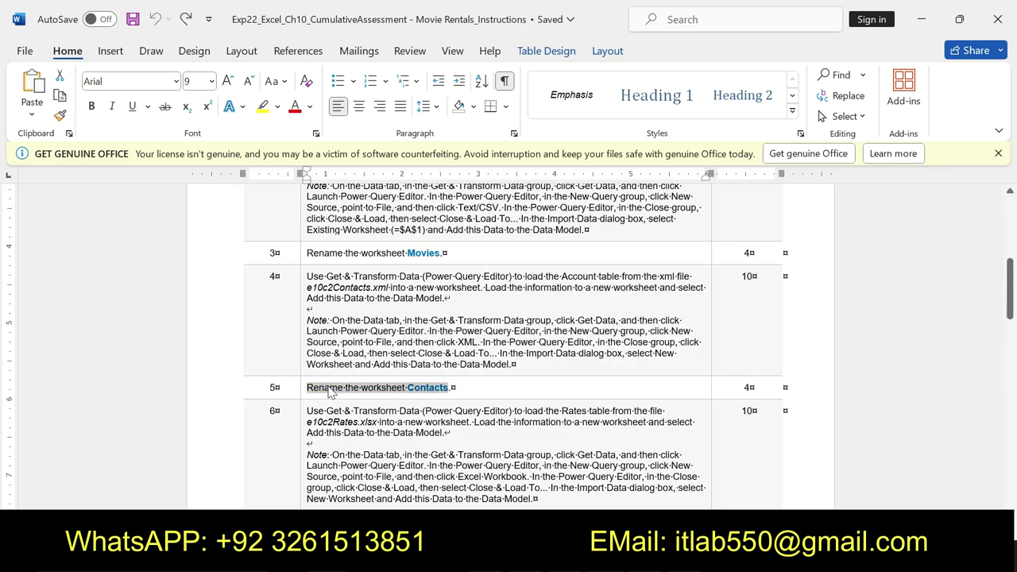
key(alt+Tab)
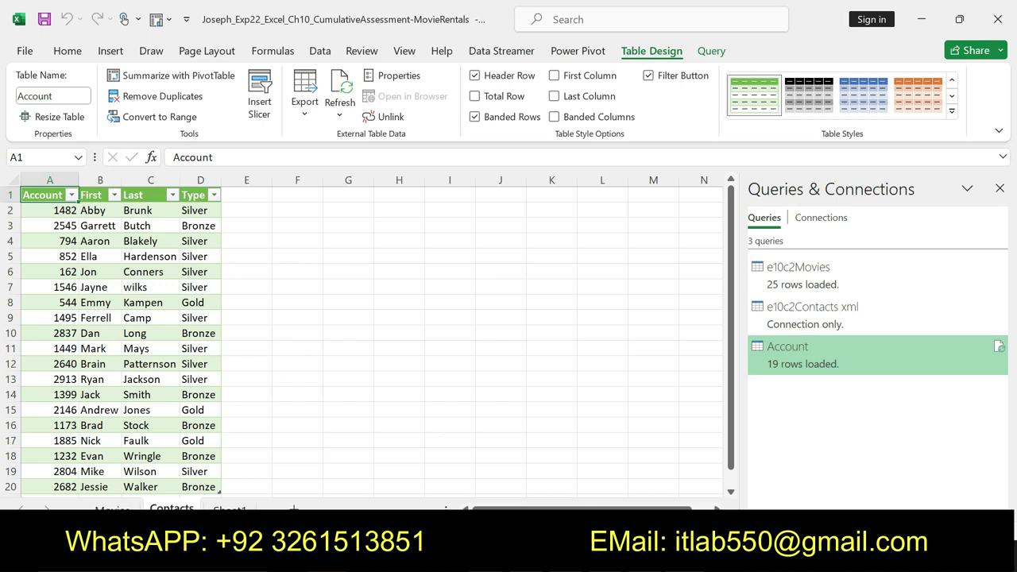
key(alt+Tab)
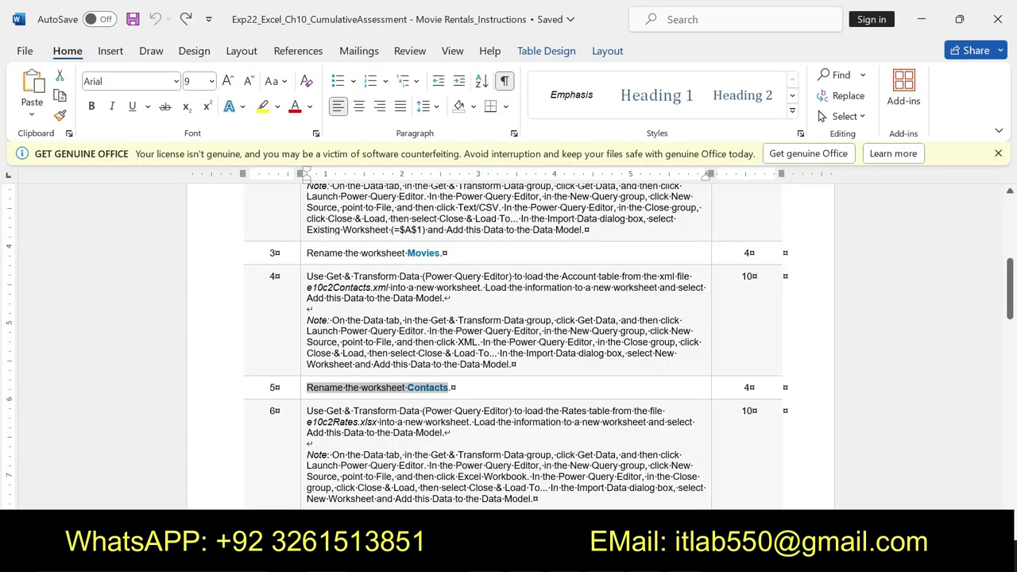
Step: Make the step 6 instruction text bold and yellow-highlighted
scroll(508, 342, down, 3)
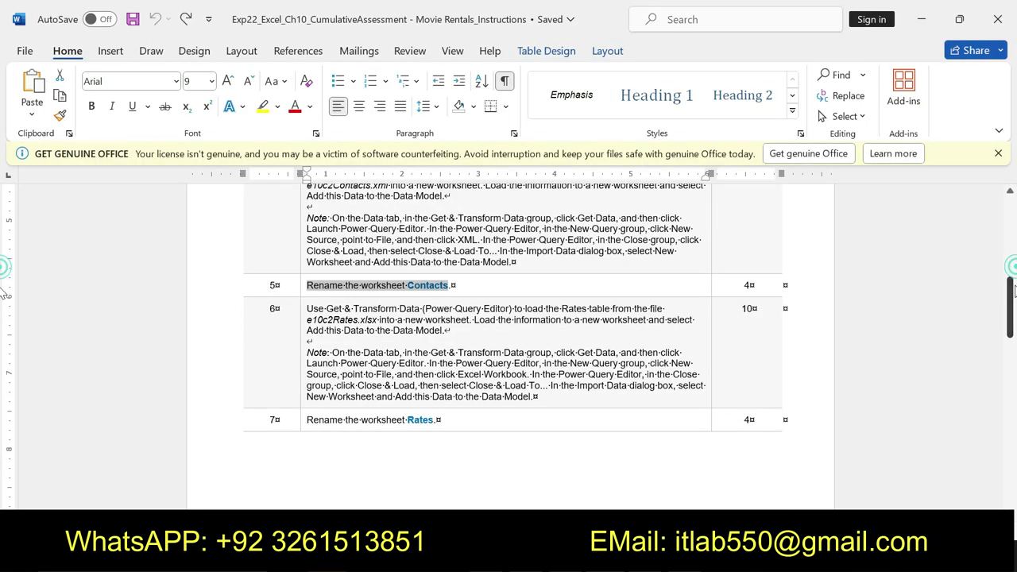
mouse_move(307, 309)
mouse_down()
mouse_move(391, 308)
mouse_move(528, 352)
mouse_move(539, 396)
mouse_up()
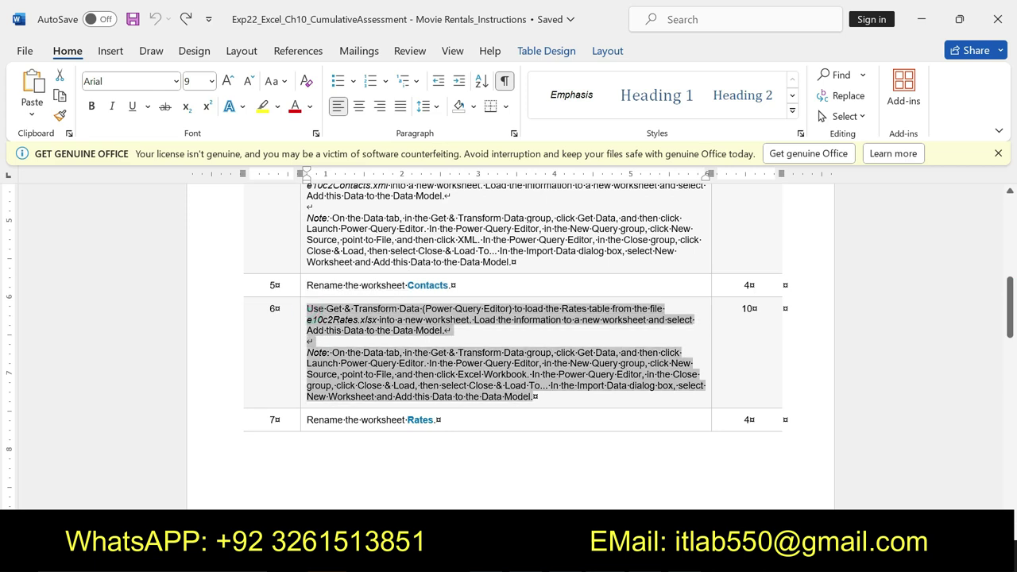
click(564, 373)
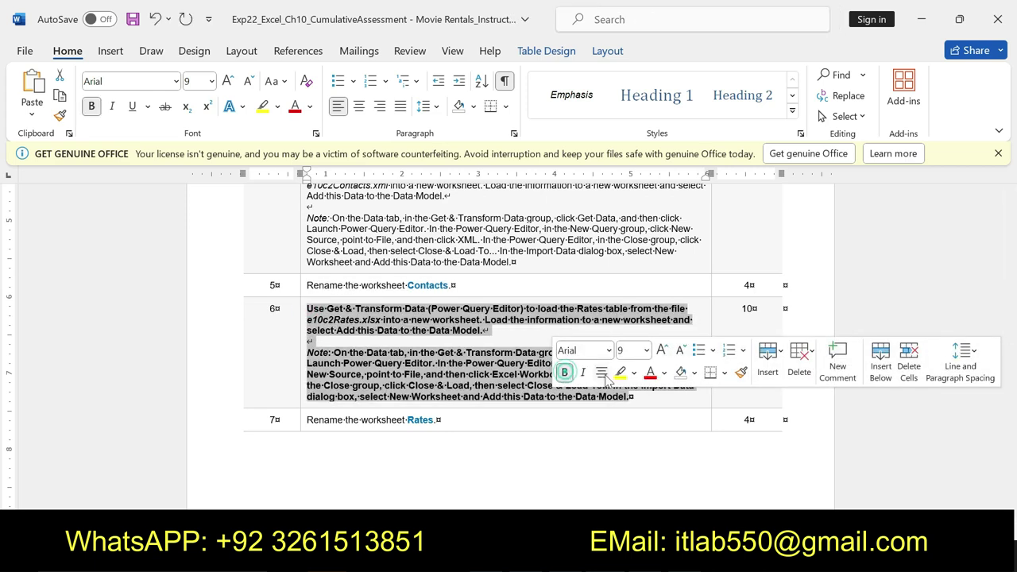
click(619, 373)
Step: Select the step 6 note about loading the Rates table from e10c2Rates.xlsx
mouse_move(307, 352)
mouse_down()
mouse_move(613, 352)
mouse_move(697, 374)
mouse_move(696, 385)
mouse_move(633, 396)
mouse_up()
click(485, 369)
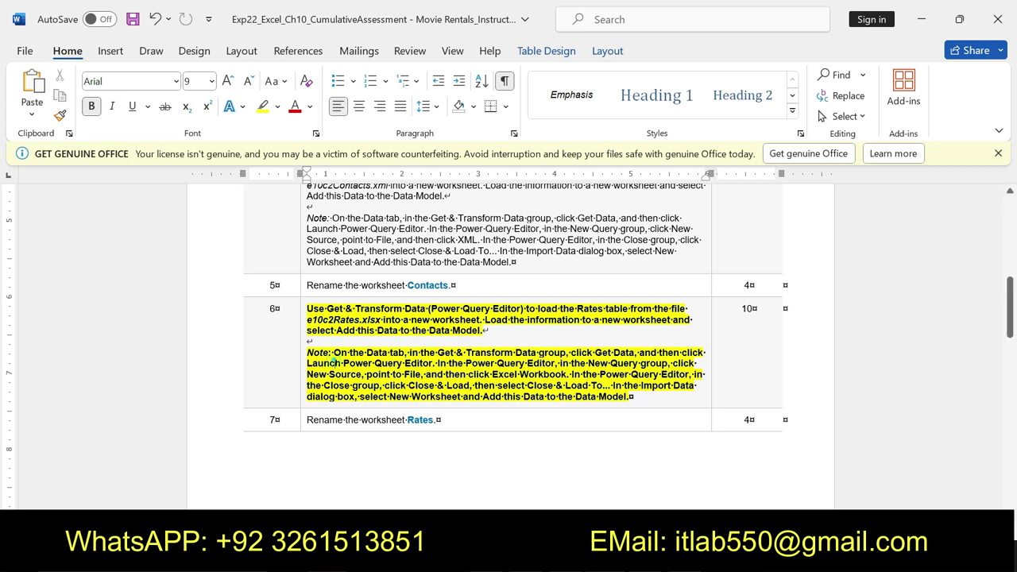
drag(309, 352, 638, 406)
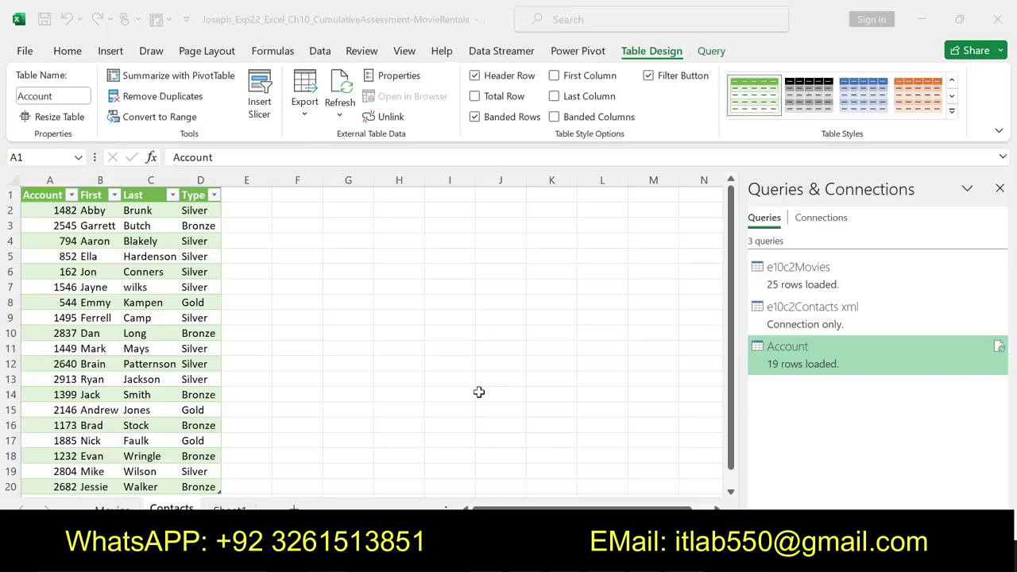
Step: On the empty Sheet1, start a Get Data From Excel Workbook import
click(112, 509)
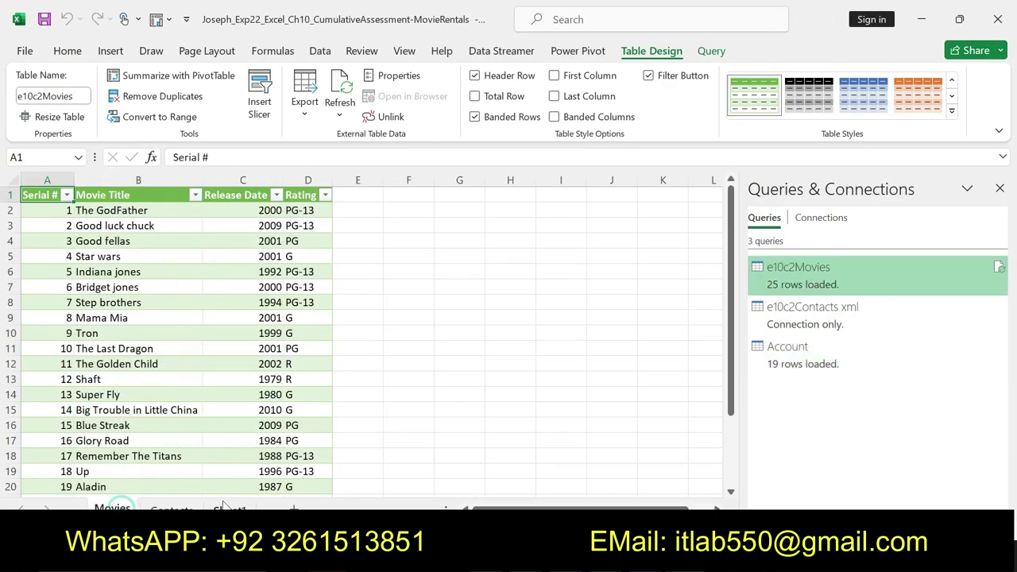
click(230, 509)
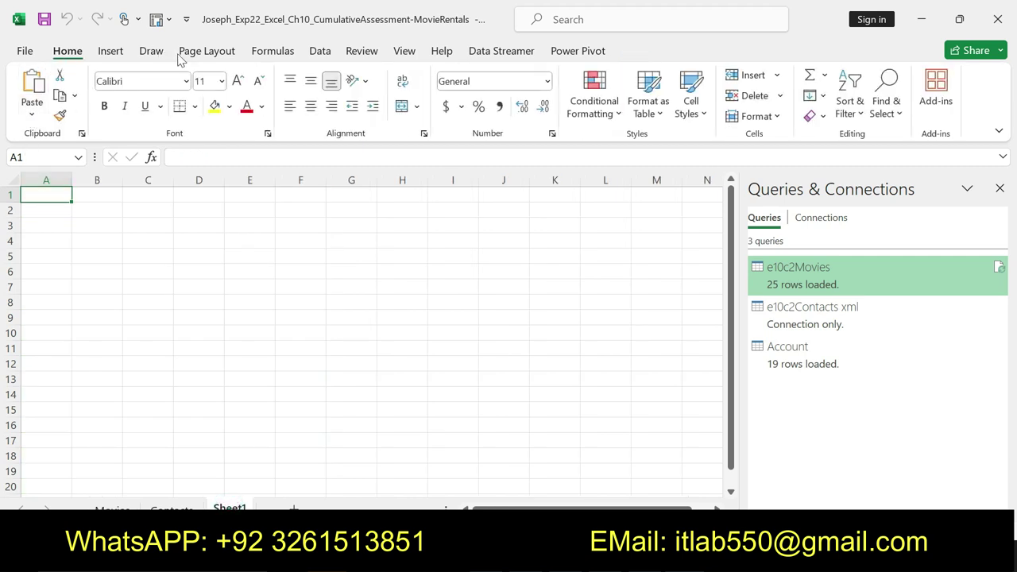
click(319, 52)
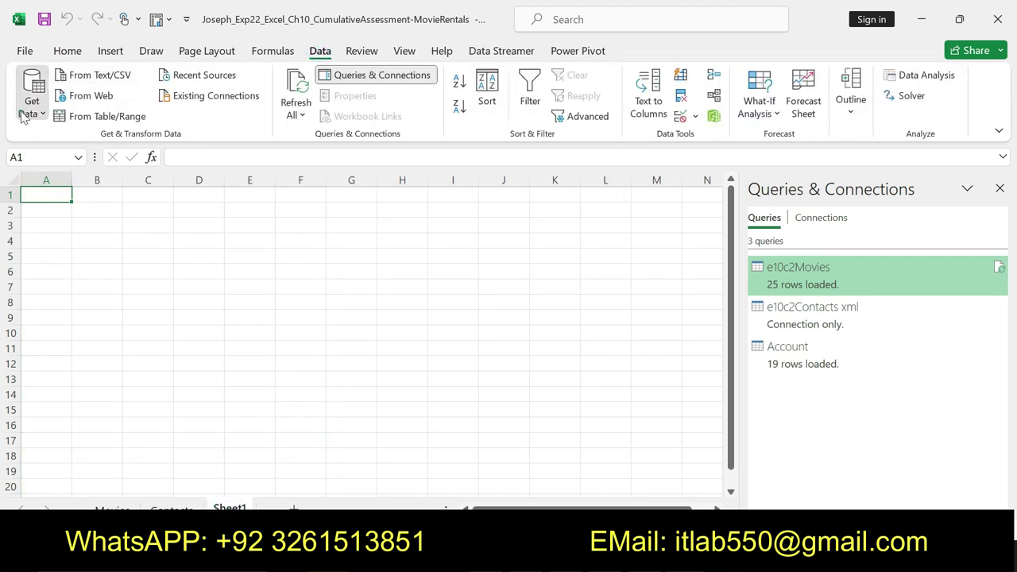
click(32, 103)
mouse_move(79, 188)
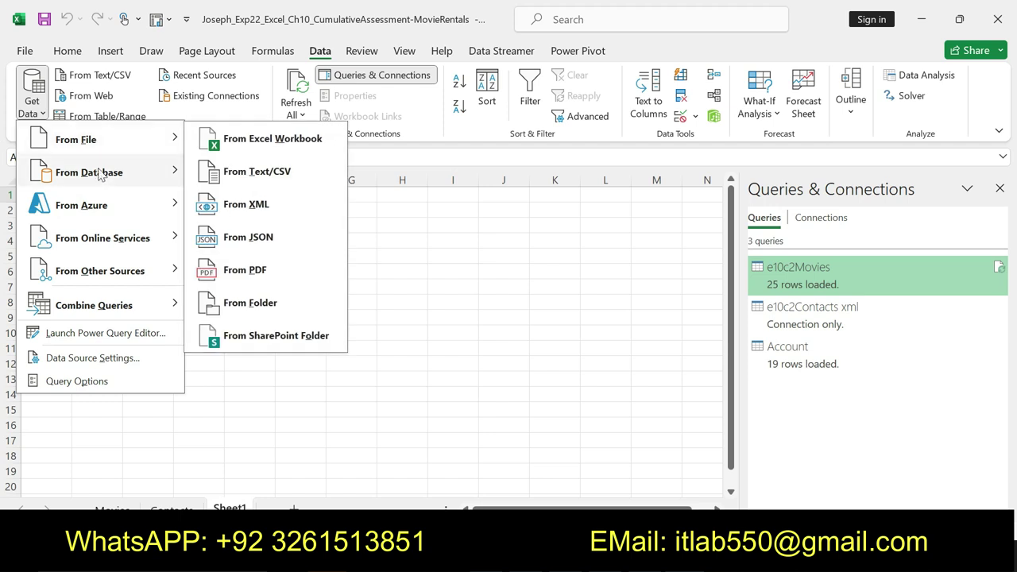
mouse_move(100, 143)
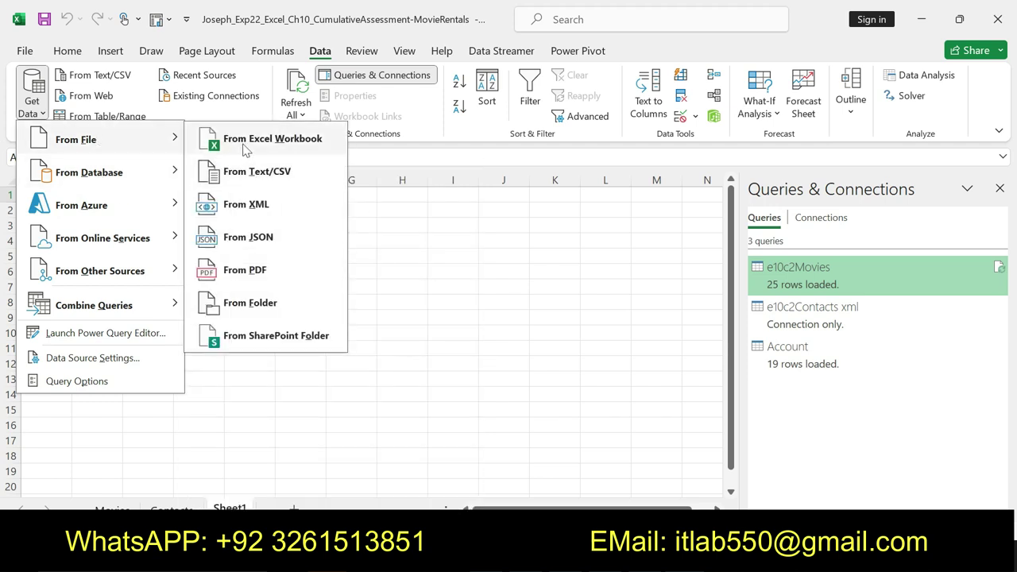
click(243, 140)
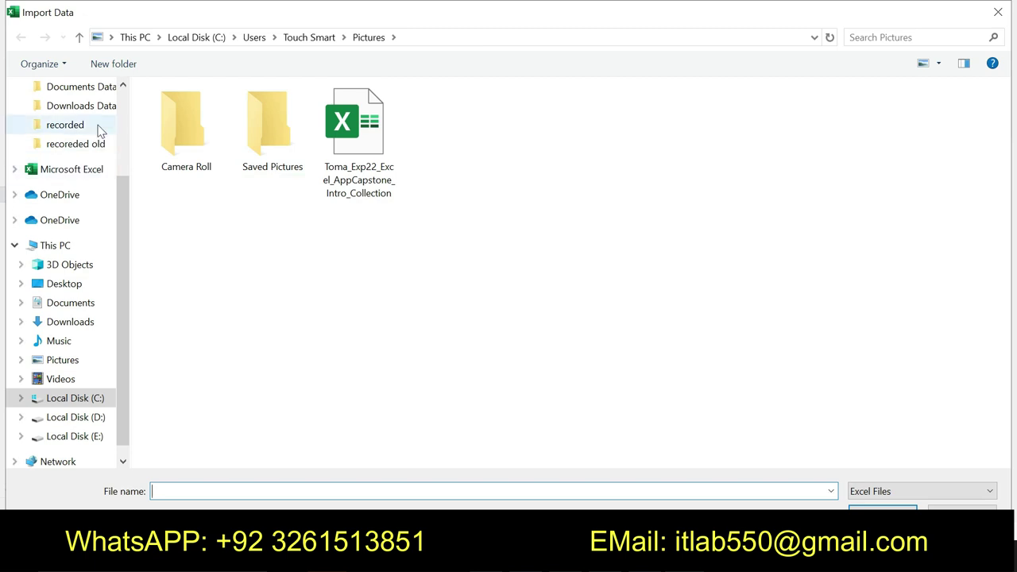
Step: Browse to Documents Data, pick the a03_h2_Loans workbook, then return to the step 6 note
click(87, 89)
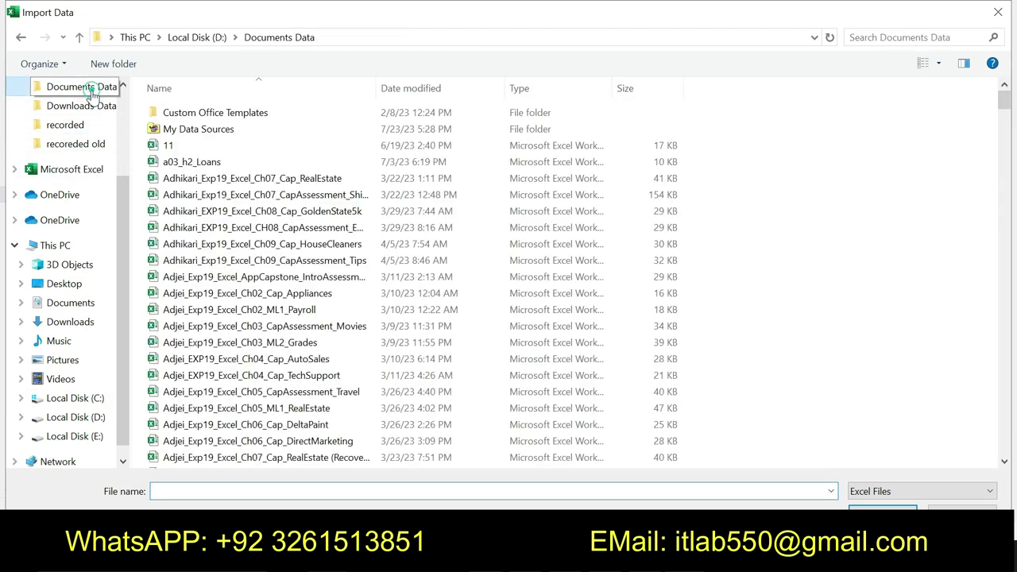
click(205, 161)
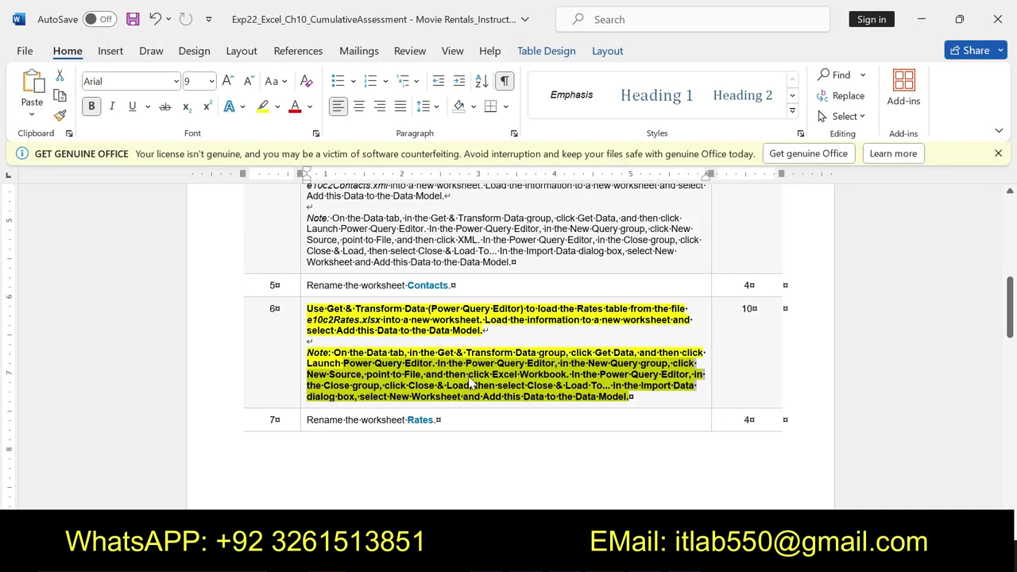
click(443, 361)
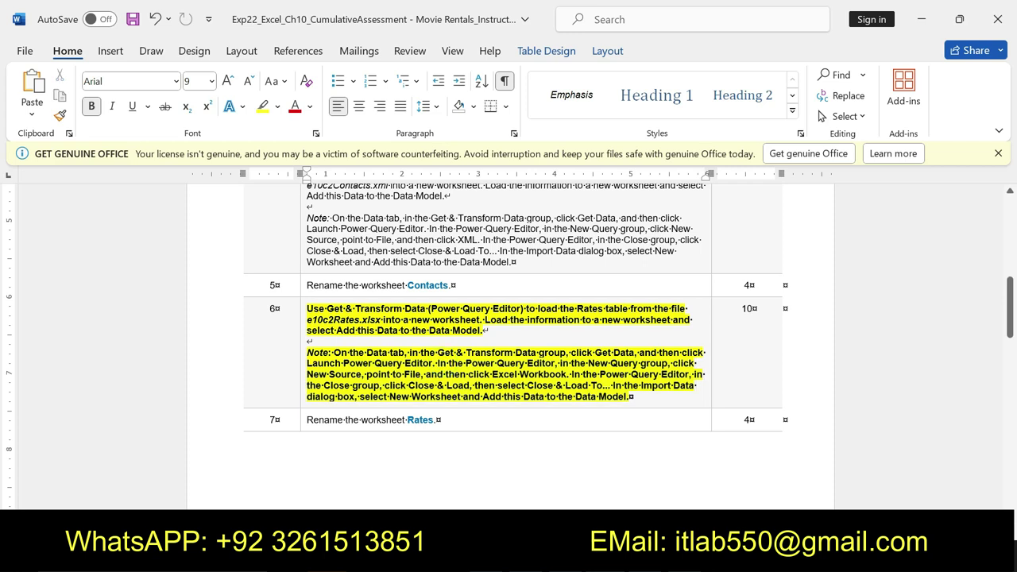
Step: Close the a03_h2_Loans Navigator preview and start a new import From Excel Workbook
key(alt+Tab)
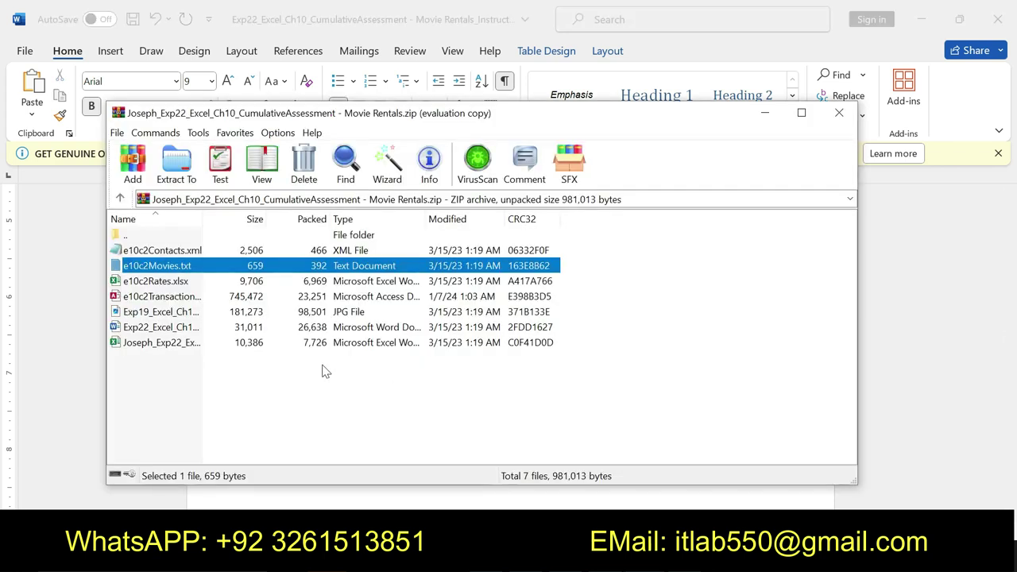
click(572, 556)
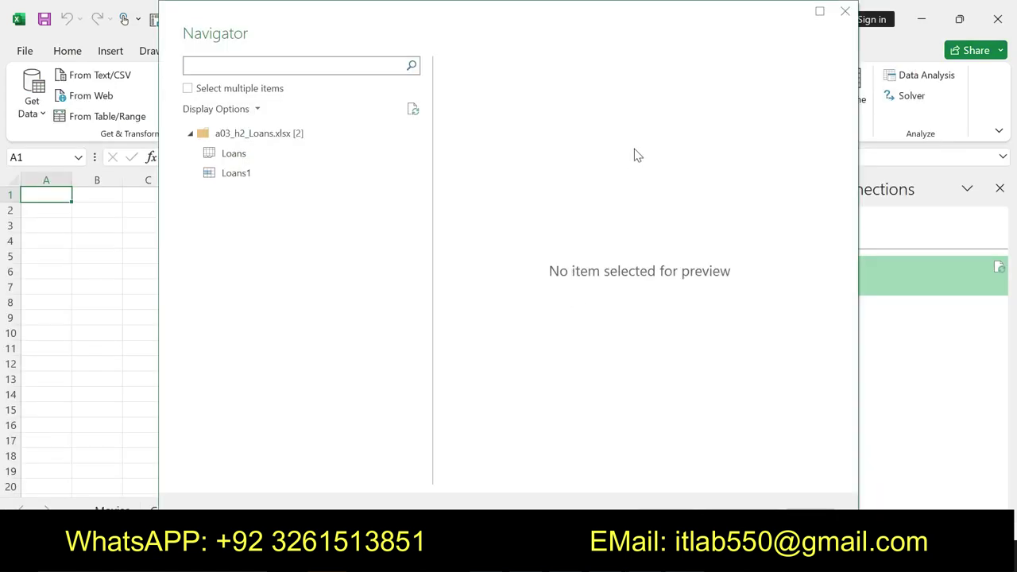
click(845, 11)
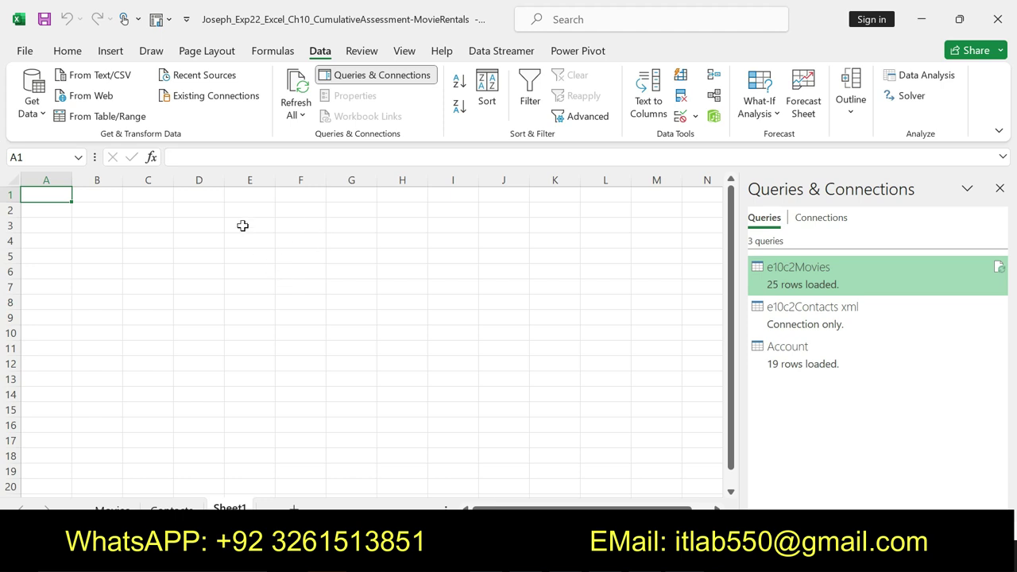
click(35, 107)
mouse_move(79, 136)
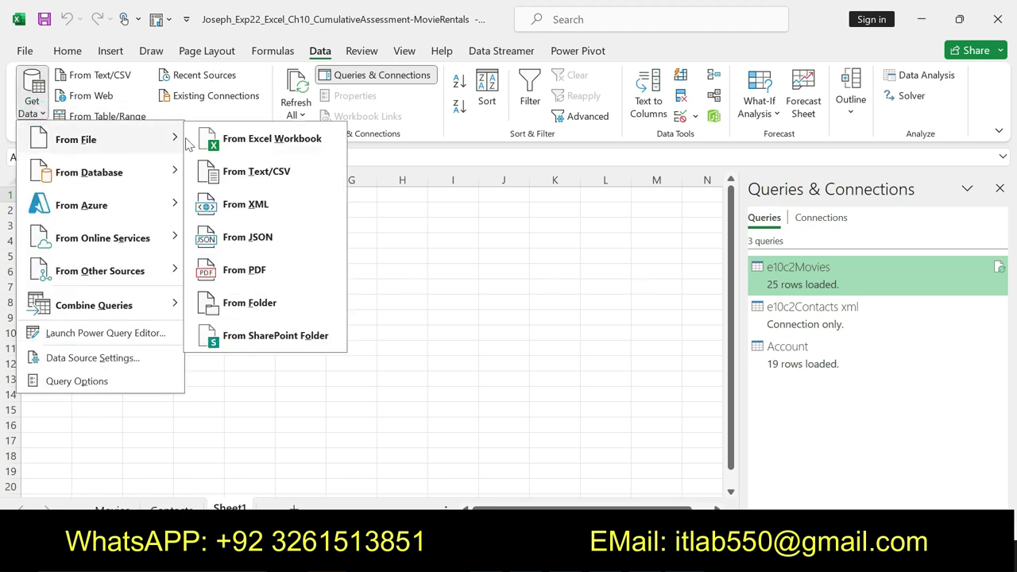
click(237, 138)
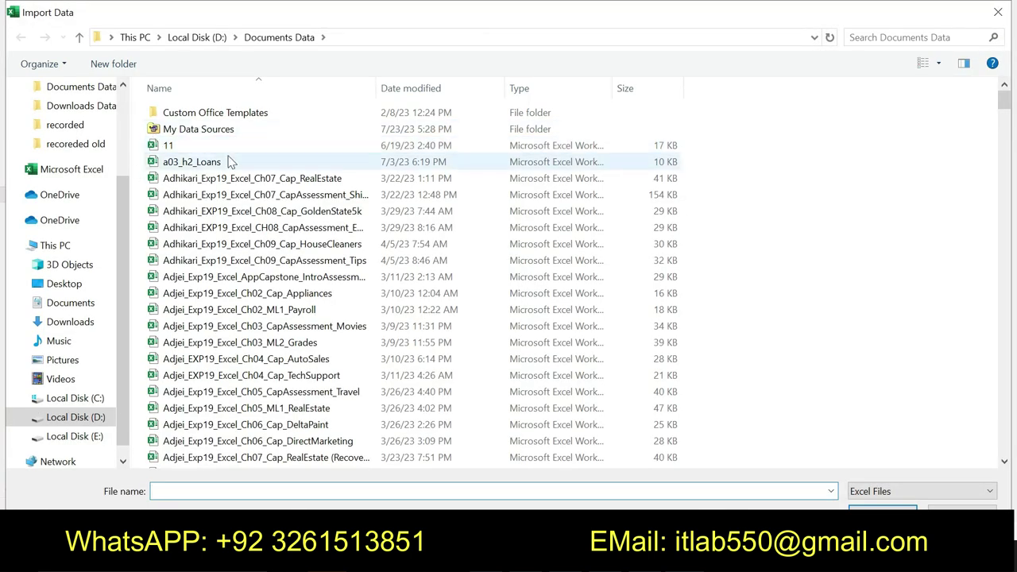
Step: Search for RATES, then browse the Quick access folders and Local Disk (C:)
click(886, 37)
text(RATES)
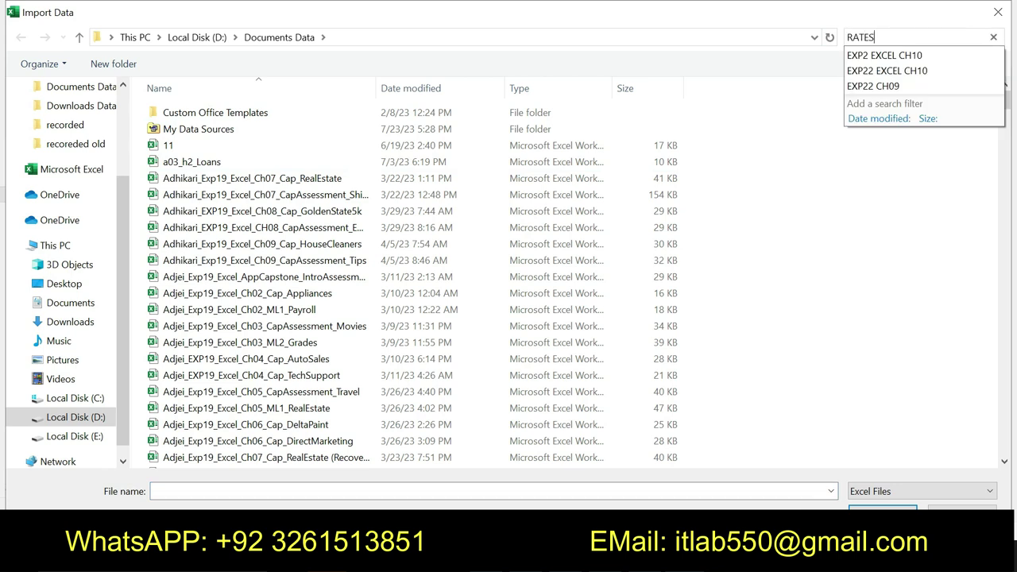
key(Return)
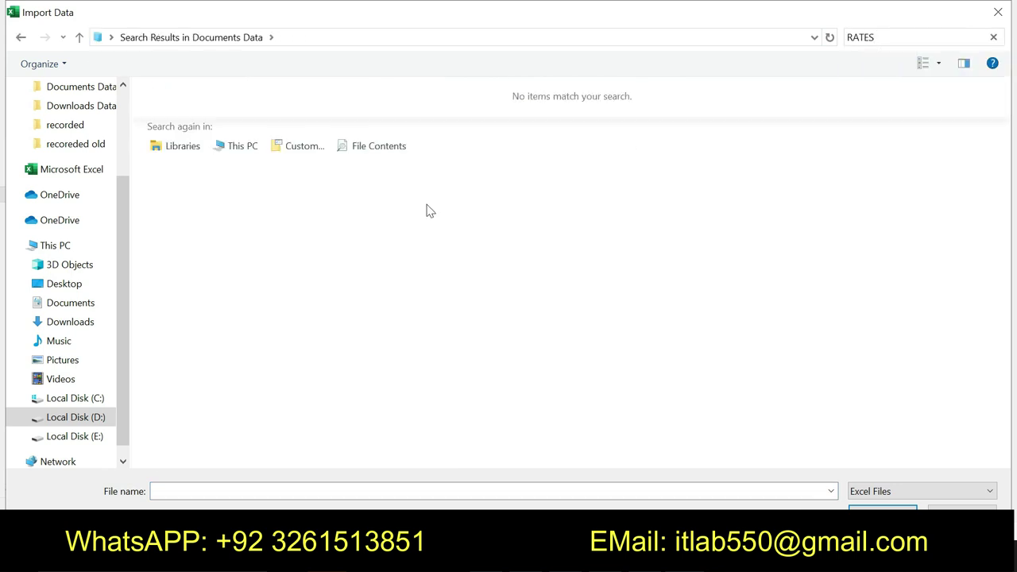
click(123, 142)
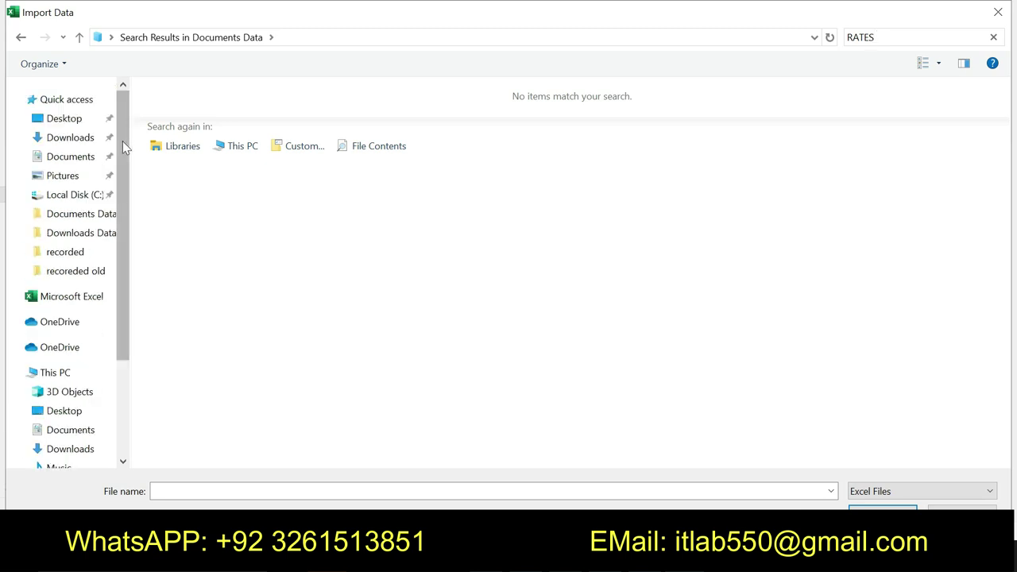
click(84, 140)
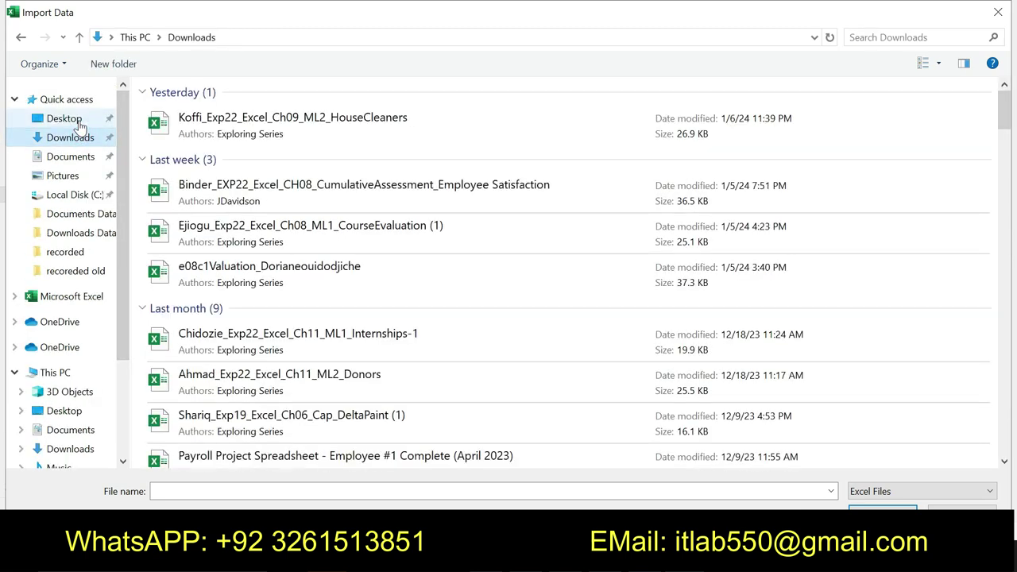
click(80, 124)
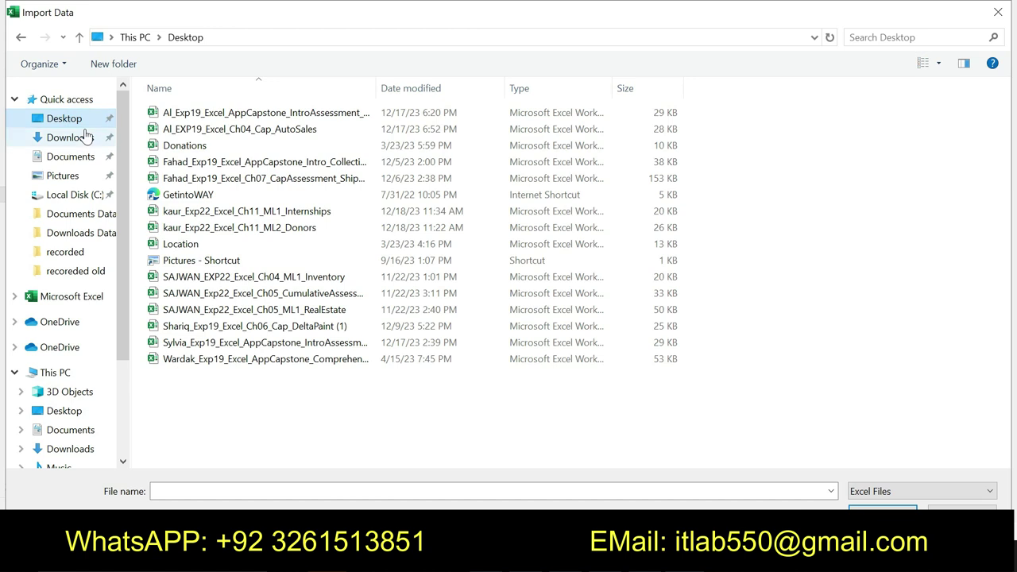
click(85, 137)
click(81, 156)
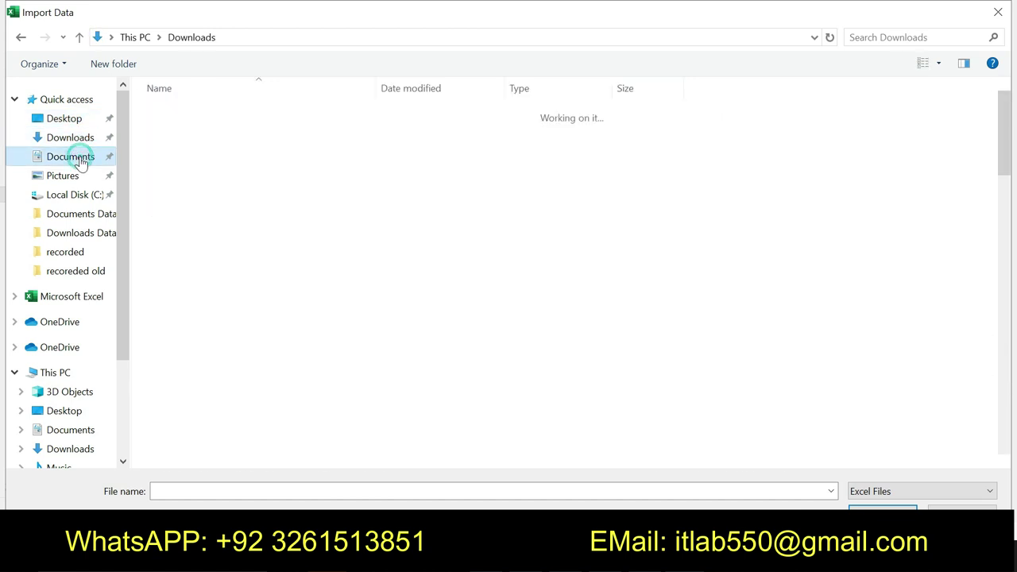
click(81, 176)
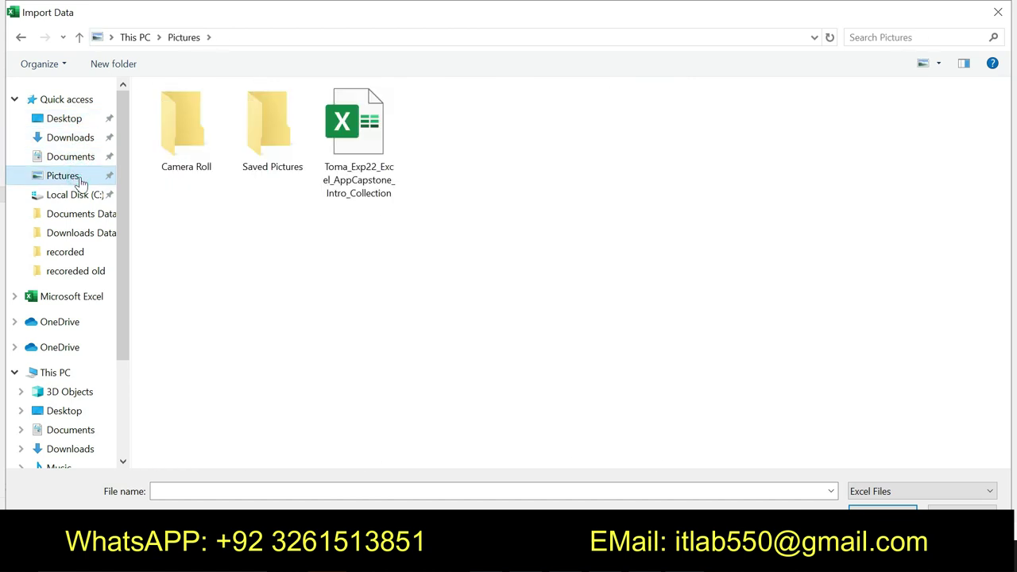
click(77, 199)
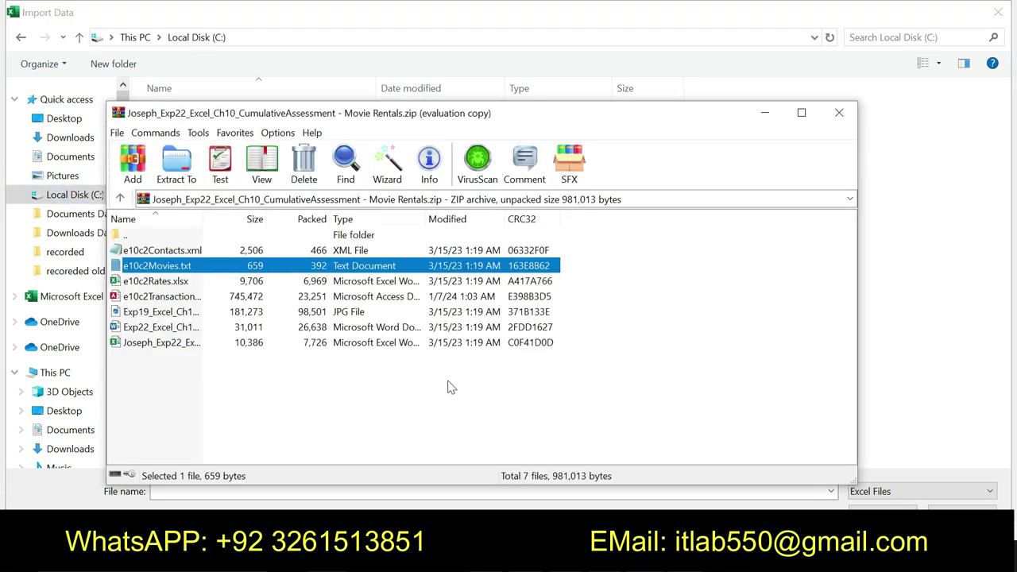
Step: Open e10c2Rates.xlsx from the Movie Rentals archive and dismiss Excel's dialog-open warning
click(150, 285)
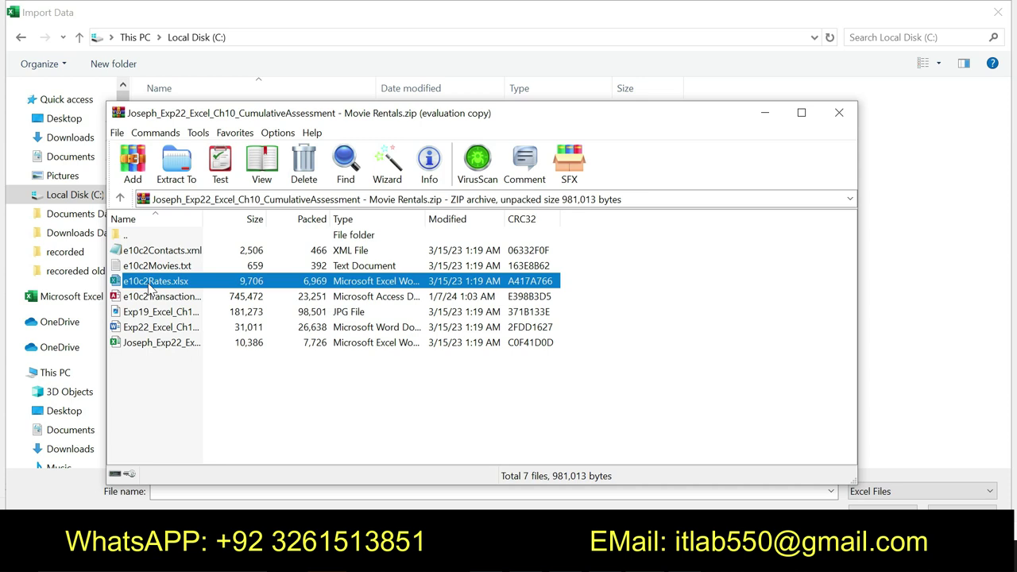
double_click(150, 284)
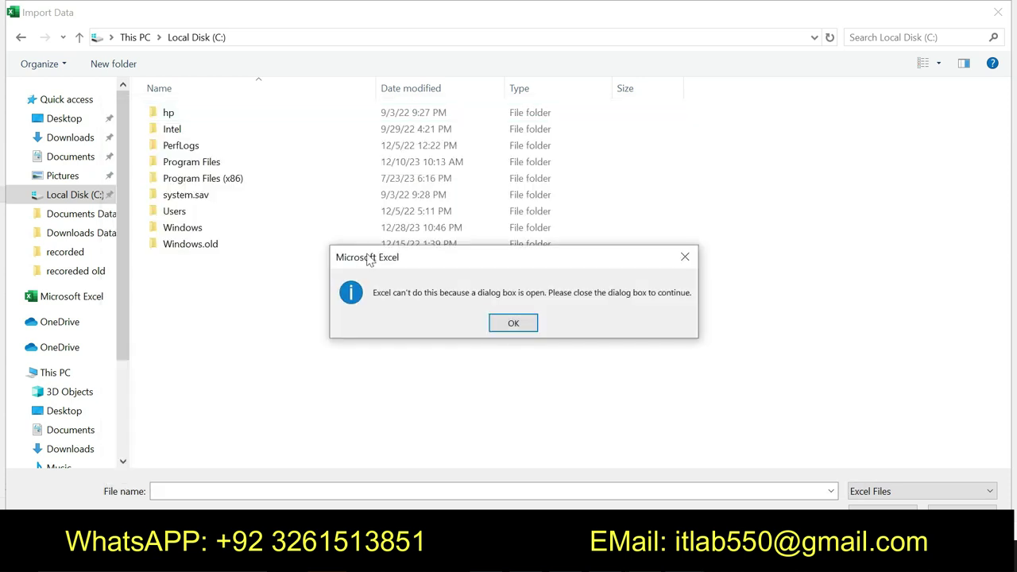
click(687, 262)
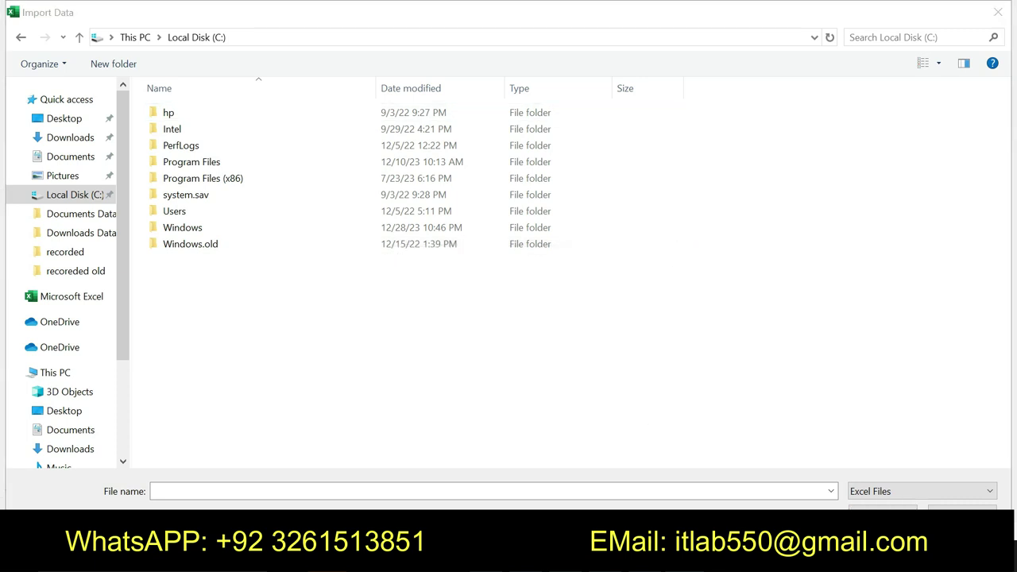
Step: Close the import dialog and start a Save As copy of the e10c2Rates workbook
click(998, 12)
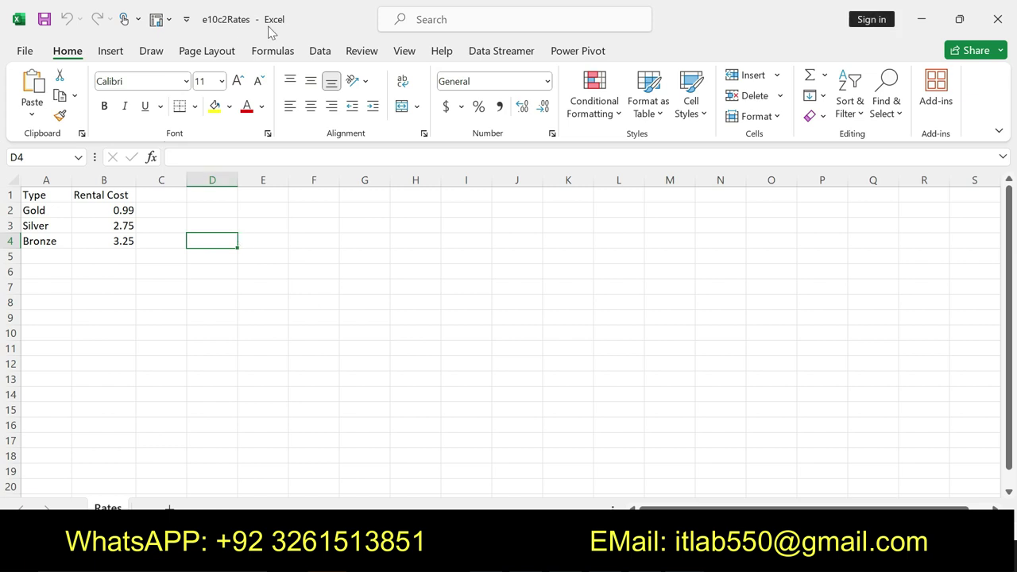
click(26, 53)
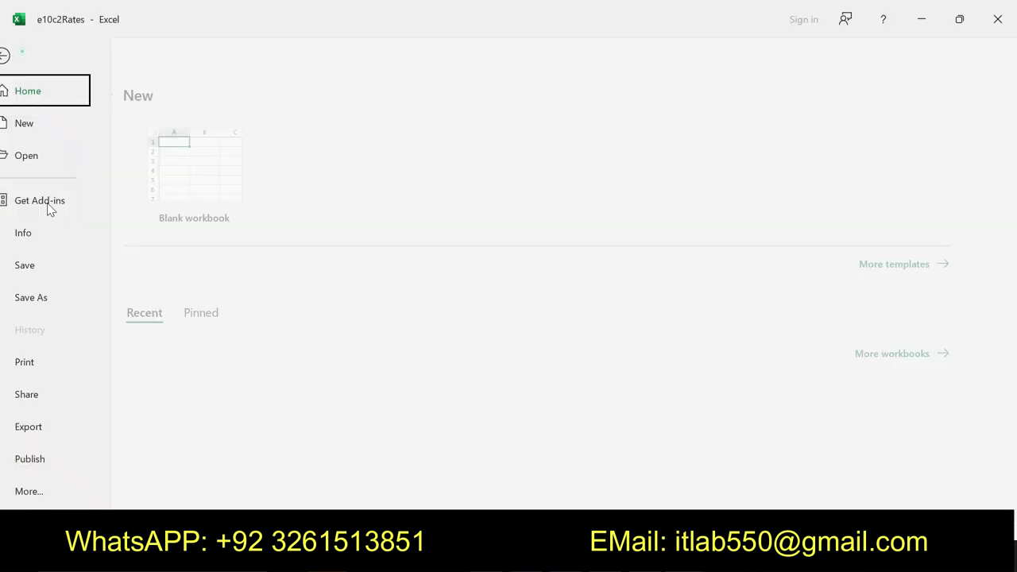
click(51, 297)
click(189, 287)
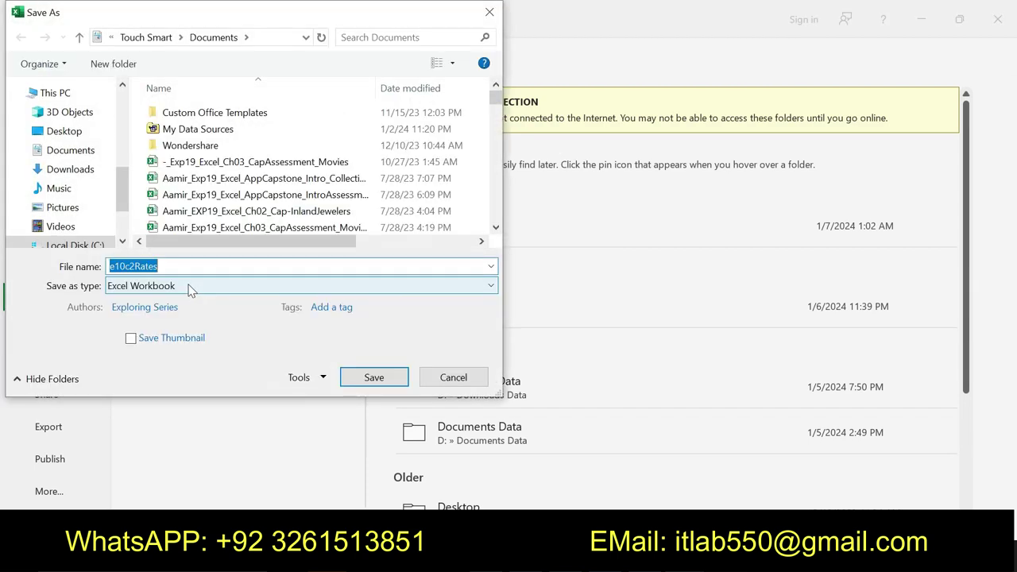
scroll(118, 133, up, 3)
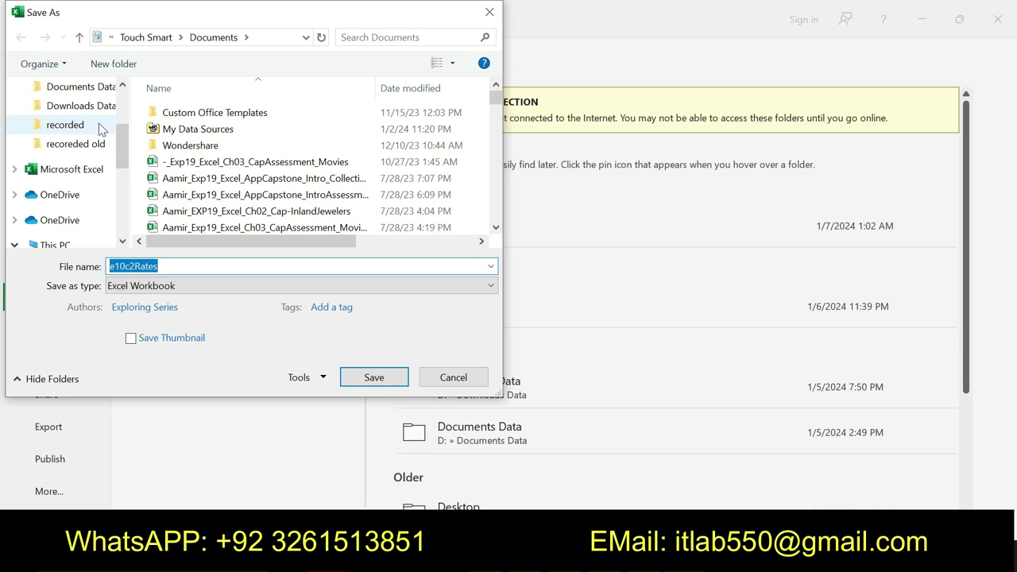
scroll(104, 135, up, 3)
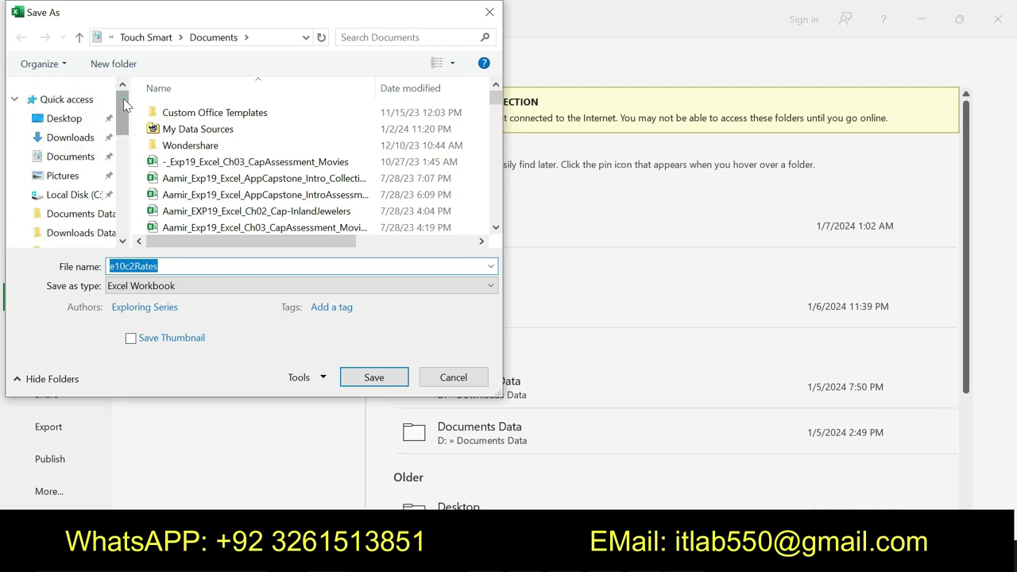
Step: Decline replacing the Documents copy and save e10c2Rates to the Desktop instead
click(81, 159)
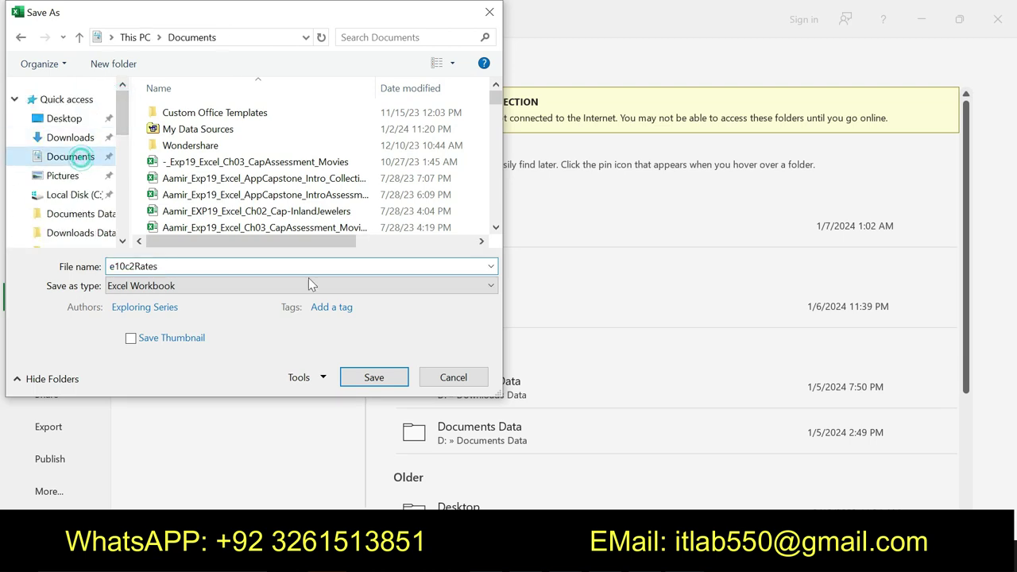
click(376, 379)
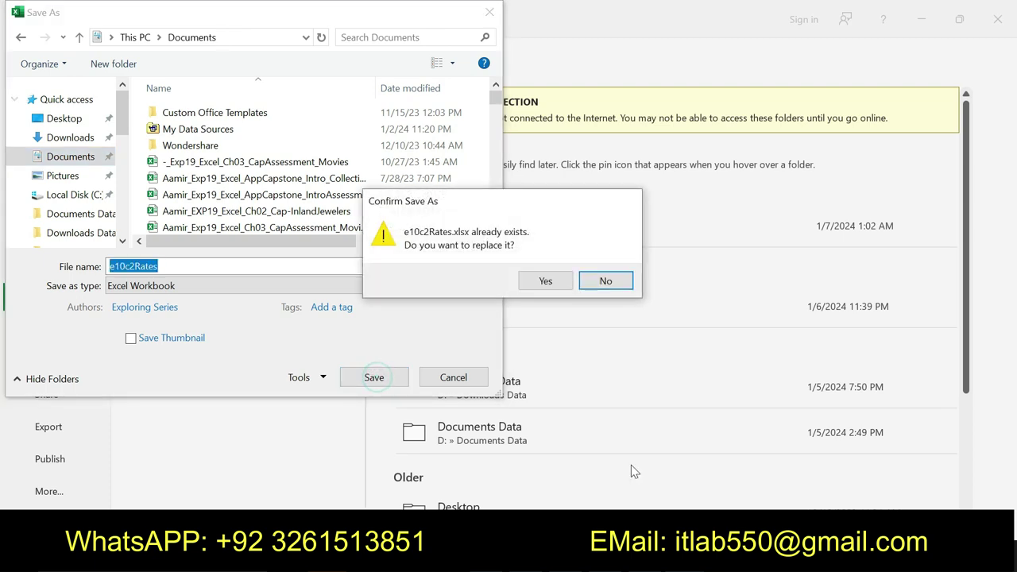
click(596, 282)
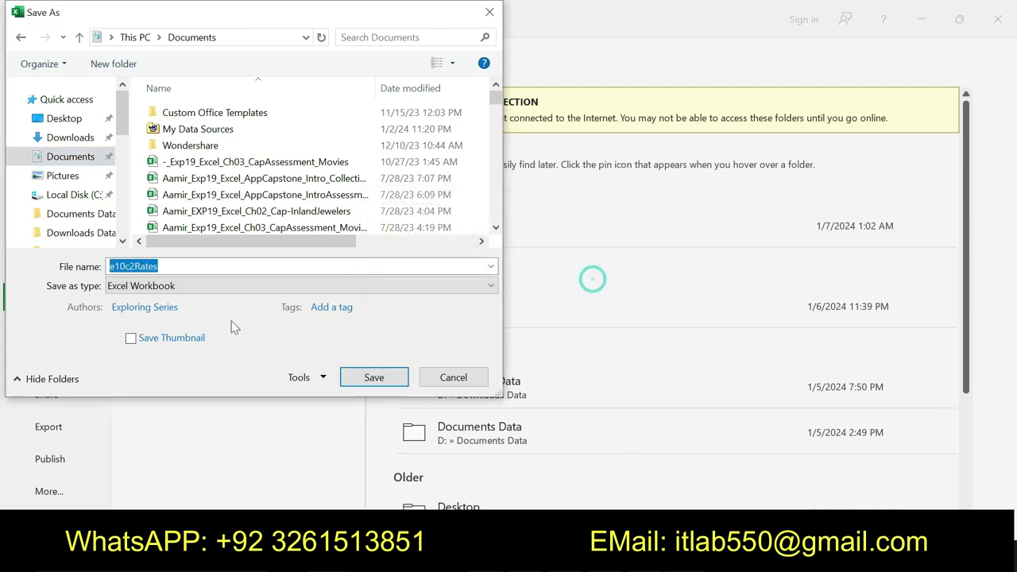
click(76, 118)
click(370, 377)
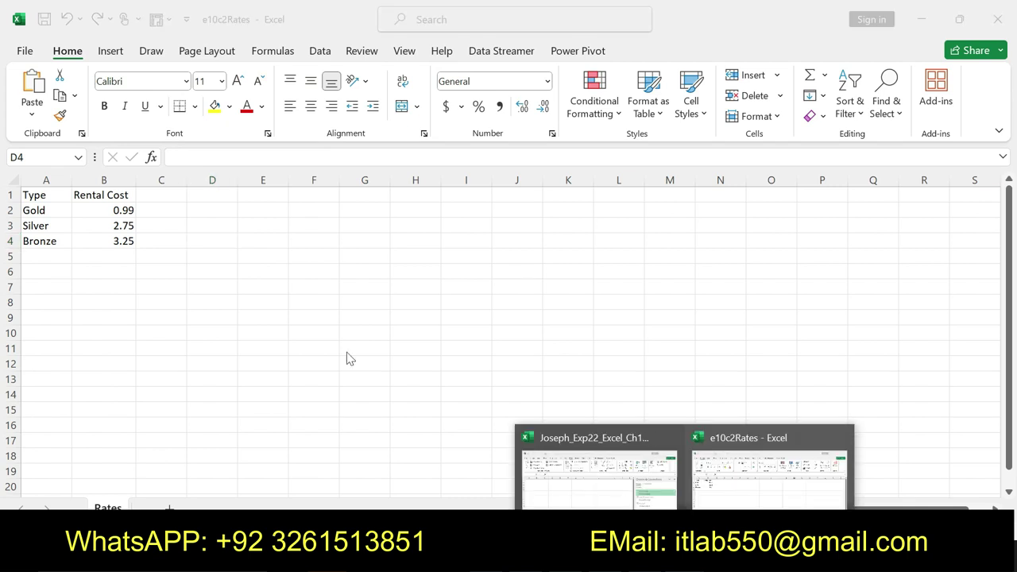
Step: Import e10c2Rates.xlsx from the Desktop and load its Rates table into the movie rentals workbook
click(609, 483)
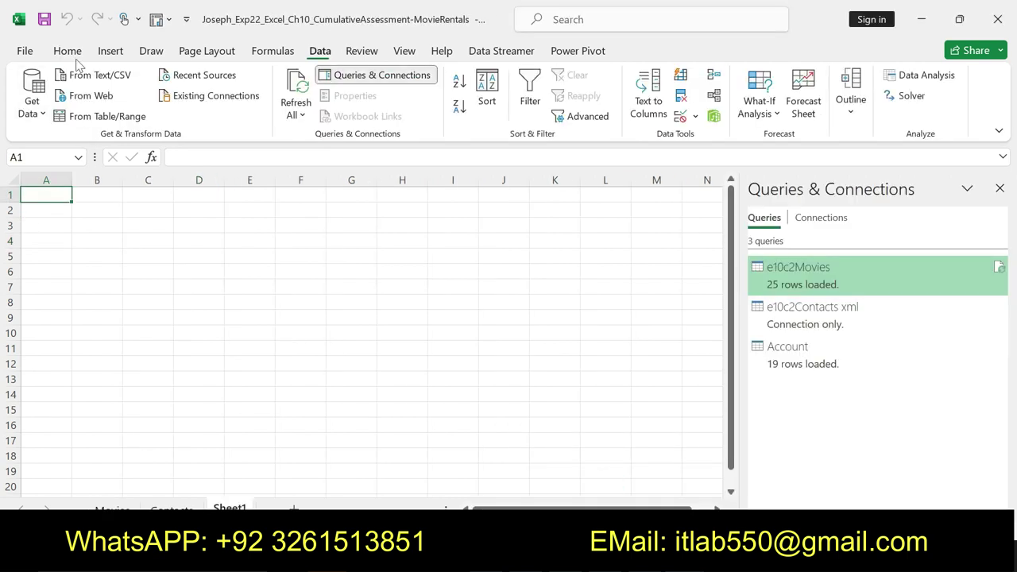
click(32, 102)
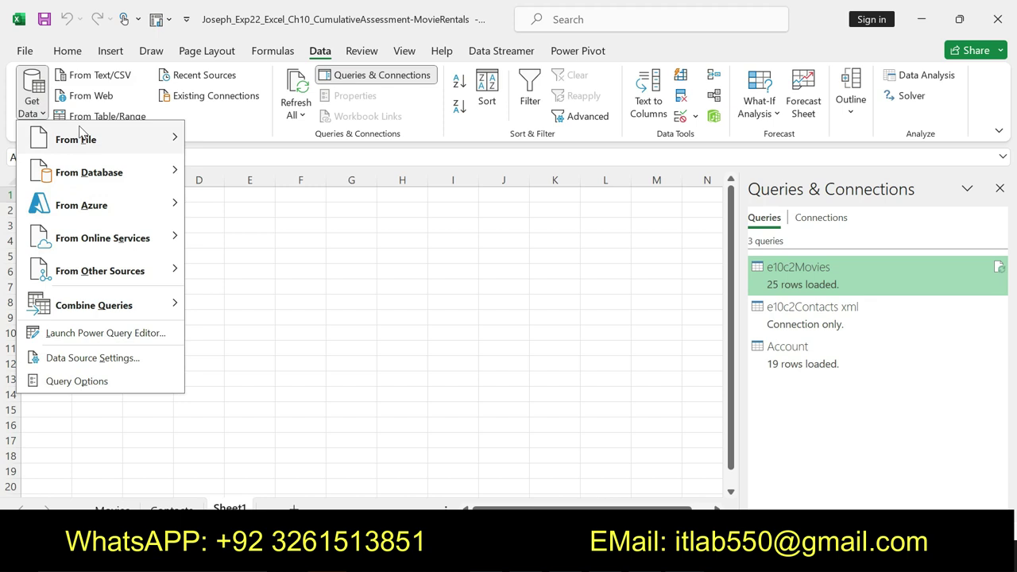
mouse_move(80, 135)
click(266, 135)
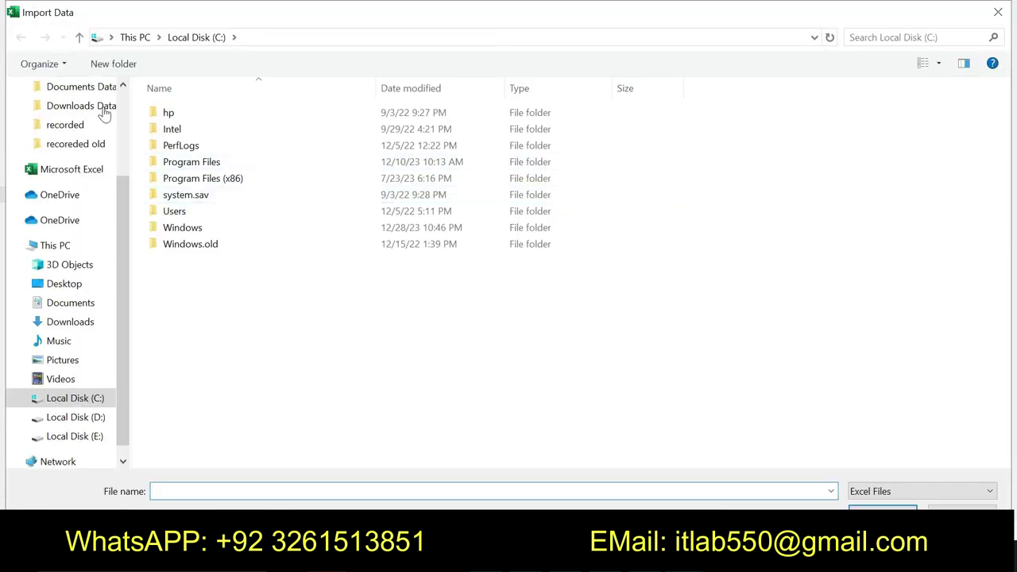
click(124, 104)
click(67, 120)
click(185, 161)
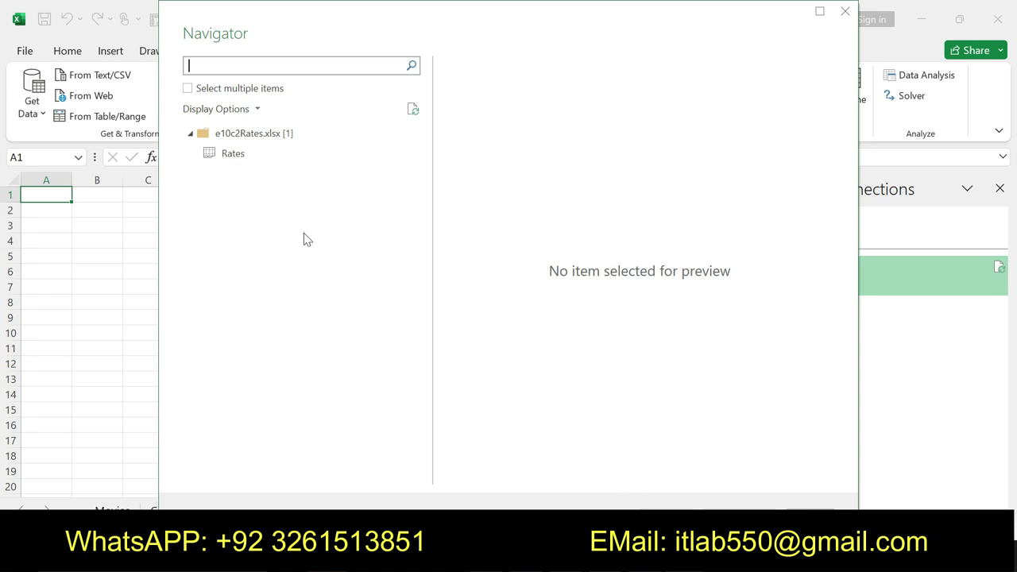
click(255, 154)
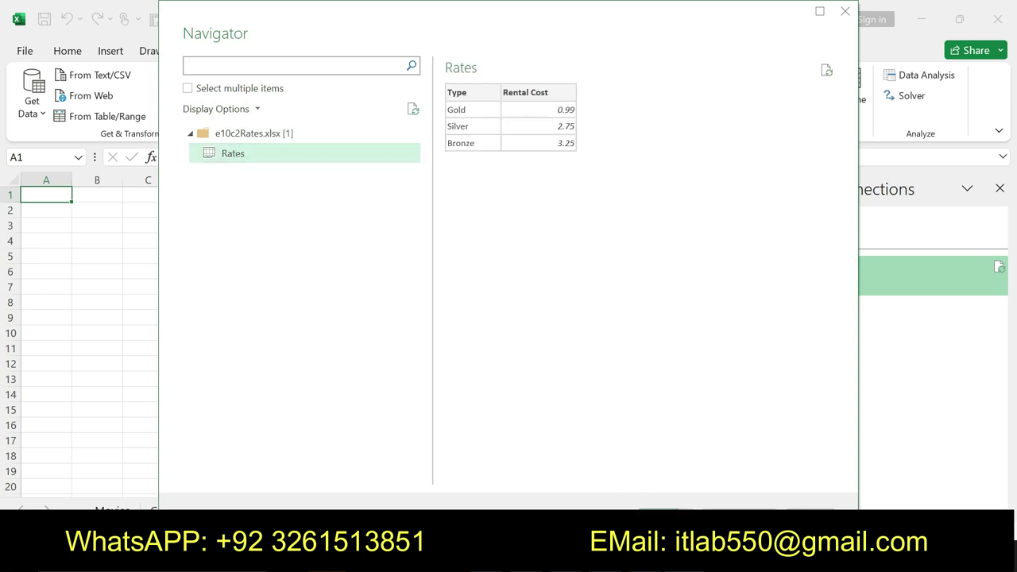
click(660, 515)
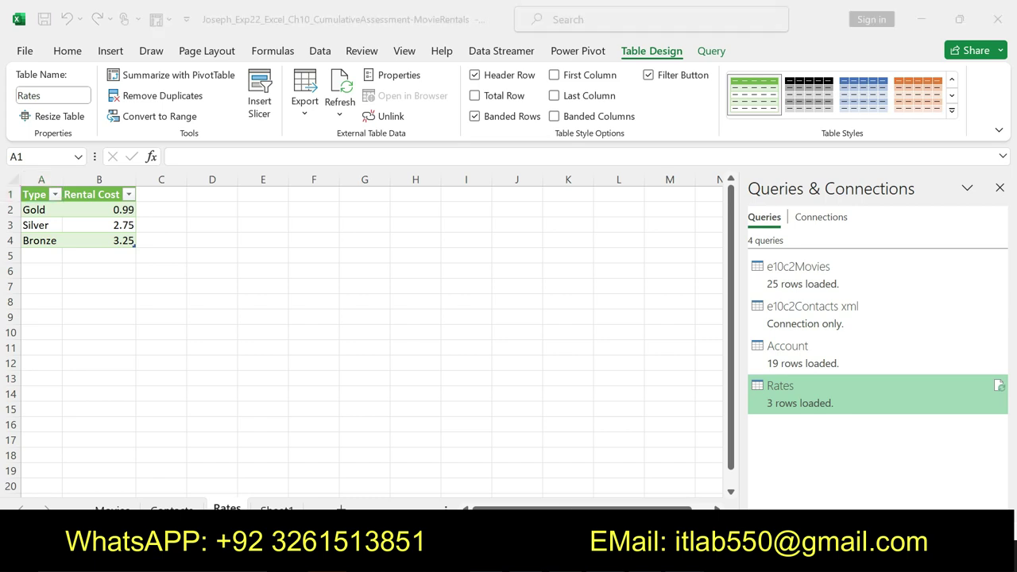
Step: Undo step 6's marking and make step 7's rename-to-Rates instruction bold with yellow highlight
key(alt+Tab)
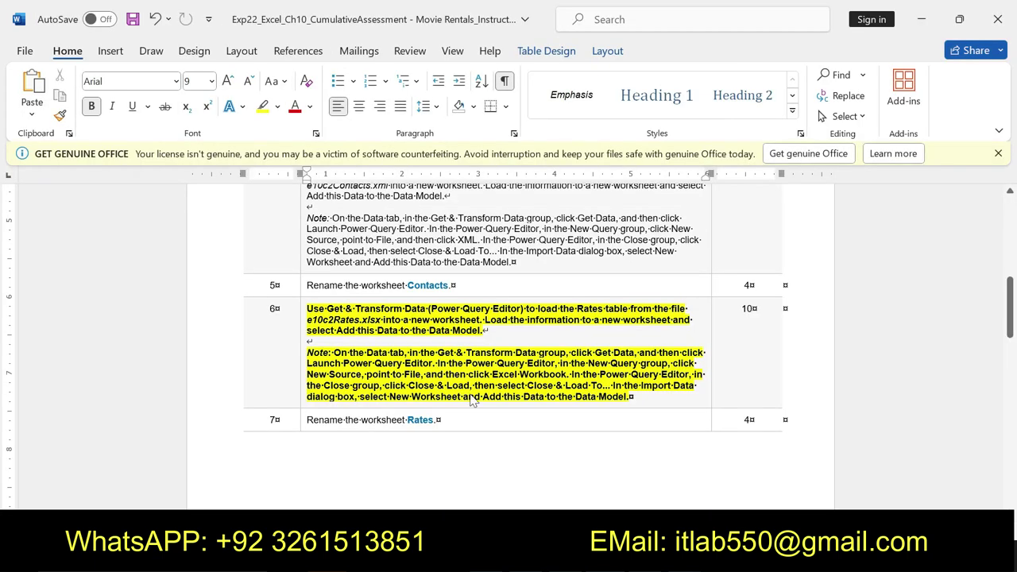
key(ctrl+z)
key(ctrl+z)
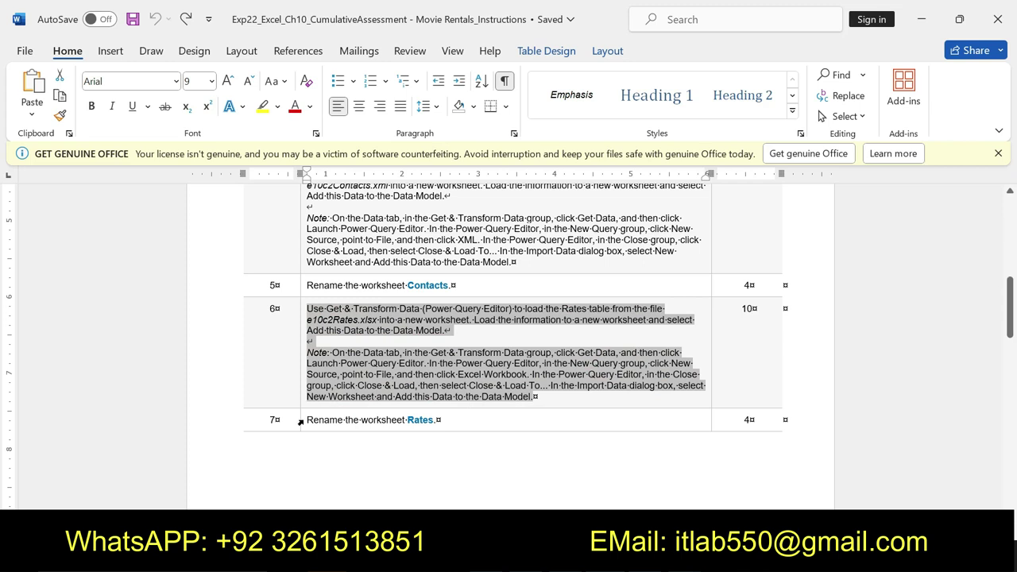
drag(307, 420, 442, 420)
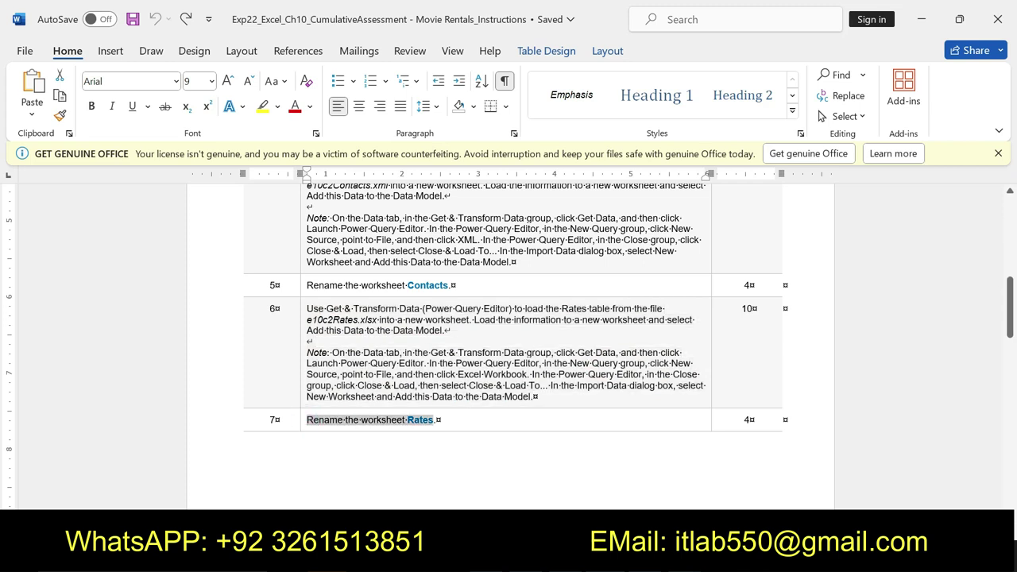
click(443, 396)
click(498, 396)
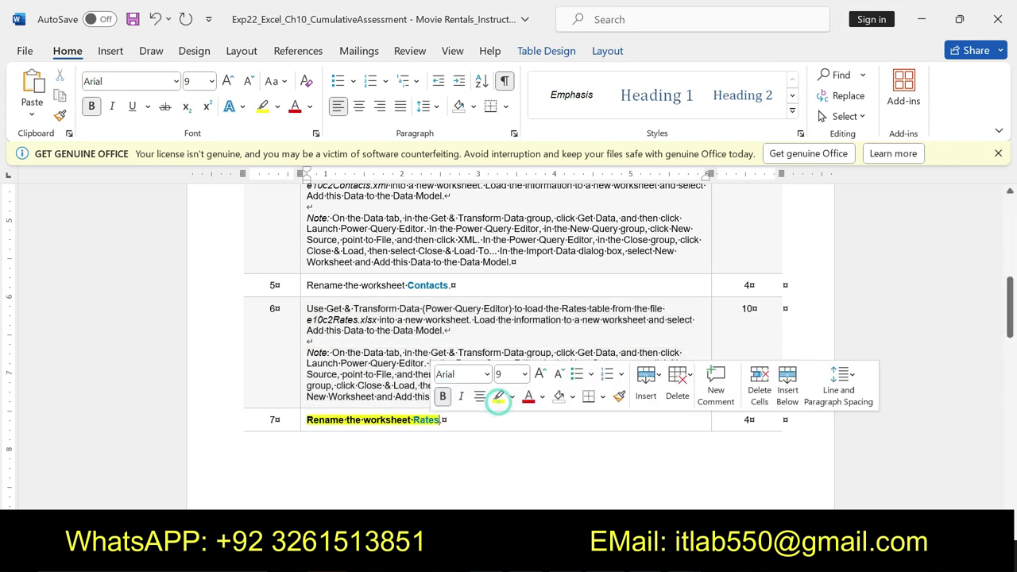
click(415, 419)
double_click(425, 420)
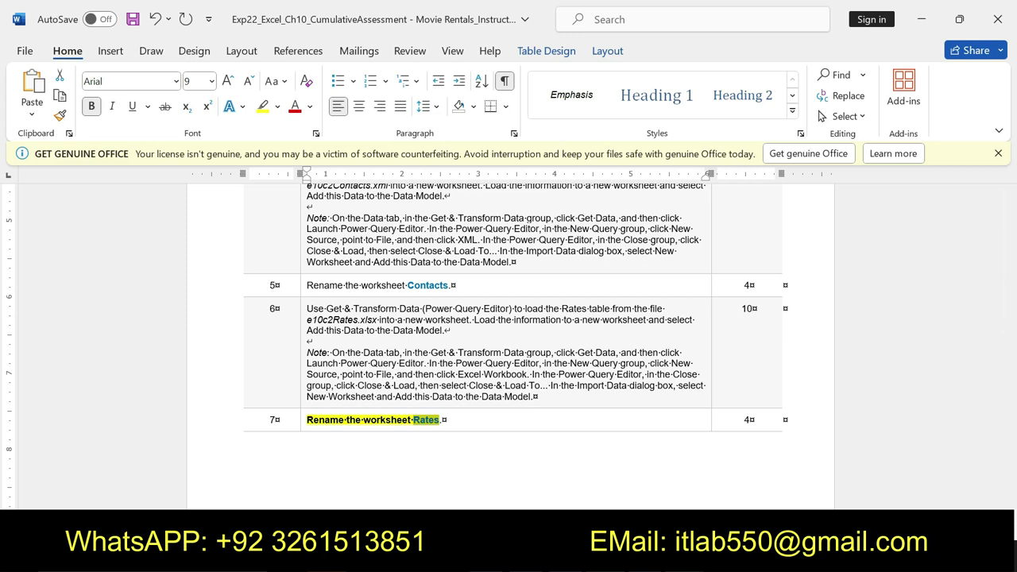
click(547, 470)
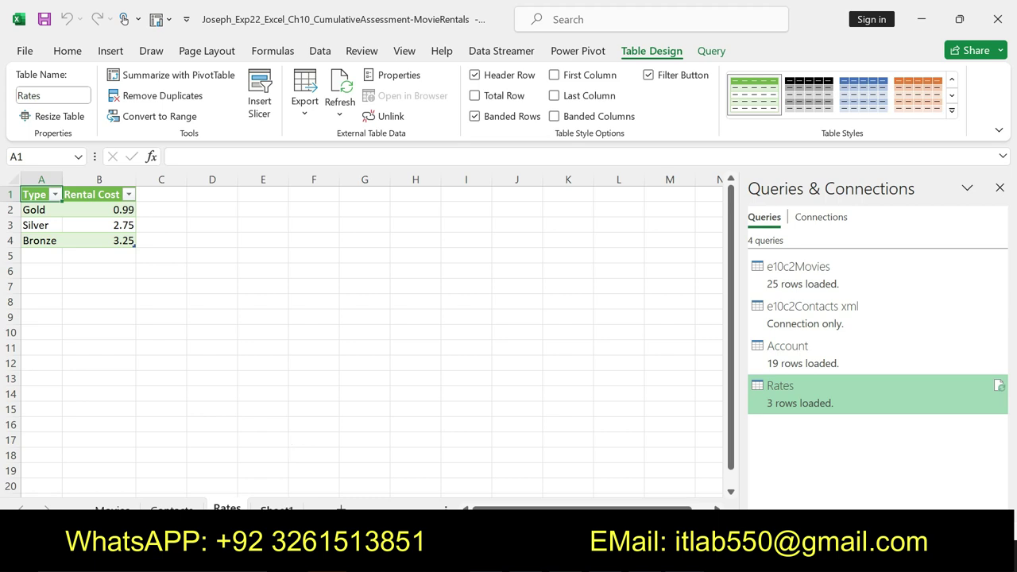
Step: Confirm the new worksheet's name as Rates
right_click(226, 509)
click(256, 331)
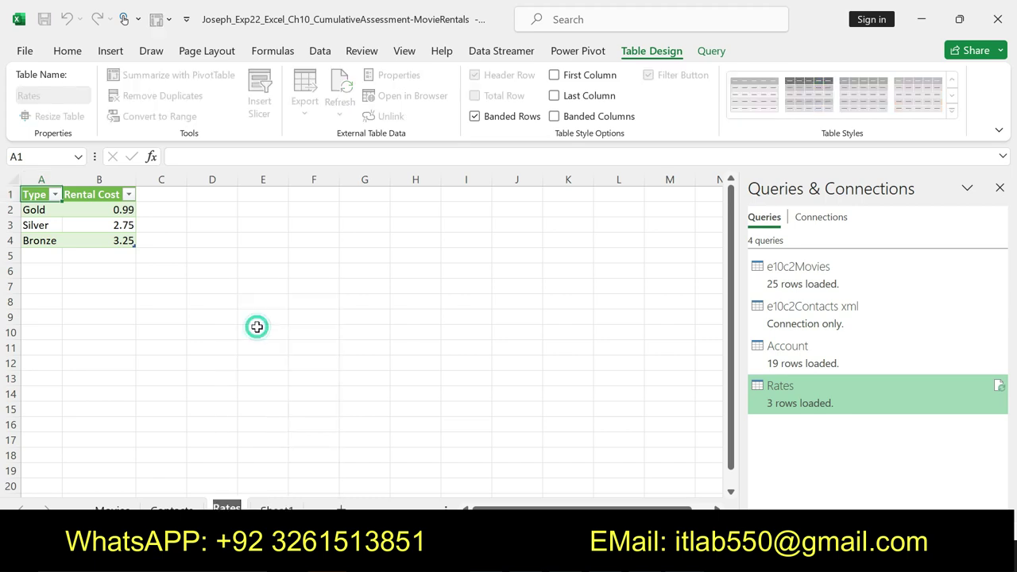
key(Return)
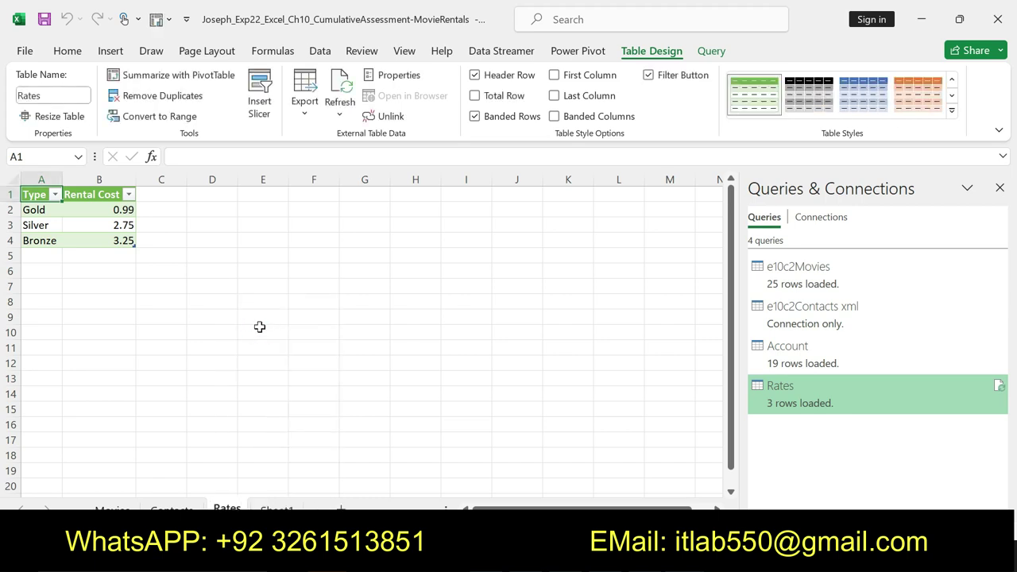
Step: In Word, undo step 7's formatting, save, and scroll down to step 8
click(613, 556)
key(ctrl+z)
key(ctrl+s)
drag(1012, 302, 1011, 372)
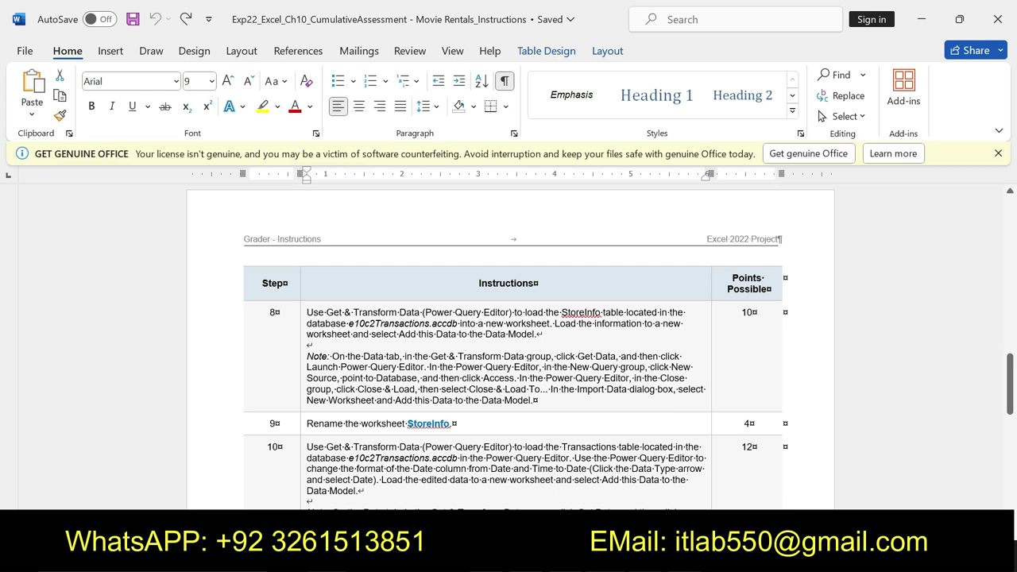
Step: Select step 8's StoreInfo loading instruction and make it bold with yellow highlight
key(alt+Tab)
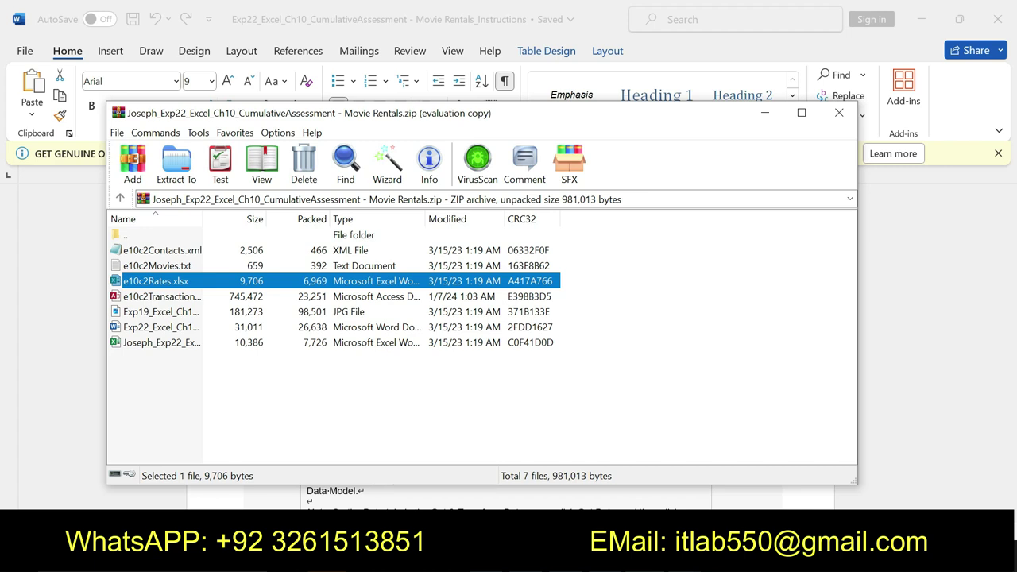
click(606, 478)
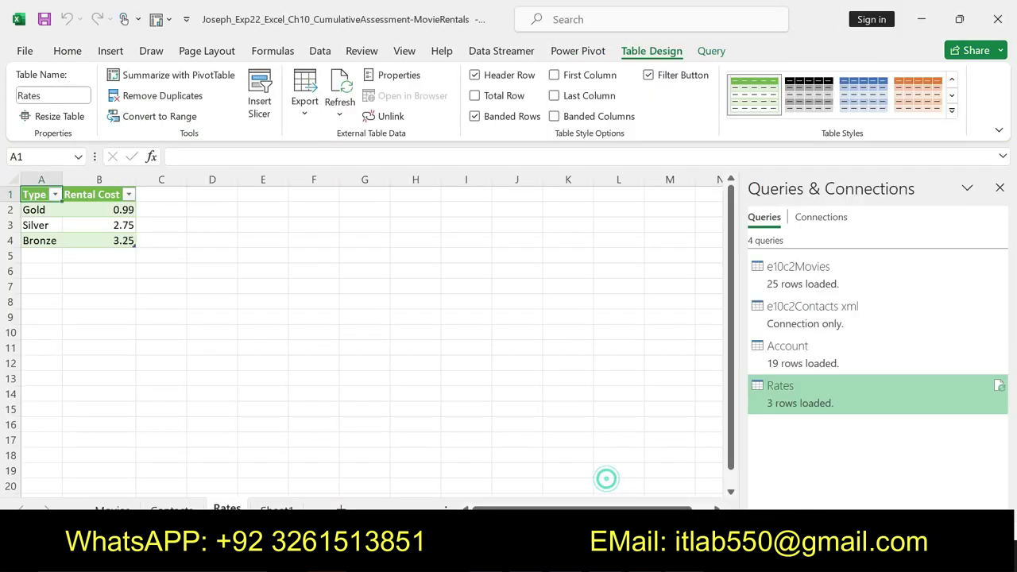
key(alt+Tab)
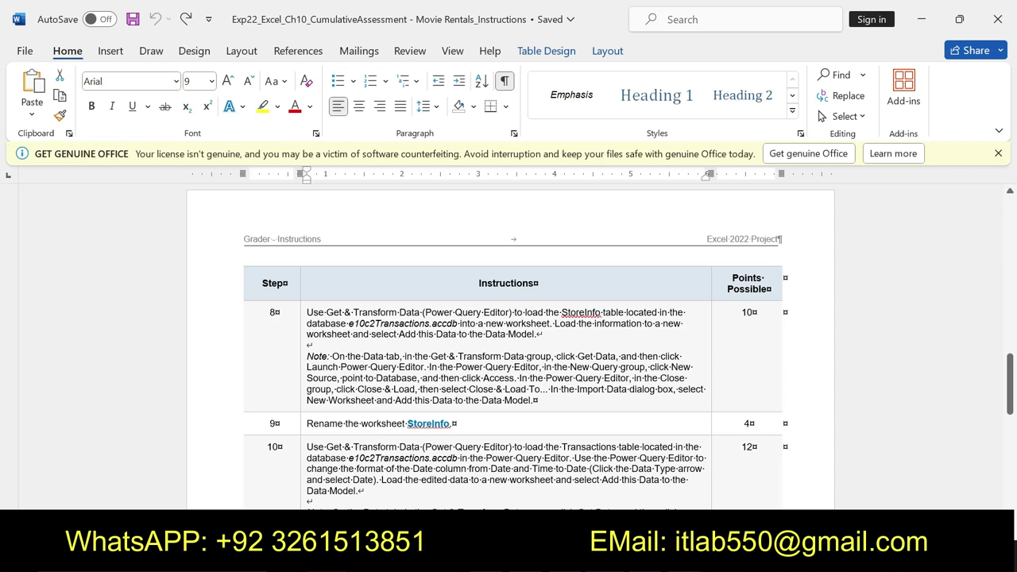
drag(307, 312, 541, 400)
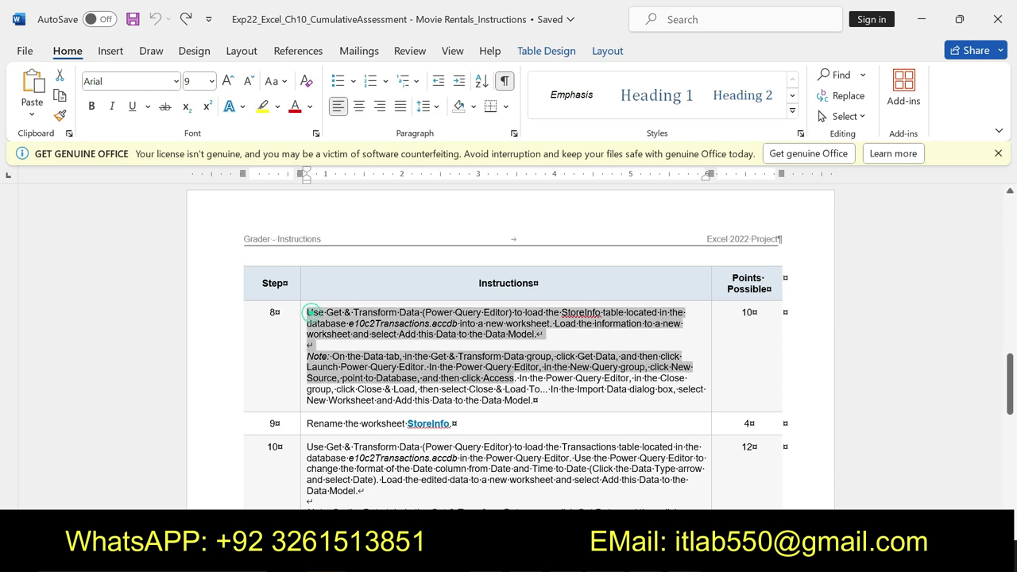
click(564, 372)
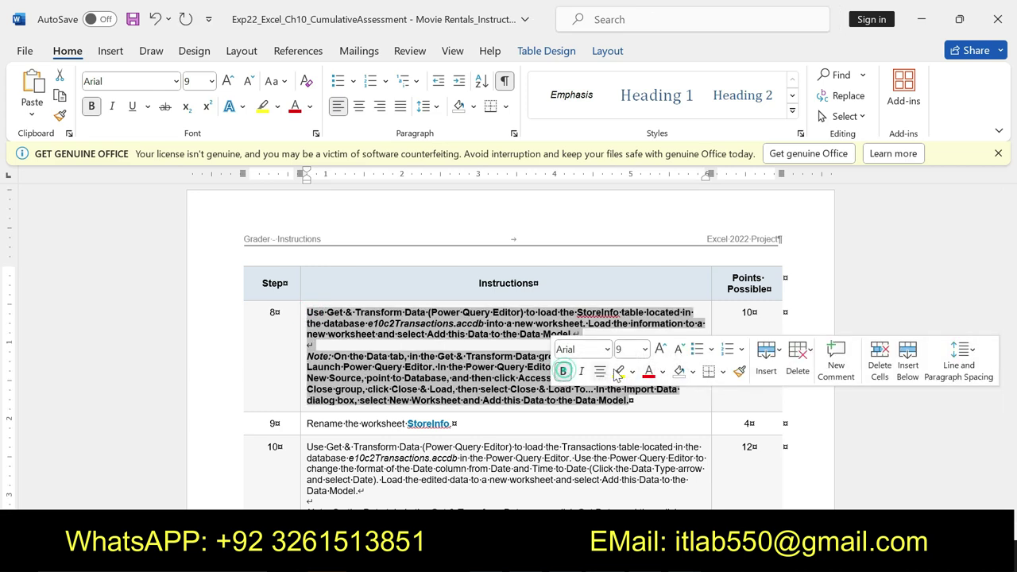
click(619, 371)
drag(307, 312, 633, 401)
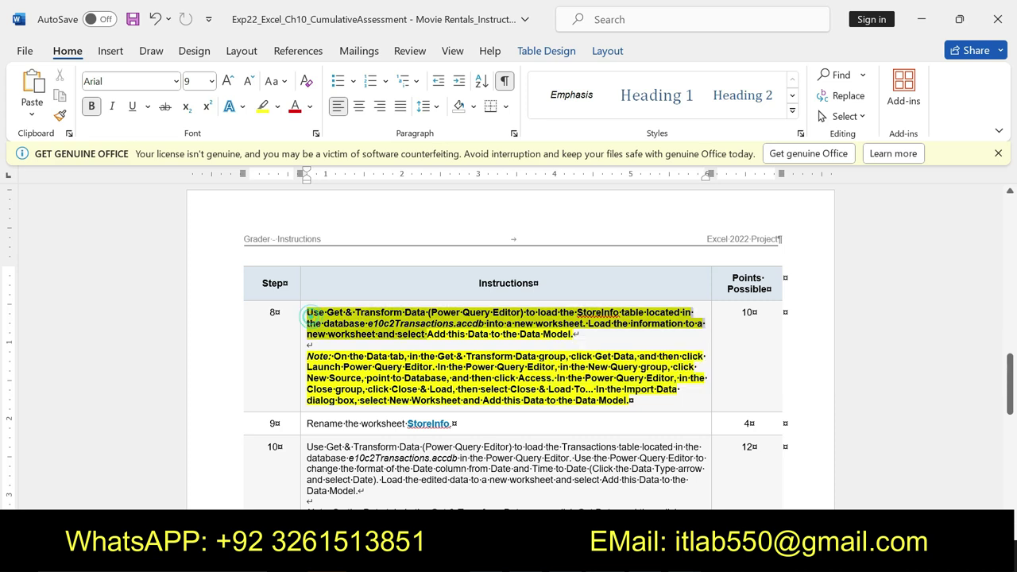